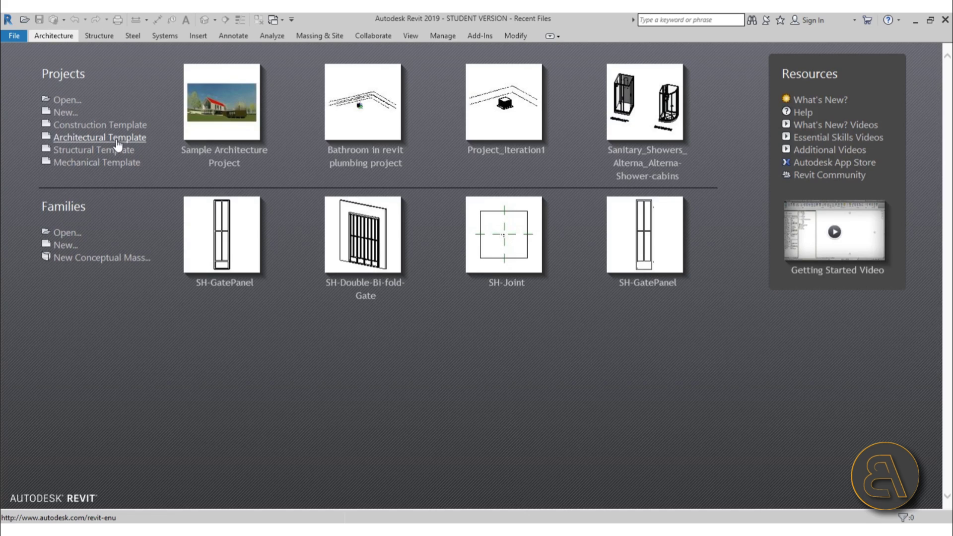
# - Create a new project from the Architectural Template and open the South elevation view
pyautogui.click(116, 139)
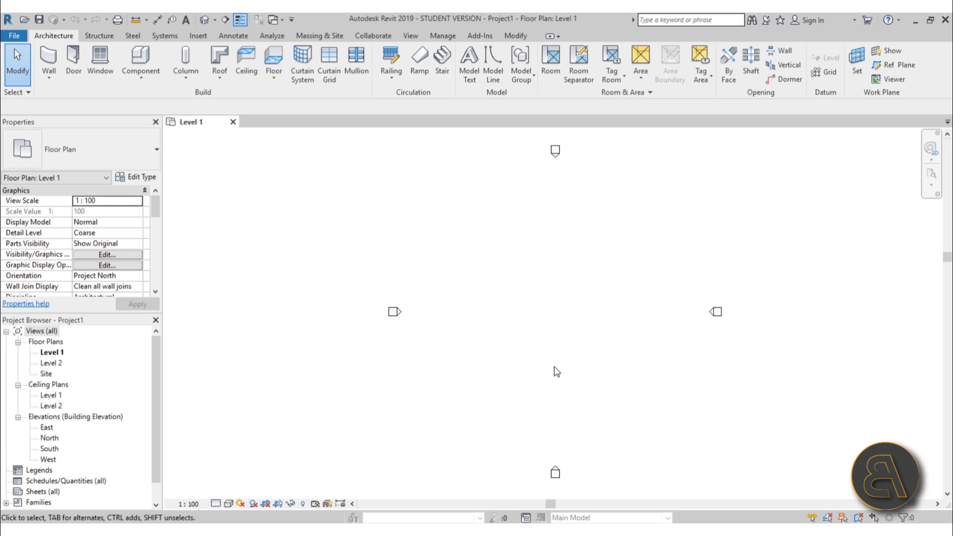
pyautogui.moveTo(530, 361); pyautogui.dragTo(516, 357, button='middle')
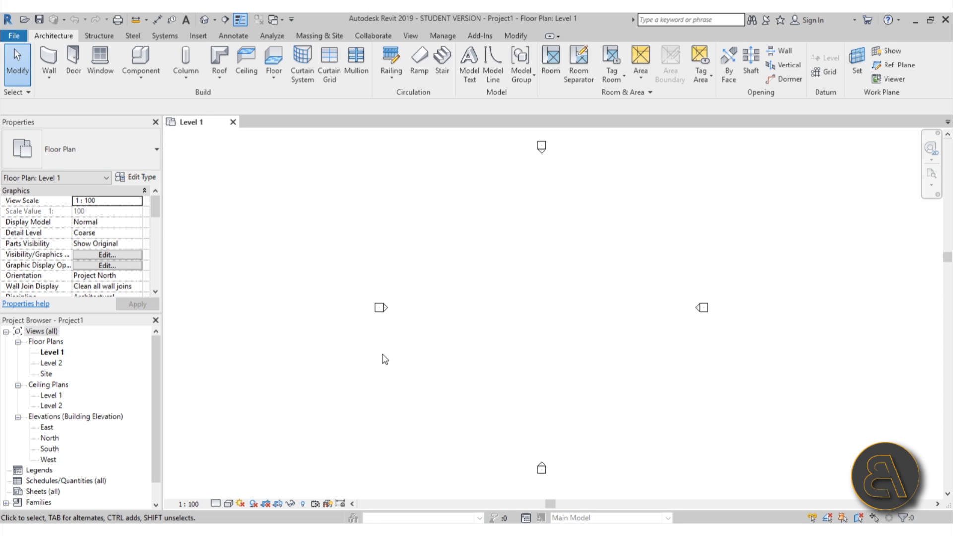
pyautogui.doubleClick(50, 449)
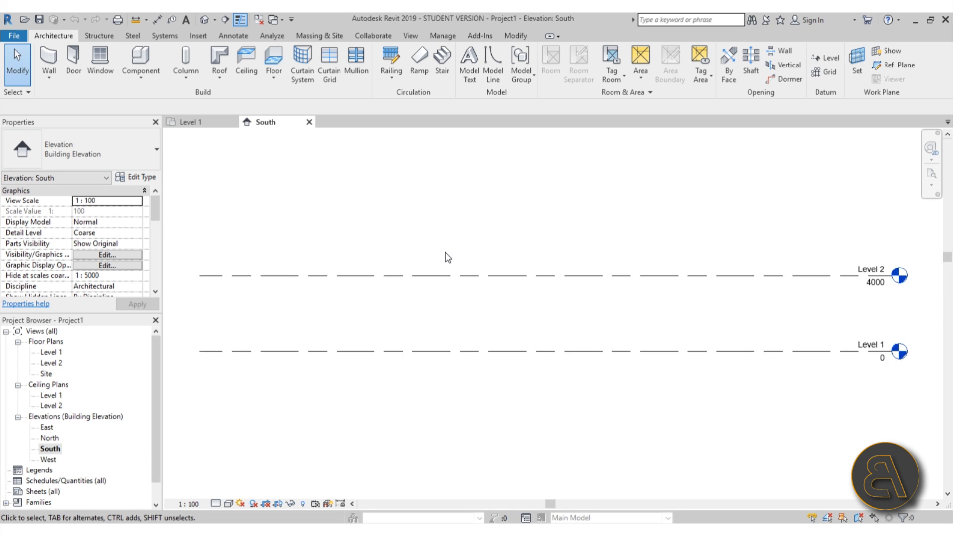
# - Draw two new levels above Level 2, at about 7400 mm and 10900 mm, aligned with the ends of the existing levels
pyautogui.scroll(-4, 437, 318)
pyautogui.scroll(2, 551, 316)
pyautogui.scroll(2, 551, 312)
pyautogui.scroll(-3, 502, 302)
pyautogui.moveTo(430, 316); pyautogui.dragTo(439, 311, button='middle')
pyautogui.press('l')
pyautogui.press('l')
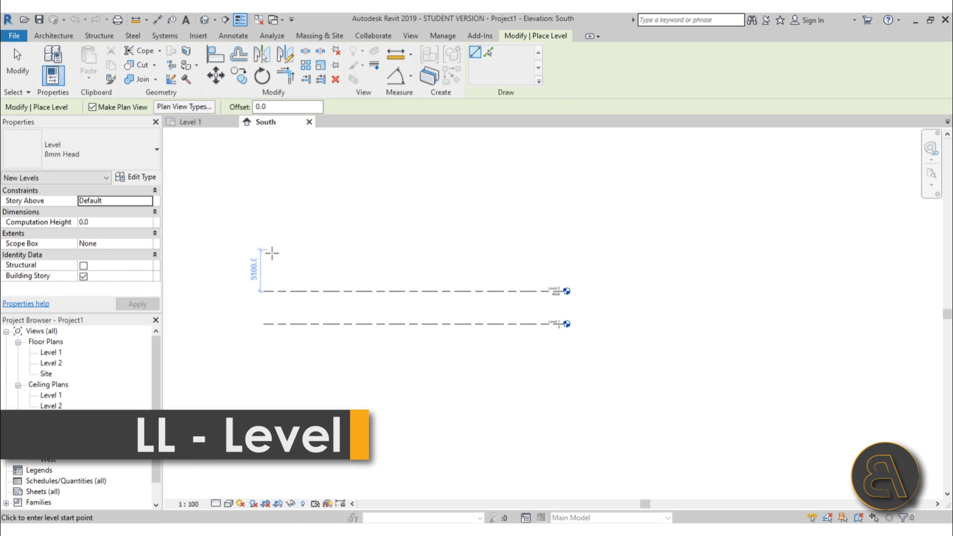
pyautogui.click(264, 264)
pyautogui.click(567, 262)
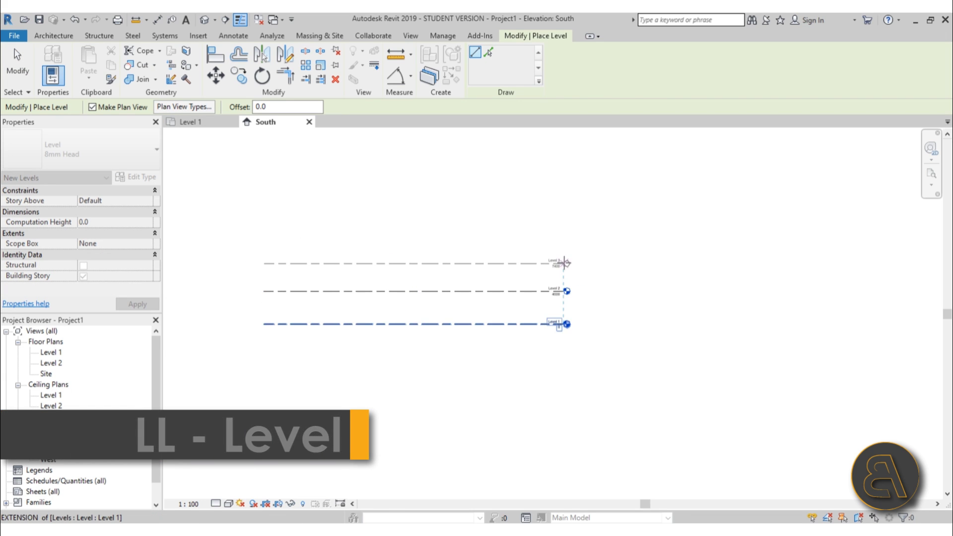
pyautogui.click(264, 235)
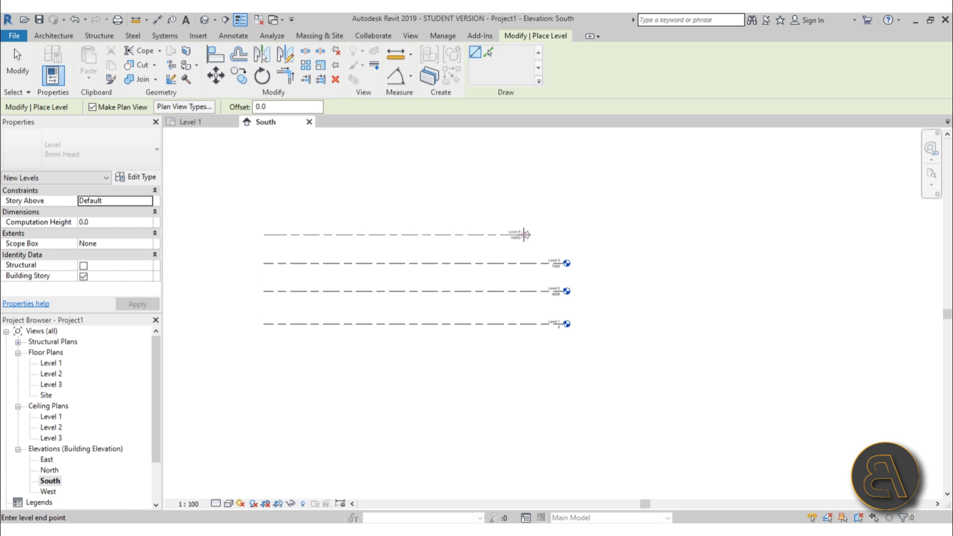
pyautogui.click(566, 234)
pyautogui.press('Escape')
pyautogui.press('Escape')
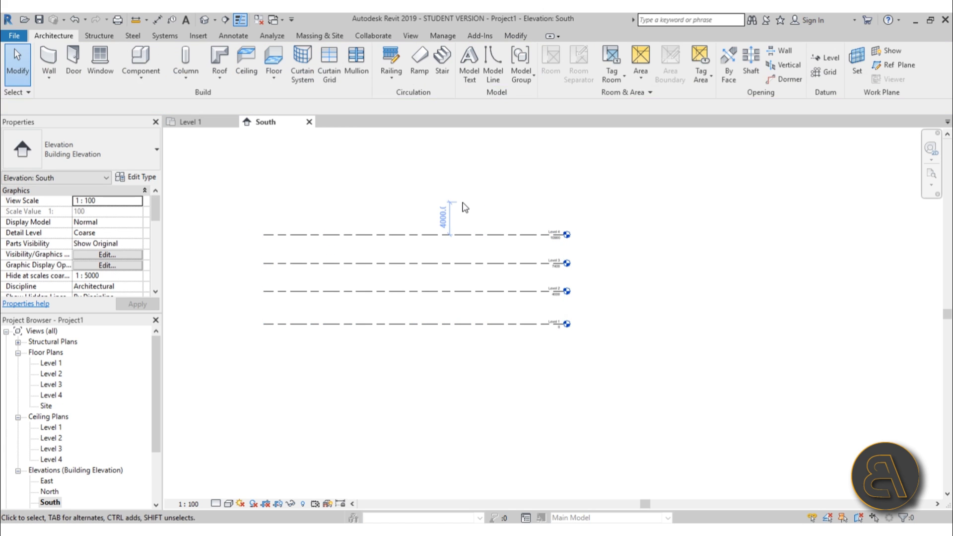
# - Set the project's length units to meters with 0 decimal places
pyautogui.press('u')
pyautogui.press('n')
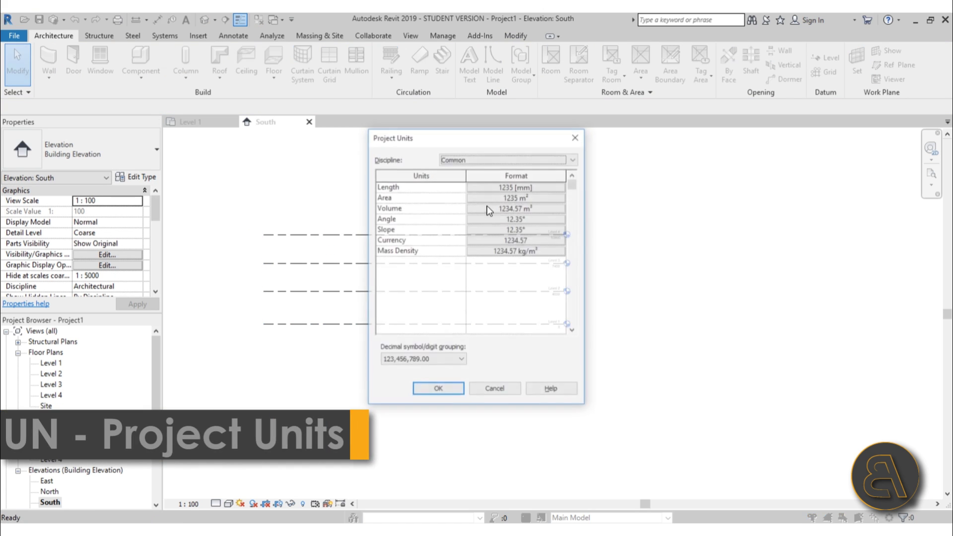
pyautogui.moveTo(476, 143); pyautogui.dragTo(462, 174)
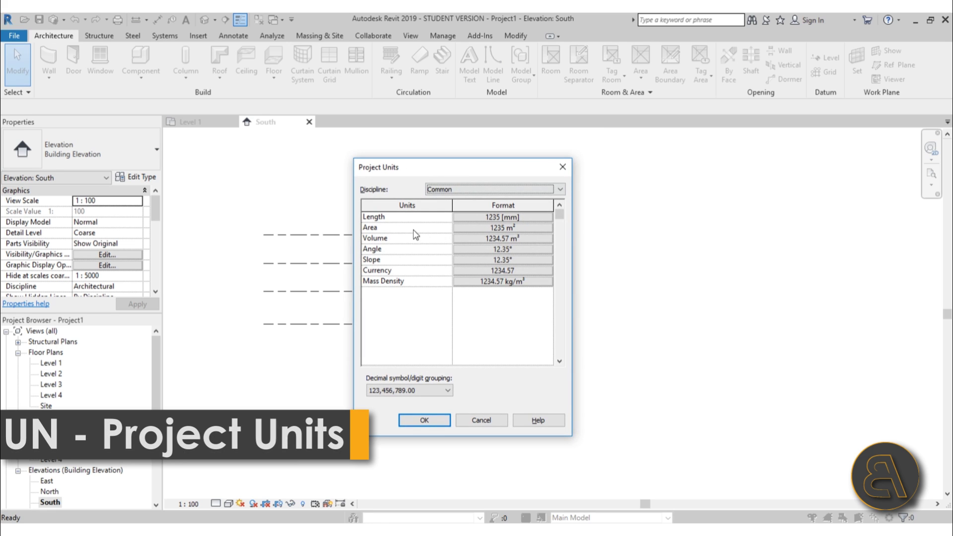
pyautogui.click(528, 217)
pyautogui.click(497, 238)
pyautogui.click(468, 282)
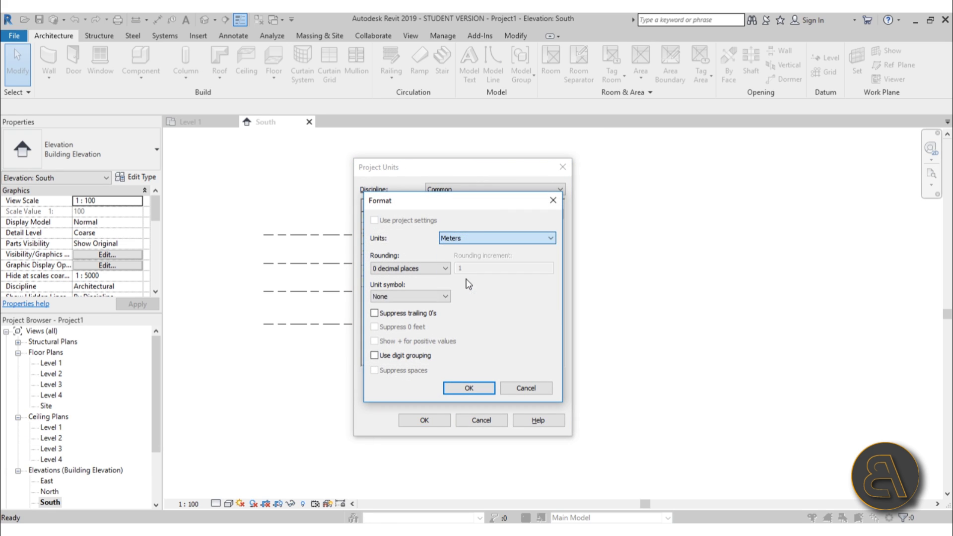
pyautogui.click(482, 388)
pyautogui.click(423, 420)
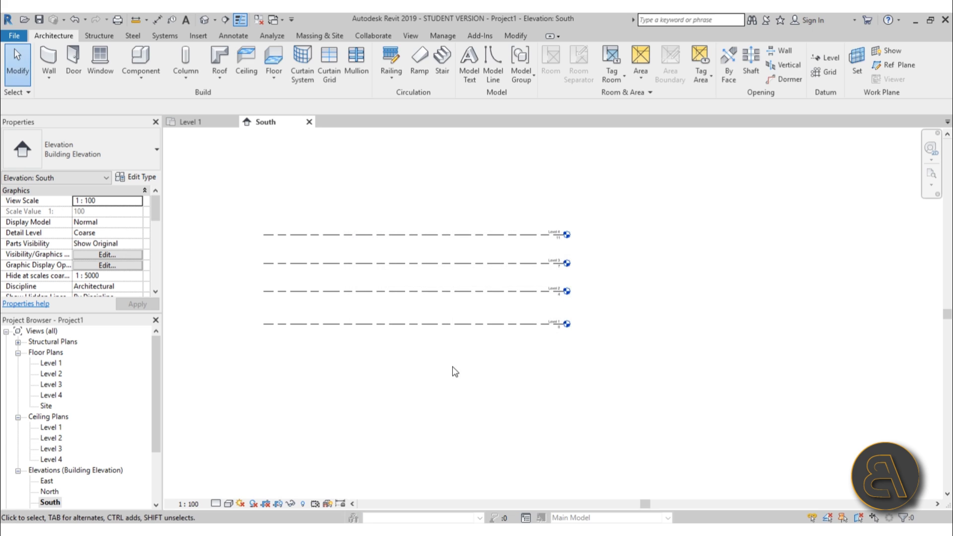
# - Set the elevation of Level 4 to 60 m
pyautogui.scroll(6, 599, 207)
pyautogui.scroll(-8, 574, 295)
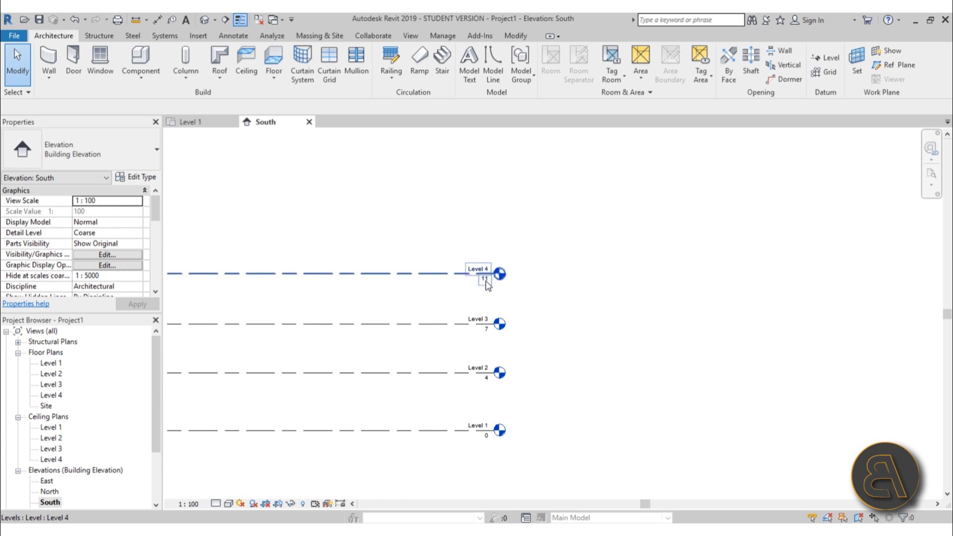
pyautogui.click(499, 286)
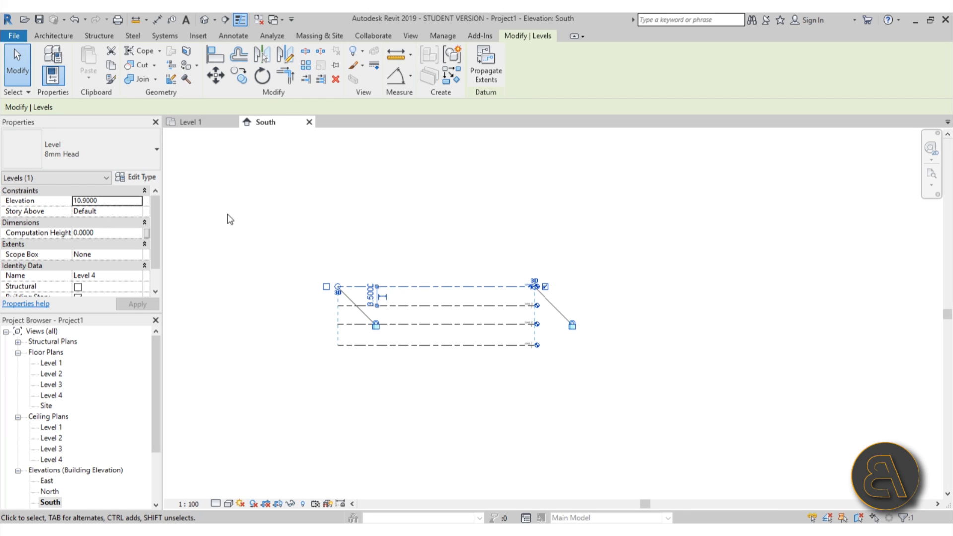
pyautogui.click(128, 202)
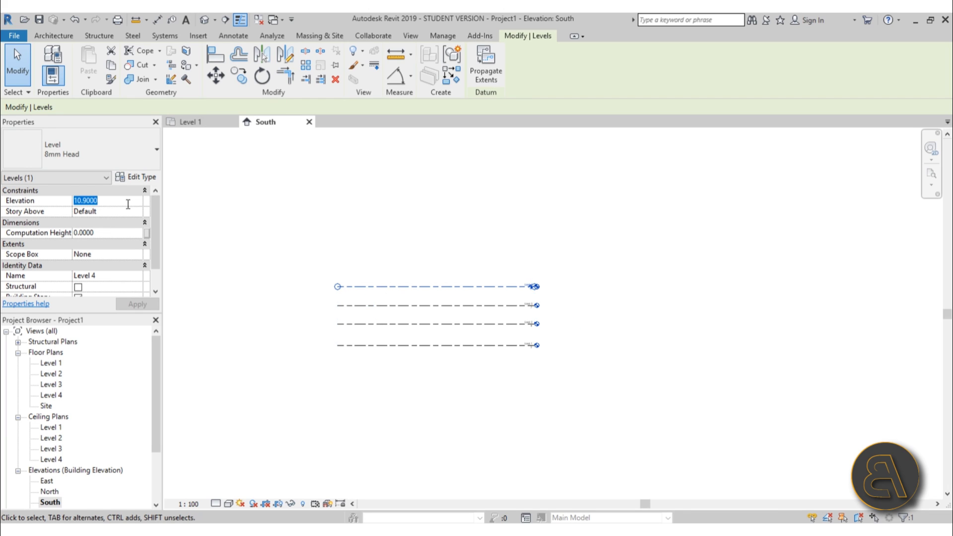
pyautogui.write('60')
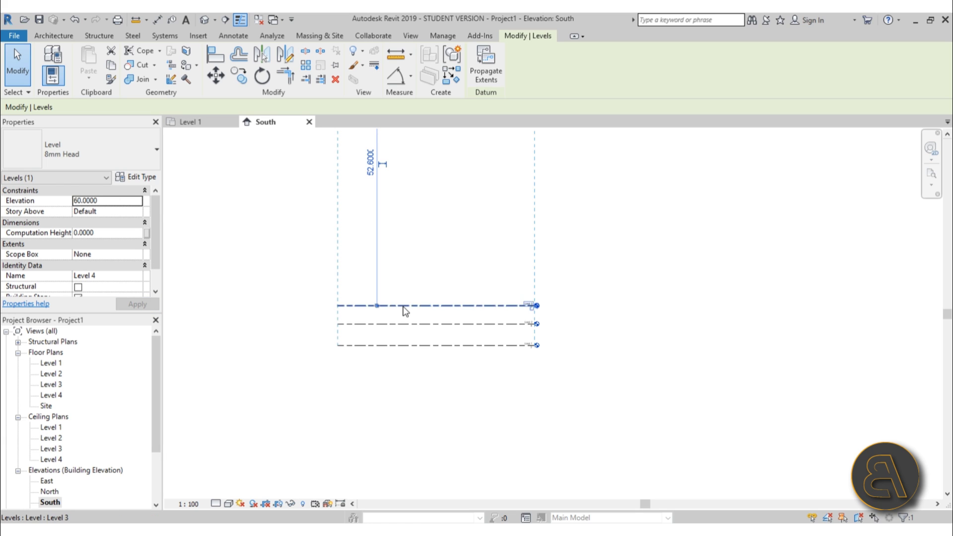
# - Set the elevation of Level 3 to 40 m
pyautogui.click(405, 308)
pyautogui.scroll(-2, 387, 379)
pyautogui.click(101, 201)
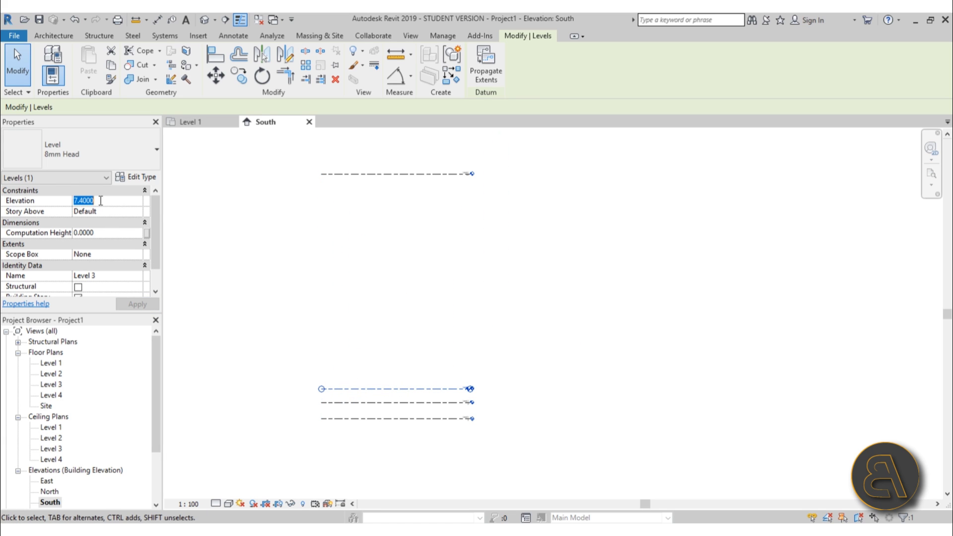
pyautogui.write('4')
pyautogui.press('Return')
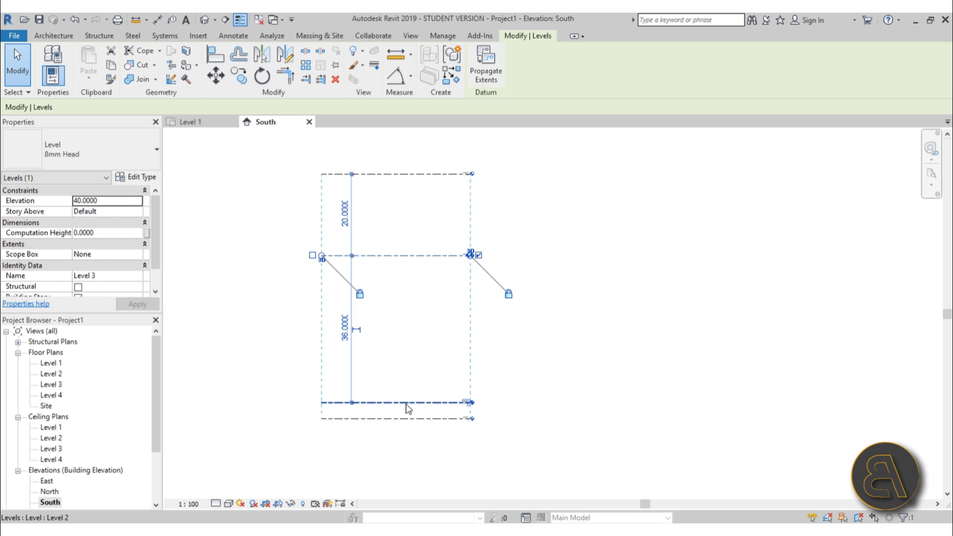
# - Set the elevation of Level 2 to 20 m
pyautogui.click(108, 204)
pyautogui.write('20')
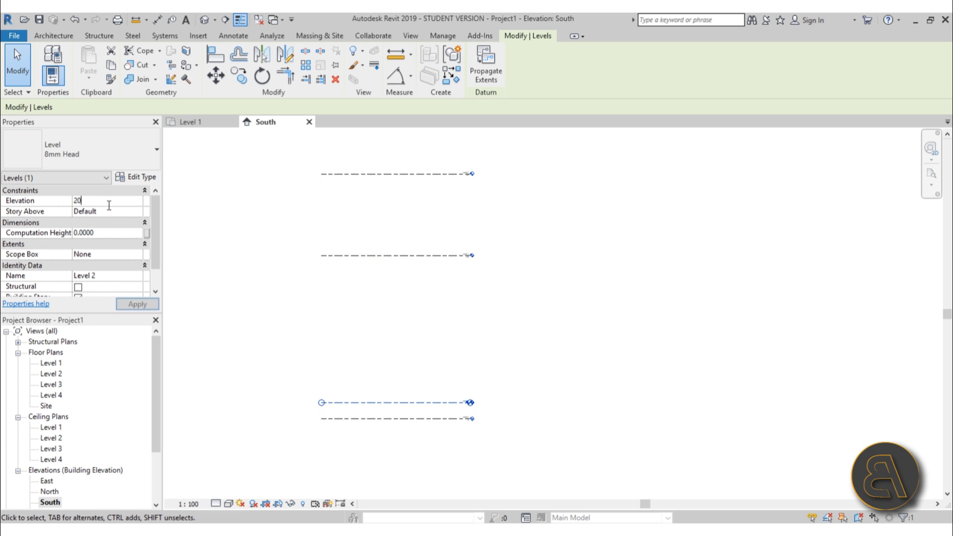
pyautogui.press('Return')
pyautogui.press('Return')
pyautogui.click(381, 281)
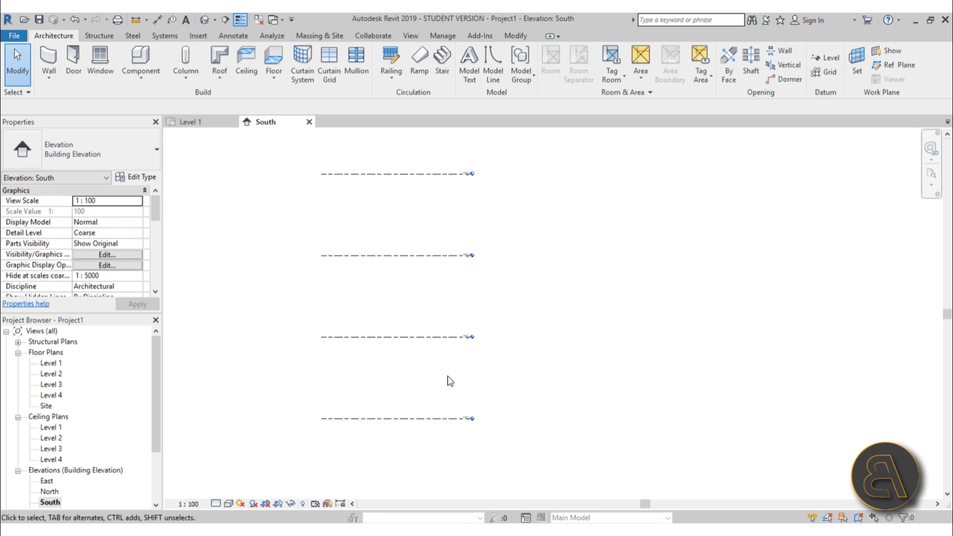
# - Turn on the display of mass form and floors and start an in-place mass named Mass 1
pyautogui.scroll(7, 461, 407)
pyautogui.scroll(-1, 430, 447)
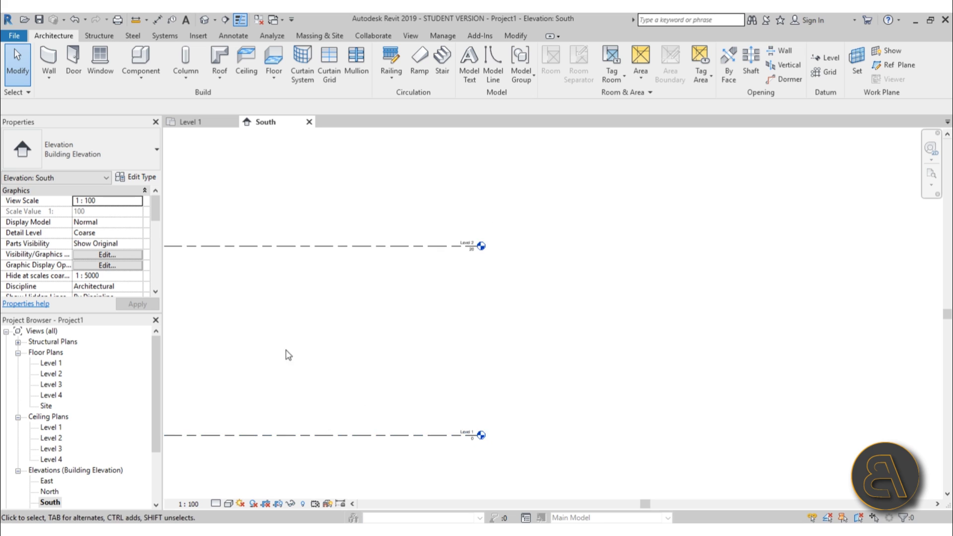
pyautogui.scroll(-6, 287, 352)
pyautogui.moveTo(328, 374); pyautogui.dragTo(408, 391, button='middle')
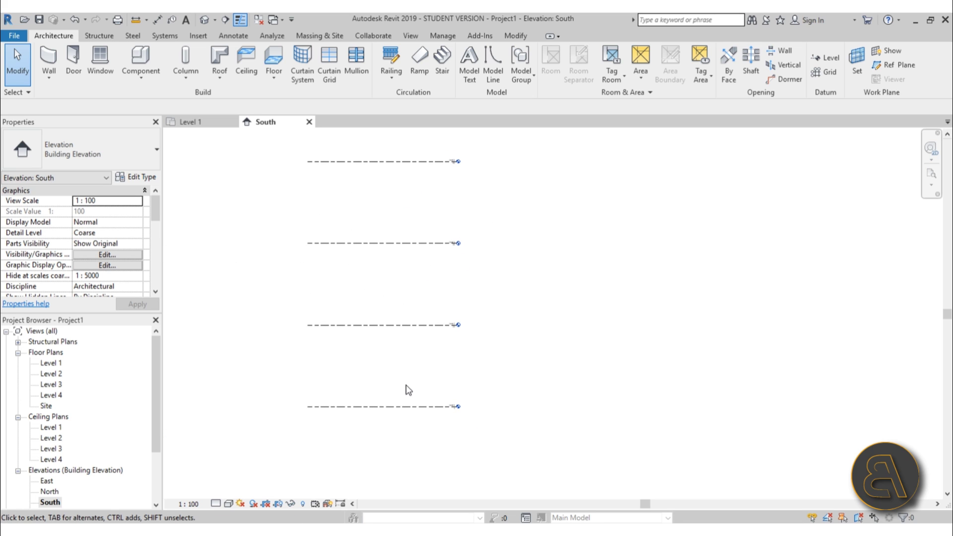
pyautogui.click(318, 37)
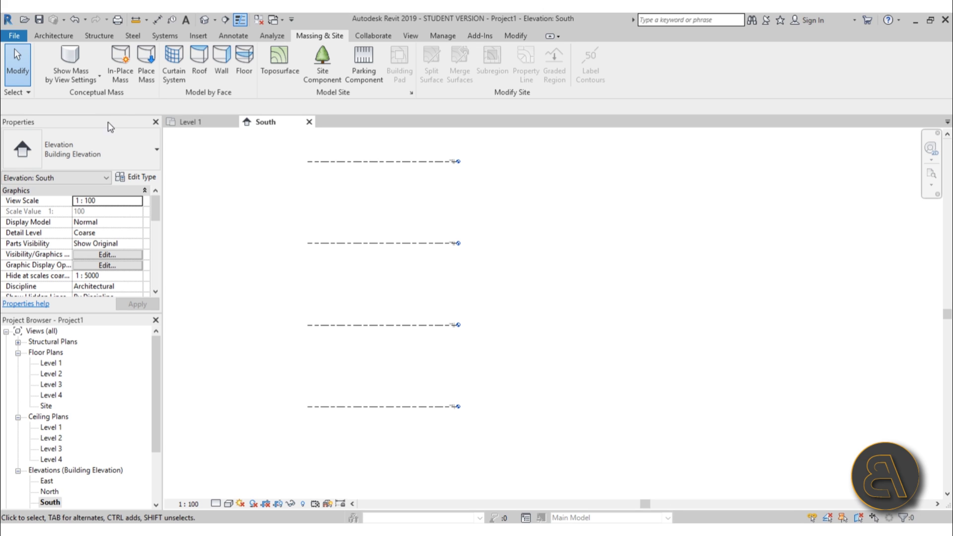
pyautogui.click(73, 58)
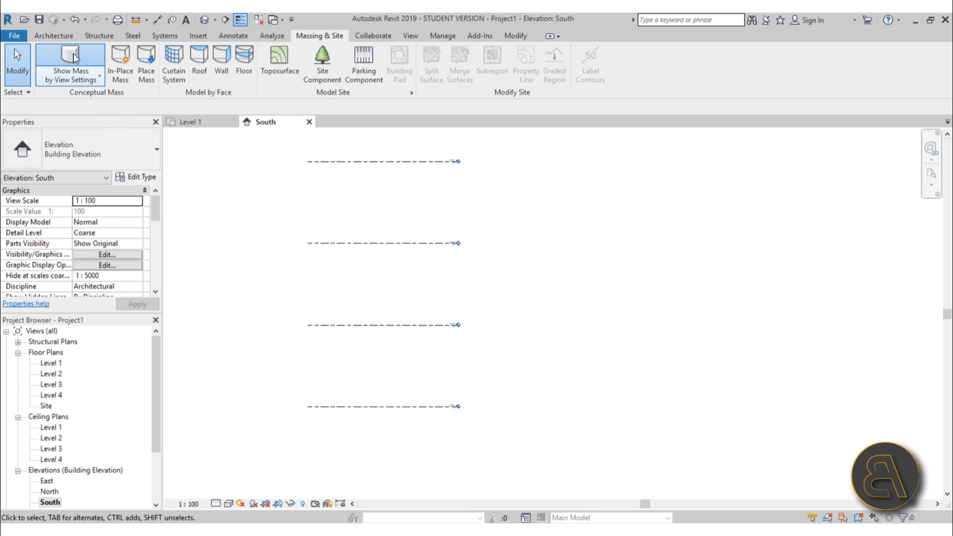
pyautogui.click(117, 74)
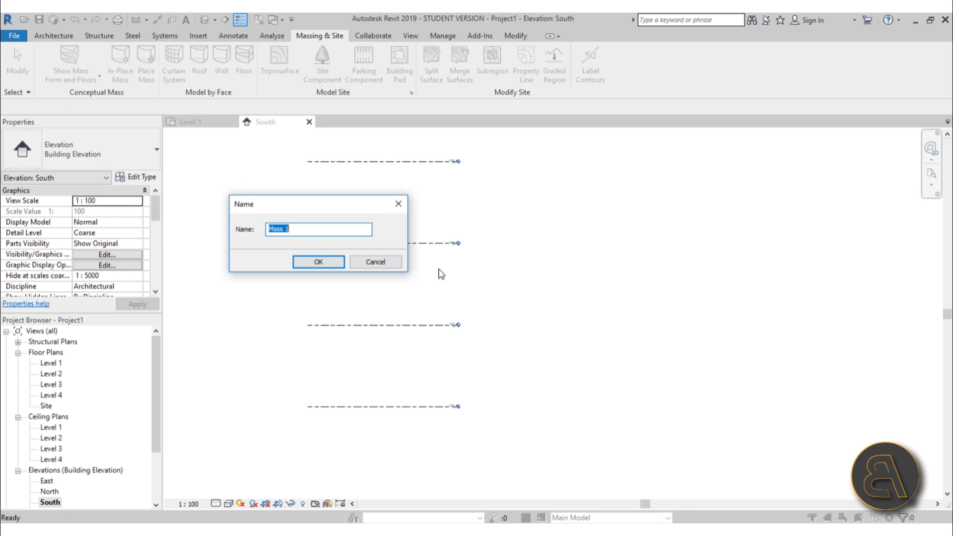
pyautogui.click(319, 263)
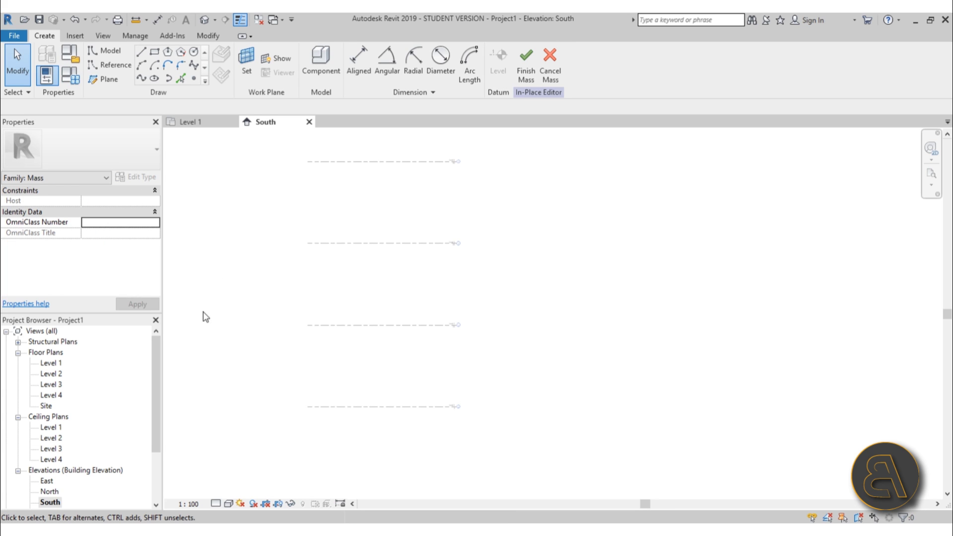
# - Draw a circle with a 20 m radius midway between the elevation markers in the Level 1 floor plan
pyautogui.doubleClick(52, 363)
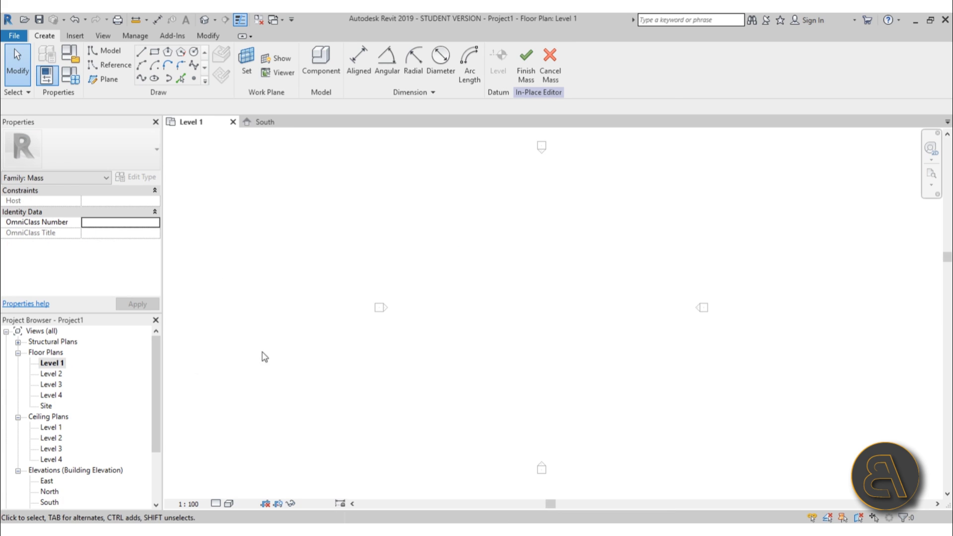
pyautogui.moveTo(448, 303); pyautogui.dragTo(396, 287, button='middle')
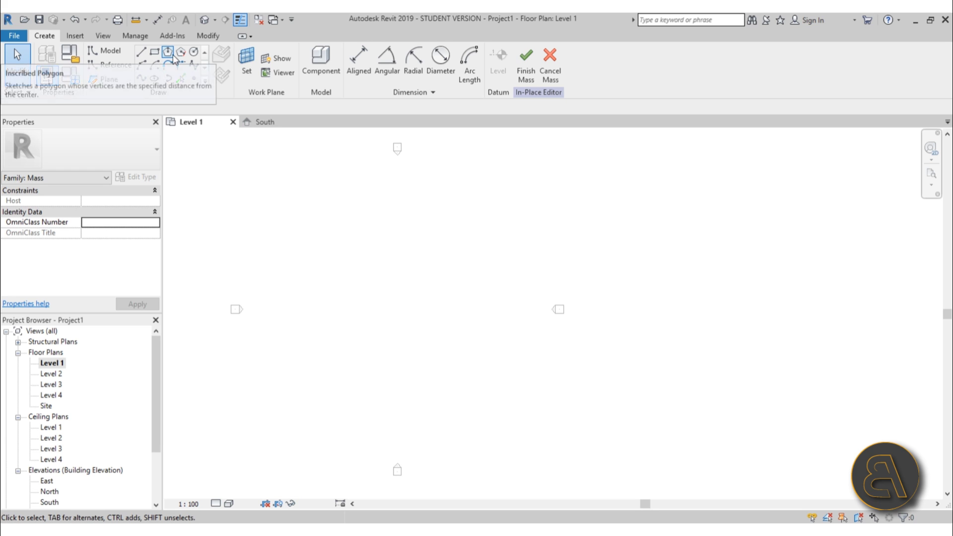
pyautogui.click(194, 51)
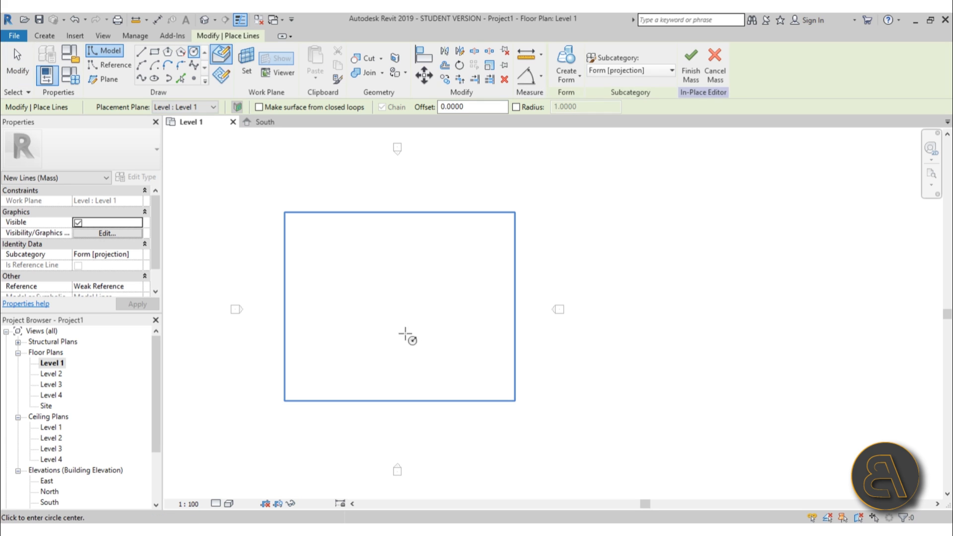
pyautogui.click(391, 308)
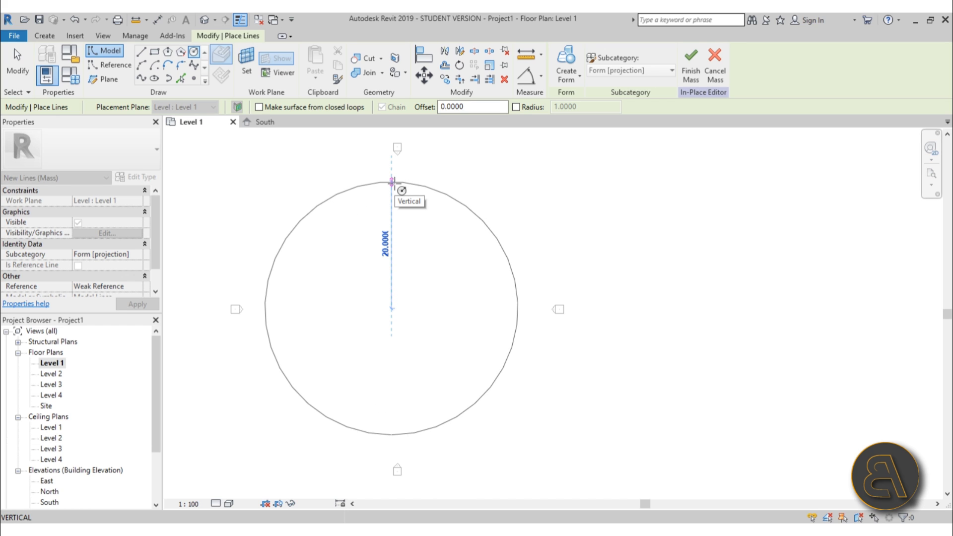
pyautogui.click(392, 182)
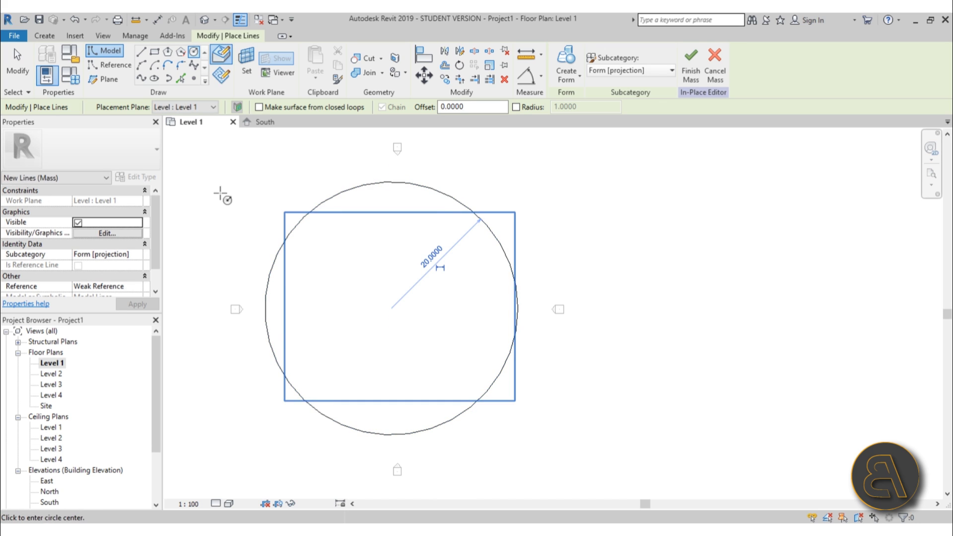
pyautogui.scroll(-1, 335, 271)
pyautogui.scroll(2, 335, 251)
pyautogui.scroll(-2, 366, 259)
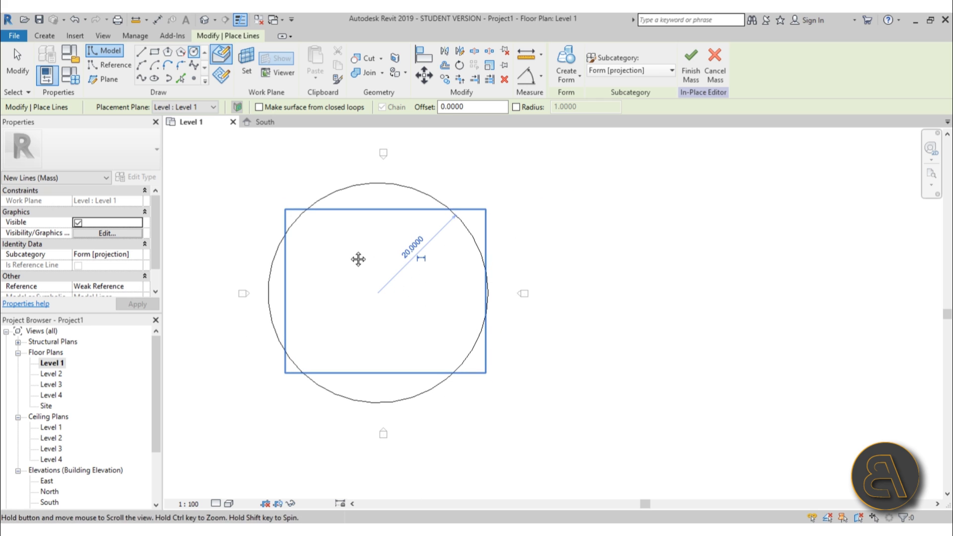
pyautogui.click(17, 65)
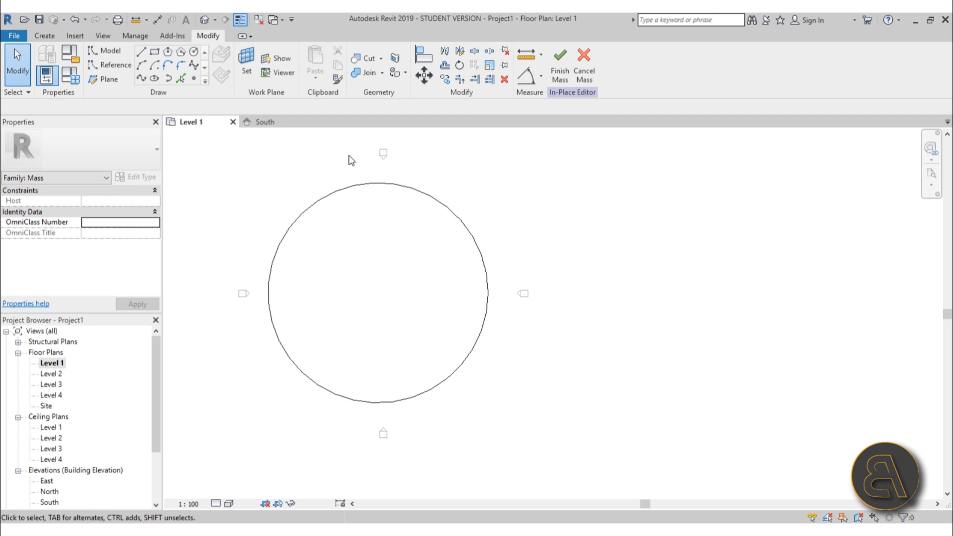
# - Copy the circle on Level 1 and paste it aligned to Level 2 and Level 4
pyautogui.click(434, 199)
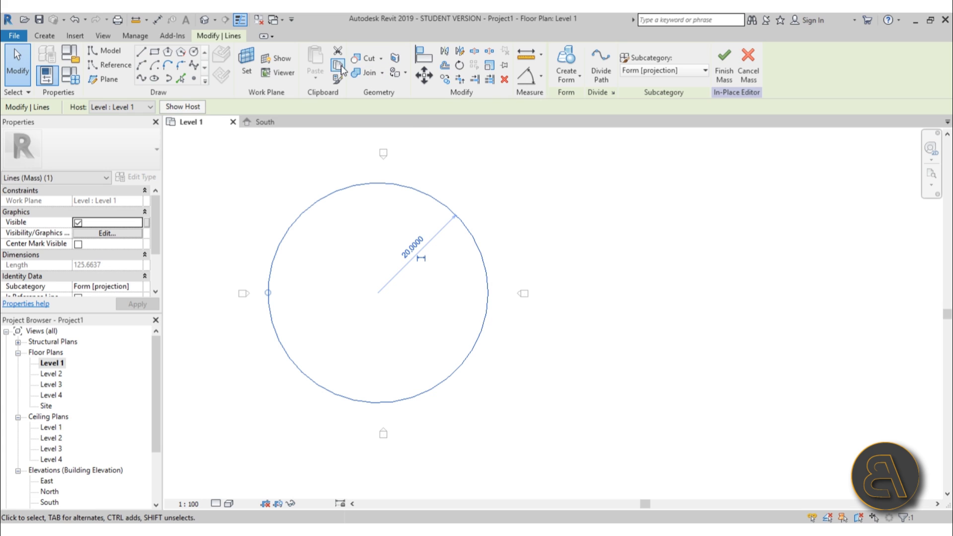
pyautogui.click(316, 75)
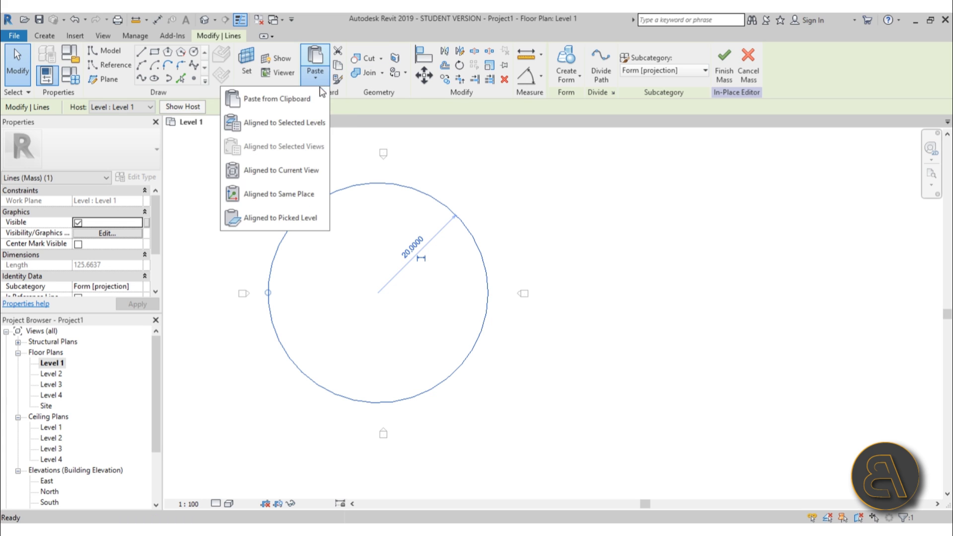
pyautogui.click(309, 124)
pyautogui.click(426, 209)
pyautogui.click(422, 204)
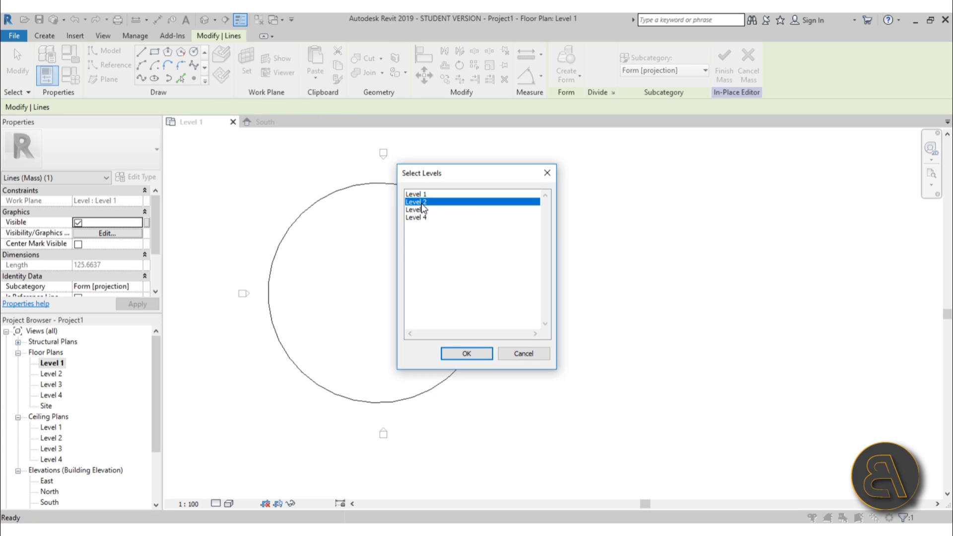
pyautogui.keyDown('shift'); pyautogui.click(421, 218); pyautogui.keyUp('shift')
pyautogui.click(466, 353)
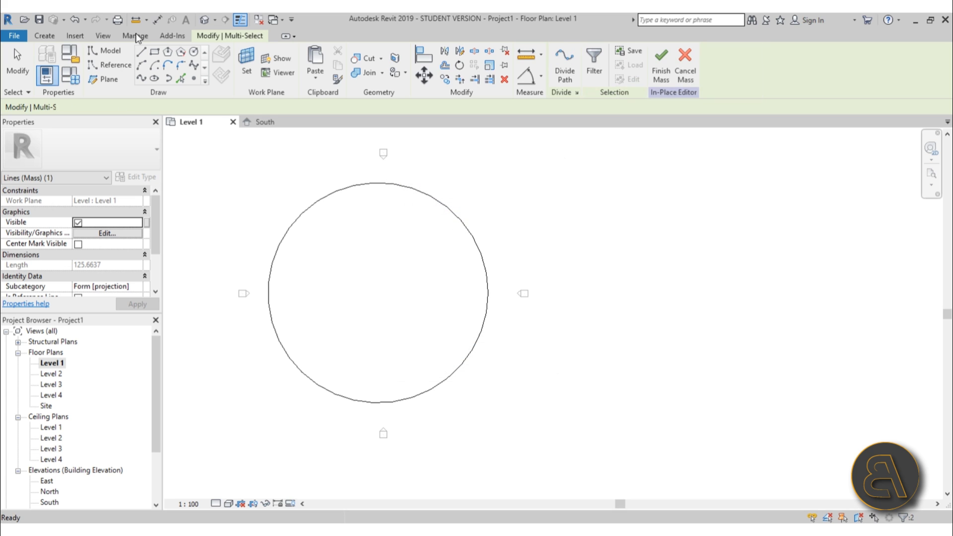
# - Open the default 3D view and select the circle on Level 2
pyautogui.click(204, 20)
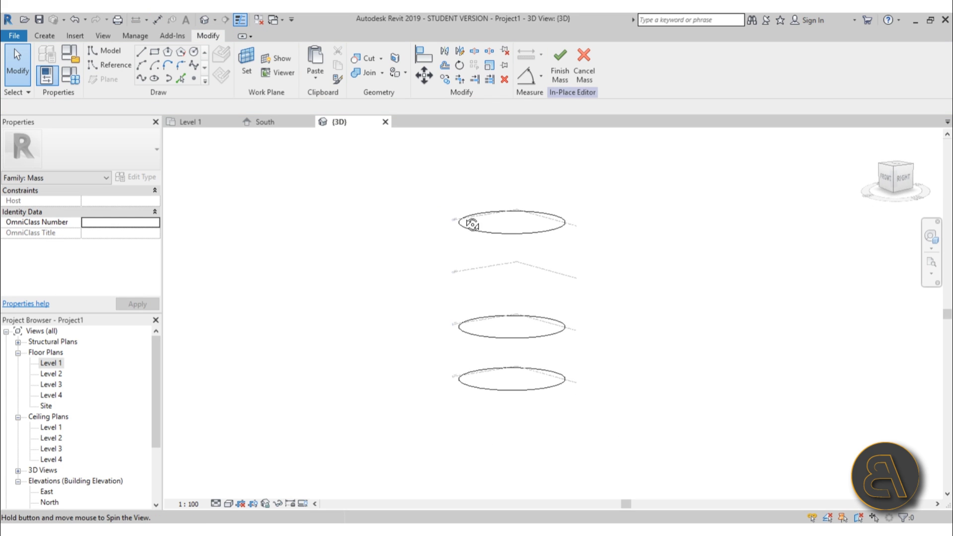
pyautogui.scroll(3, 516, 368)
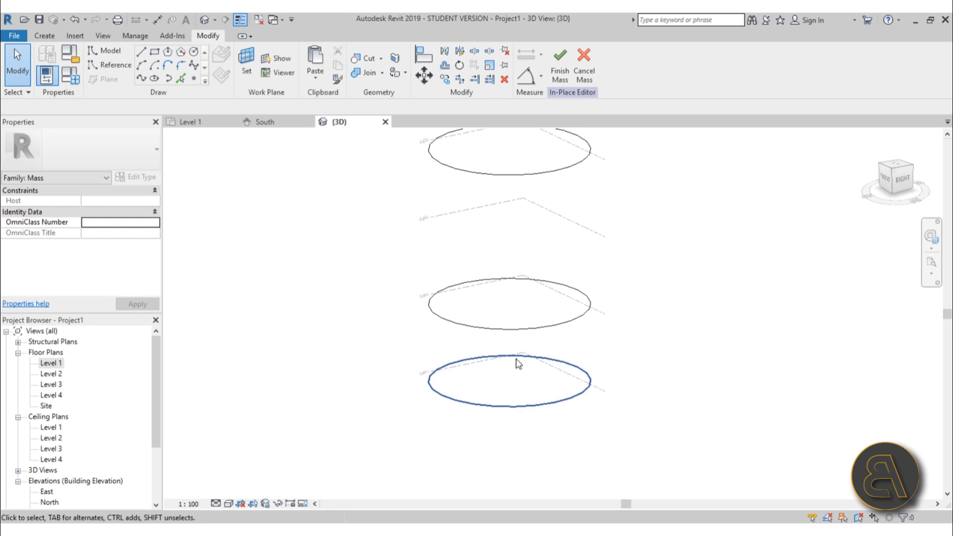
pyautogui.scroll(-2, 445, 298)
pyautogui.moveTo(431, 326); pyautogui.dragTo(393, 362, button='middle')
pyautogui.click(423, 317)
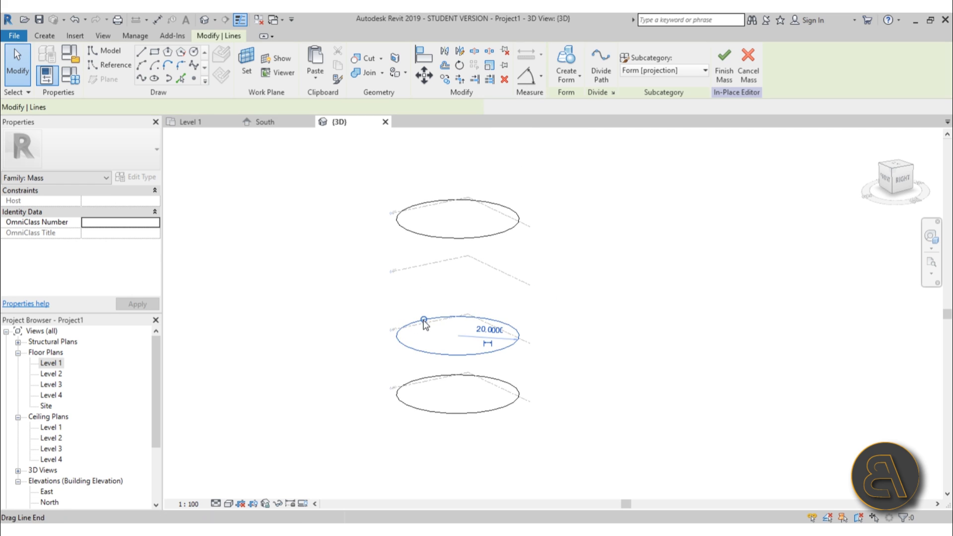
pyautogui.scroll(3, 442, 324)
# - Set the radius of the Level 2 circle to 24 m
pyautogui.click(545, 350)
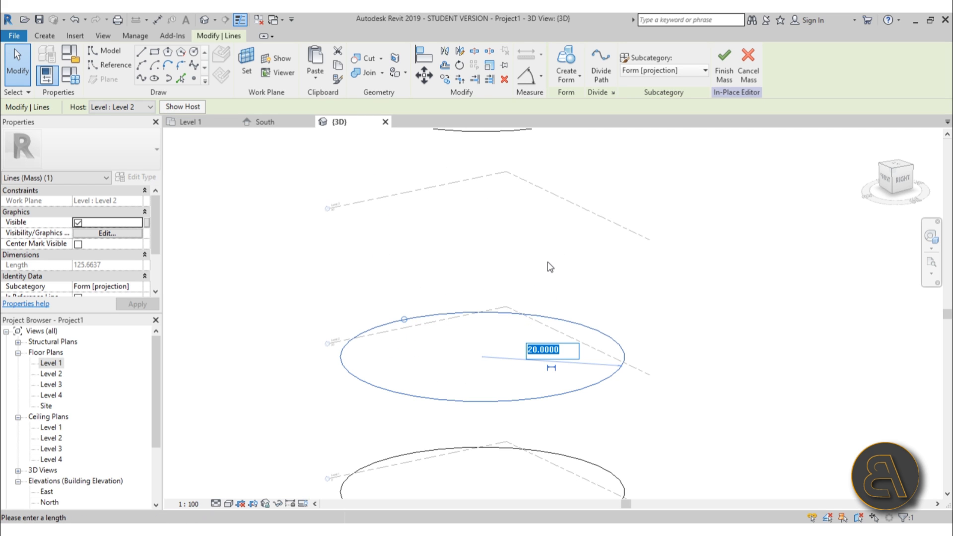
pyautogui.write('24')
pyautogui.press('Return')
pyautogui.scroll(-1, 495, 267)
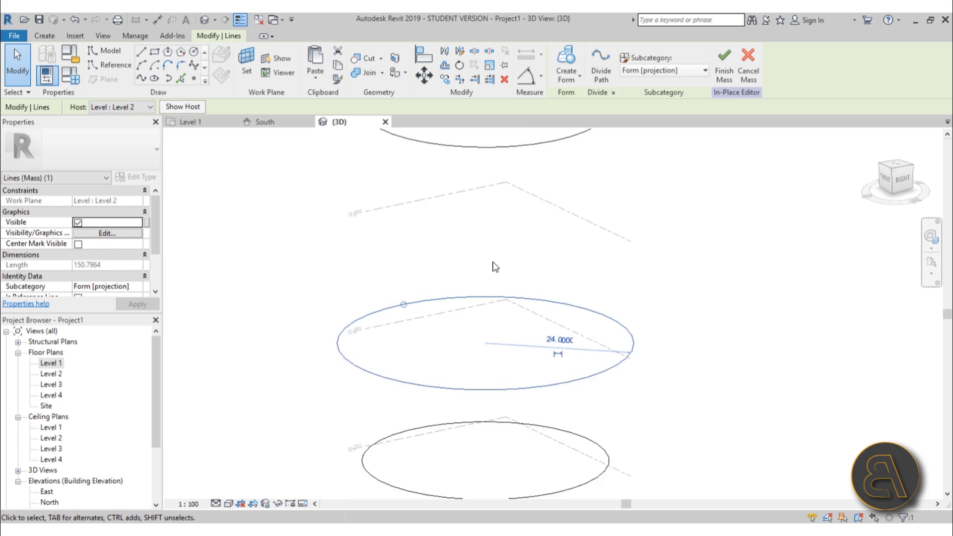
# - Set the radius of the Level 2 circle to 23 m
pyautogui.scroll(-2, 495, 267)
pyautogui.keyDown('shift'); pyautogui.moveTo(496, 267); pyautogui.dragTo(522, 332, button='middle'); pyautogui.keyUp('shift')
pyautogui.click(531, 308)
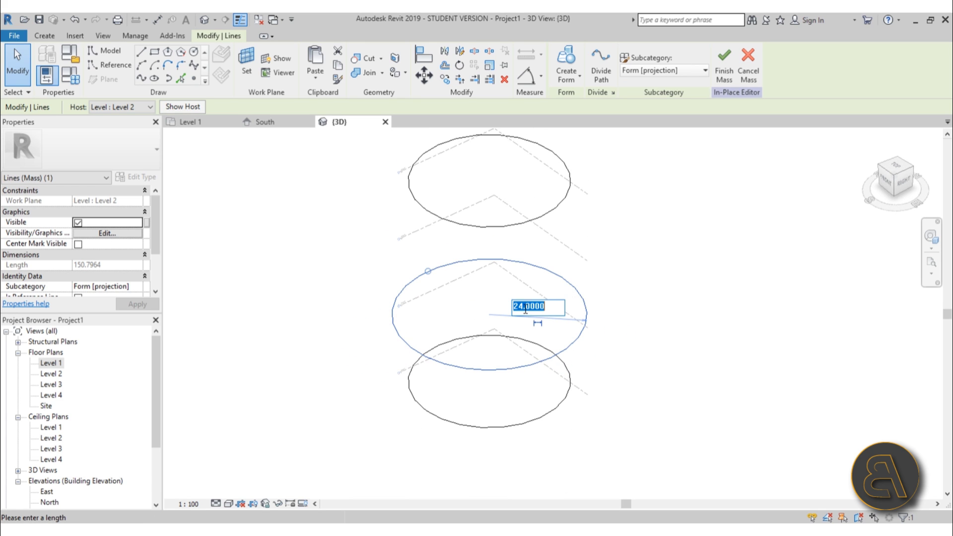
pyautogui.write('23')
pyautogui.press('Return')
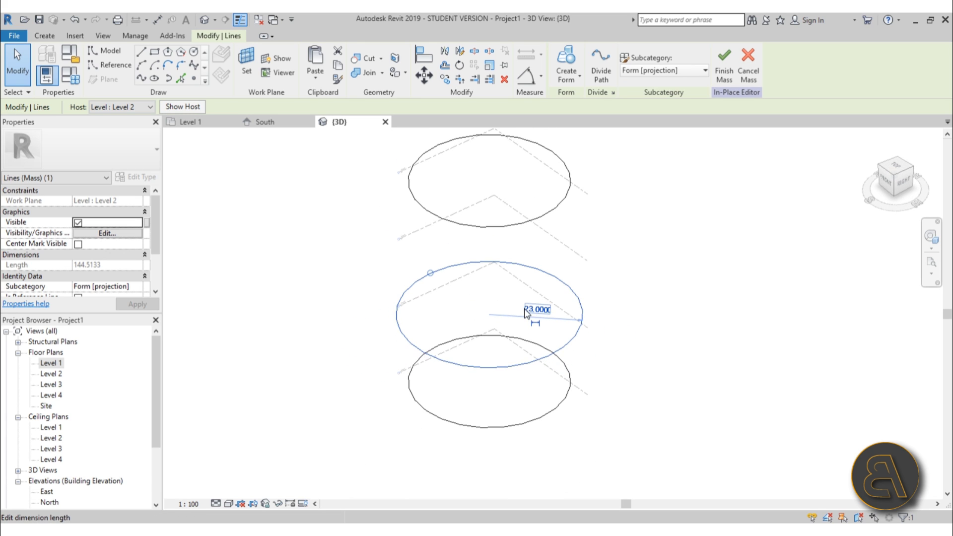
# - Copy the Level 2 circle and paste it aligned to Level 3
pyautogui.scroll(-3, 516, 315)
pyautogui.keyDown('shift'); pyautogui.moveTo(507, 318); pyautogui.dragTo(487, 295, button='middle'); pyautogui.keyUp('shift')
pyautogui.click(338, 66)
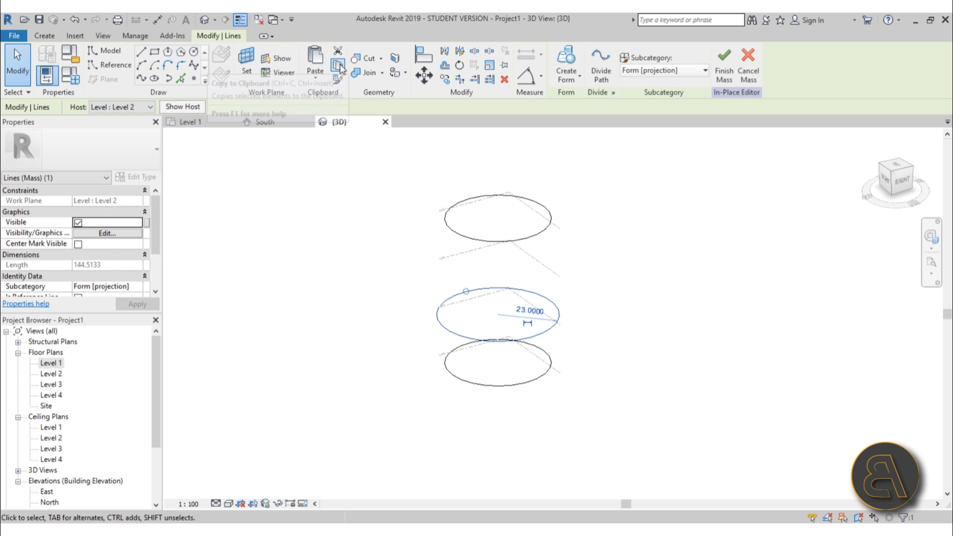
pyautogui.click(315, 78)
pyautogui.click(307, 123)
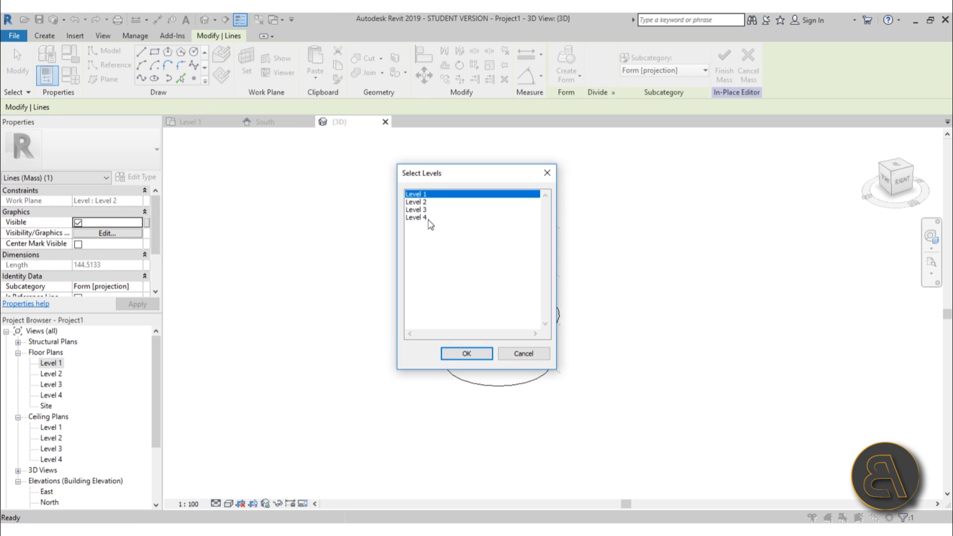
pyautogui.click(417, 210)
pyautogui.click(476, 348)
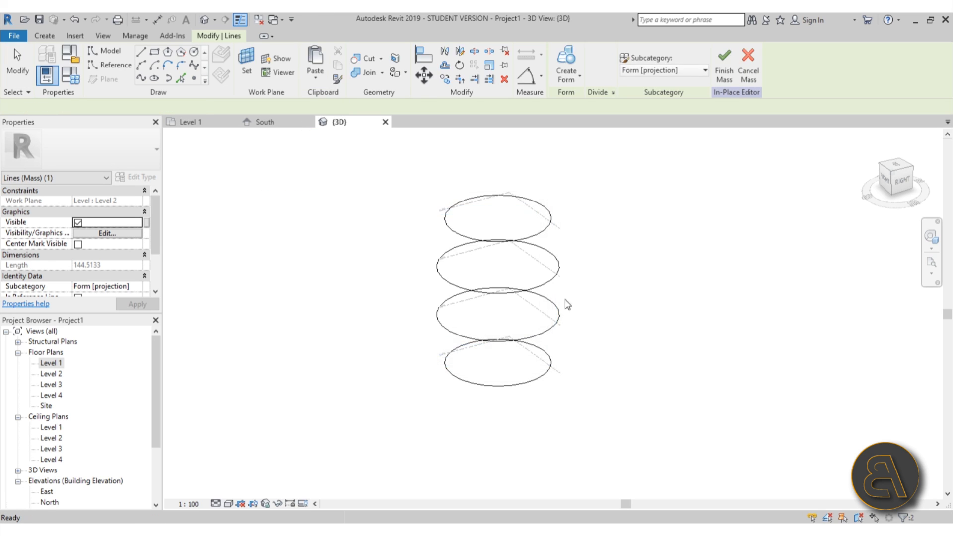
# - Create a solid form from the circles on all four levels and finish the mass
pyautogui.keyDown('shift'); pyautogui.moveTo(590, 351); pyautogui.dragTo(541, 246, button='middle'); pyautogui.keyUp('shift')
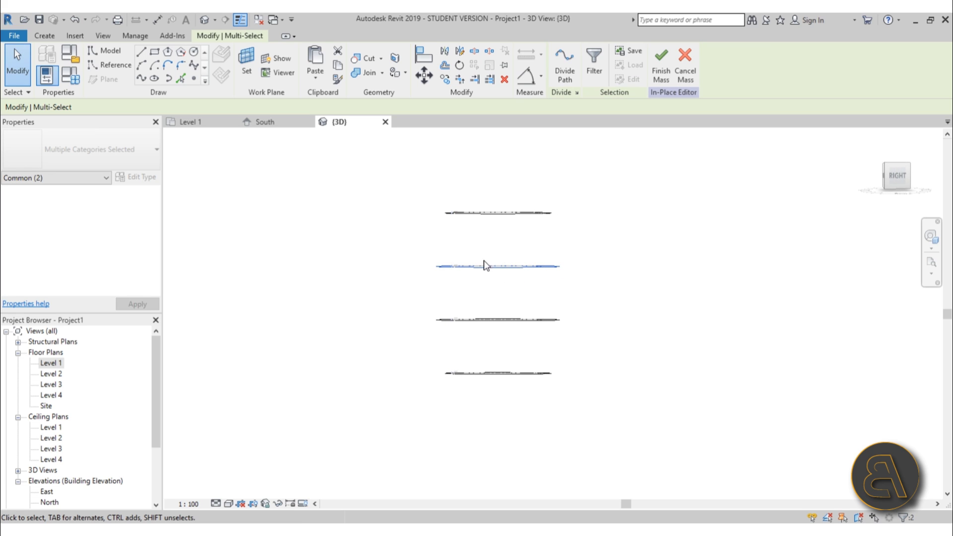
pyautogui.keyDown('shift'); pyautogui.moveTo(485, 266); pyautogui.dragTo(484, 238, button='middle'); pyautogui.keyUp('shift')
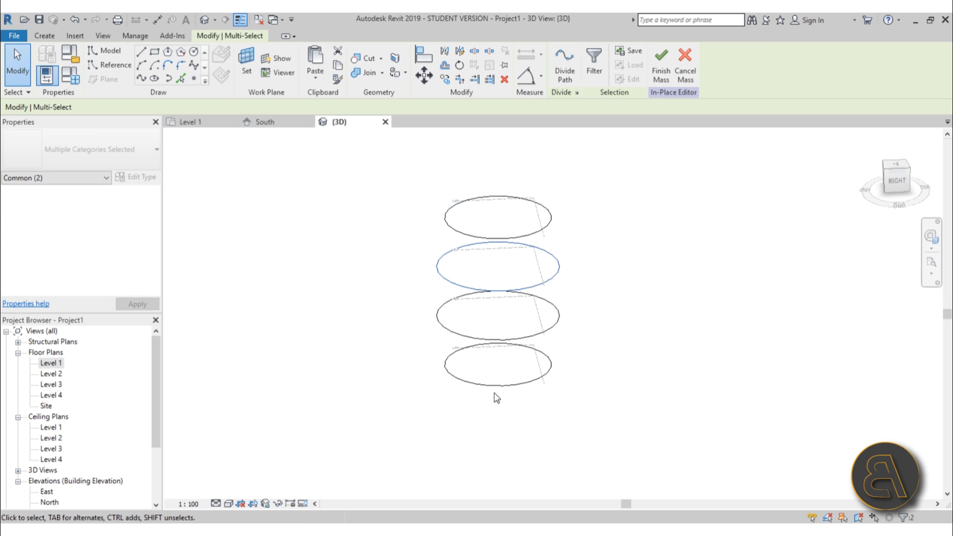
pyautogui.click(492, 406)
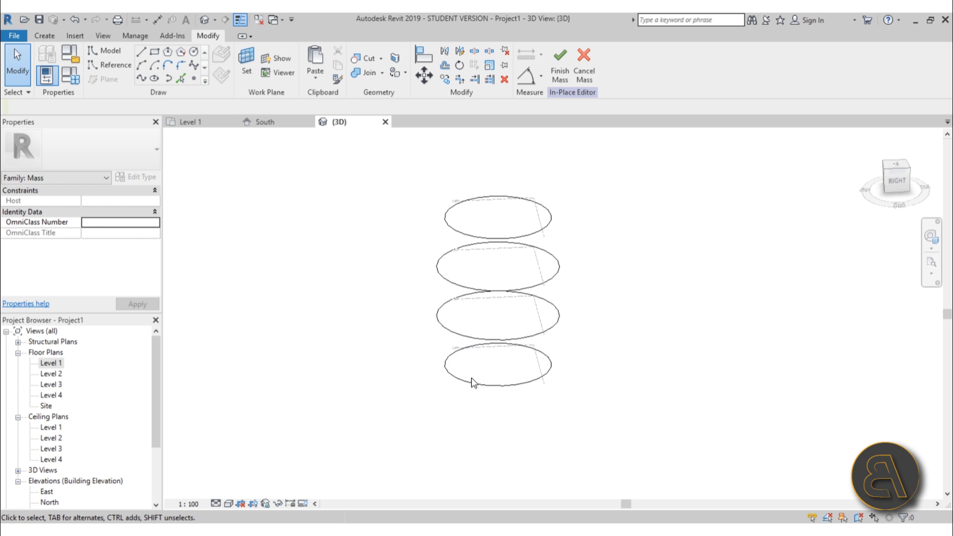
pyautogui.moveTo(399, 173); pyautogui.dragTo(602, 479)
pyautogui.click(563, 58)
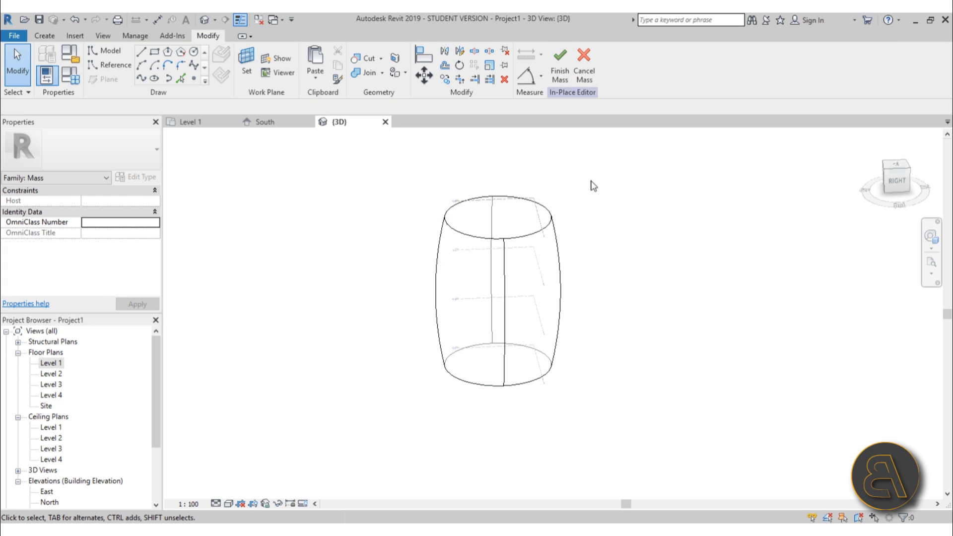
pyautogui.click(561, 75)
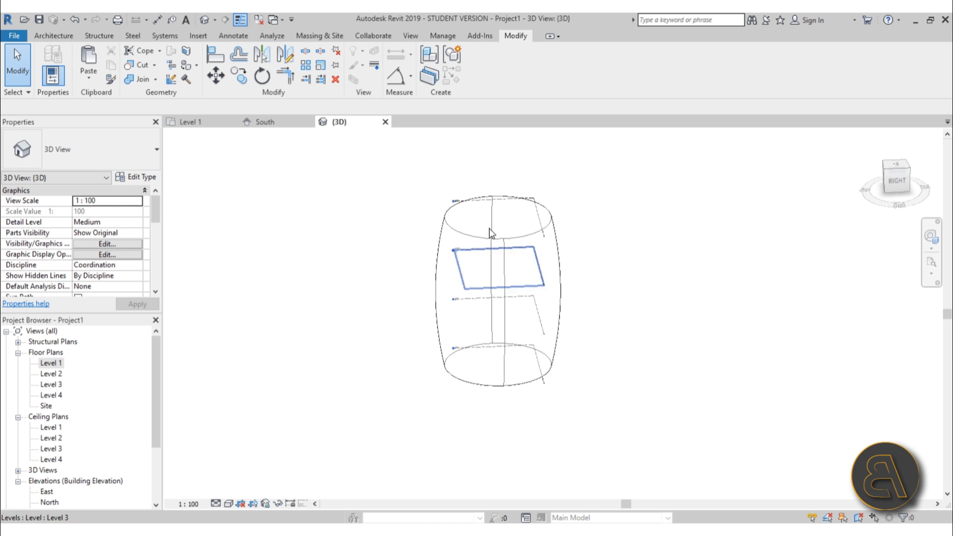
pyautogui.keyDown('shift'); pyautogui.moveTo(587, 328); pyautogui.dragTo(669, 319, button='middle'); pyautogui.keyUp('shift')
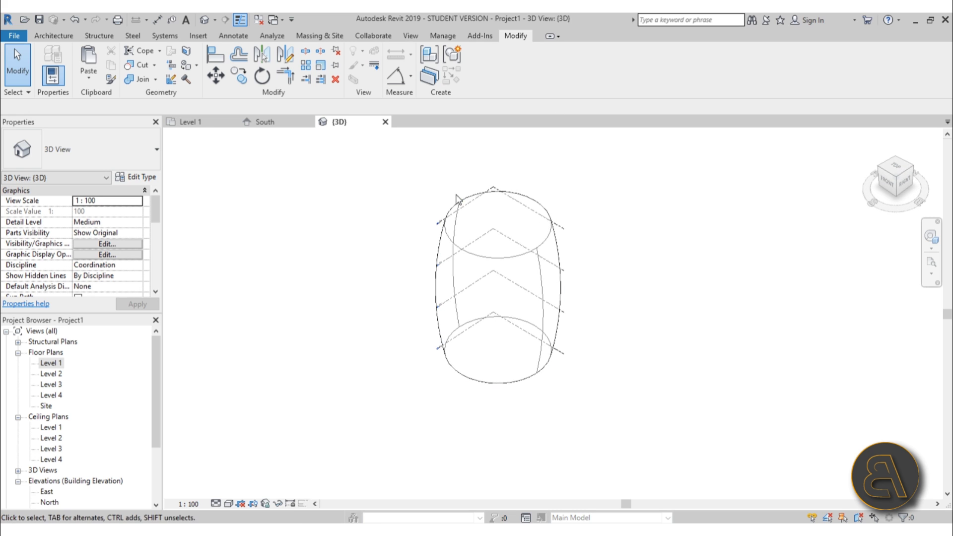
pyautogui.scroll(2, 475, 238)
pyautogui.click(482, 180)
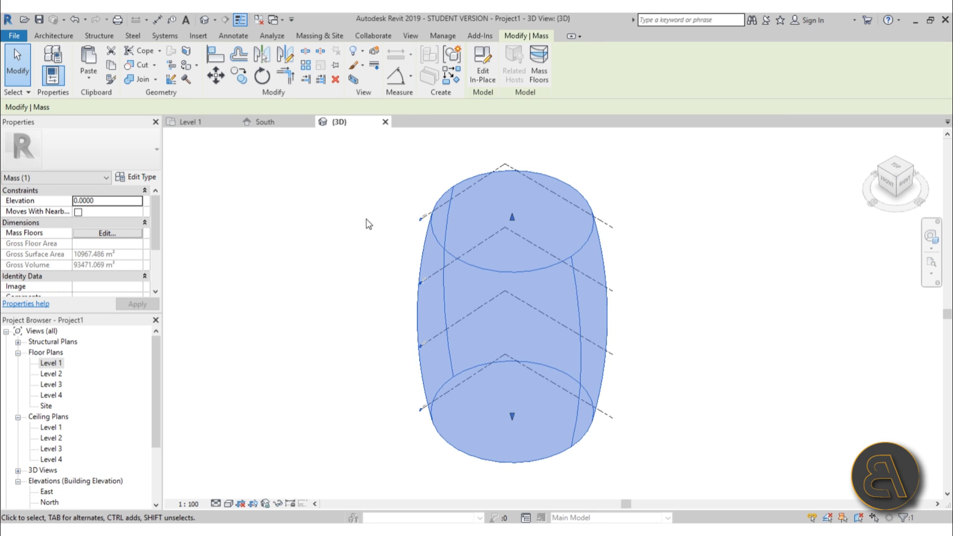
pyautogui.click(342, 223)
# - Start a new in-place mass named Mass 2 and open the Level 1 floor plan
pyautogui.click(306, 36)
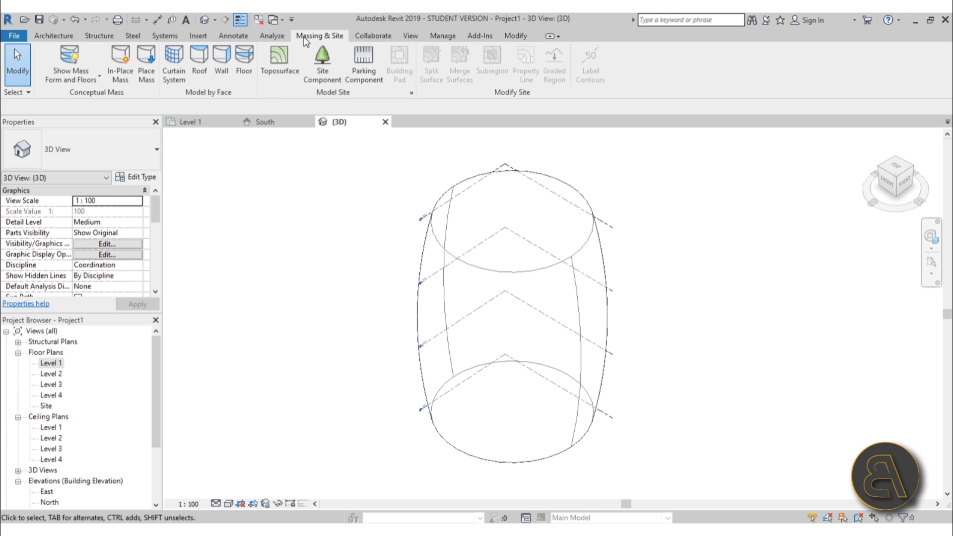
pyautogui.click(121, 63)
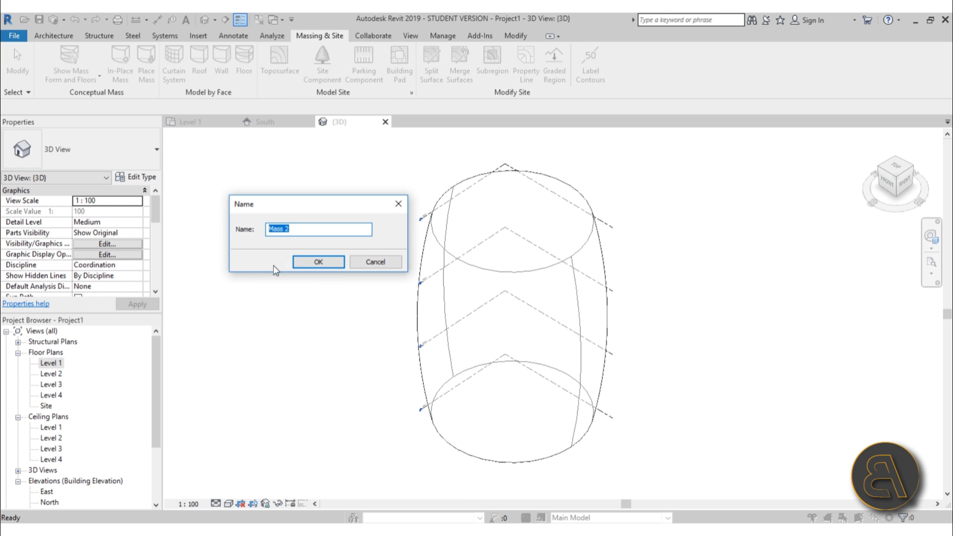
pyautogui.click(318, 263)
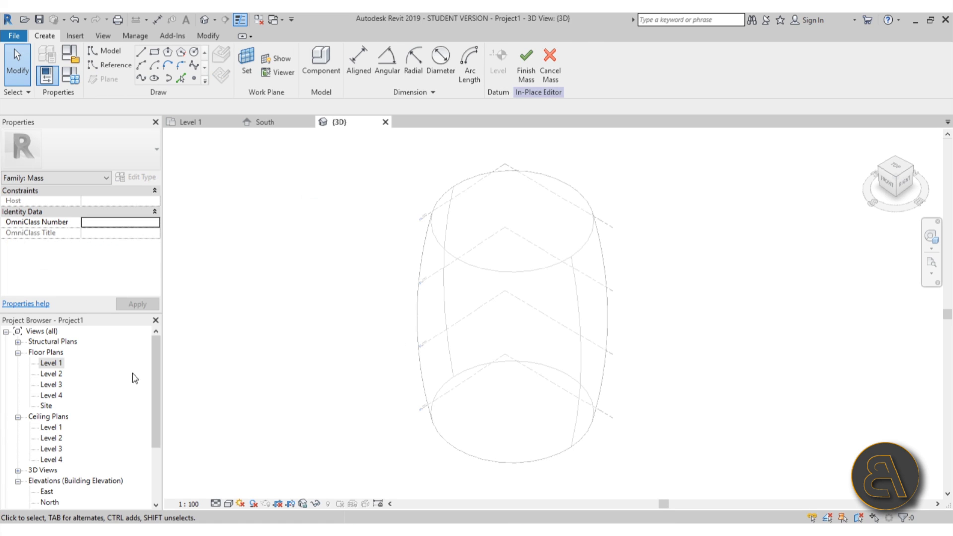
pyautogui.doubleClick(57, 368)
# - Draw a 40 m horizontal model line across the mass's 20 m radius base circle, through its centre
pyautogui.scroll(3, 406, 313)
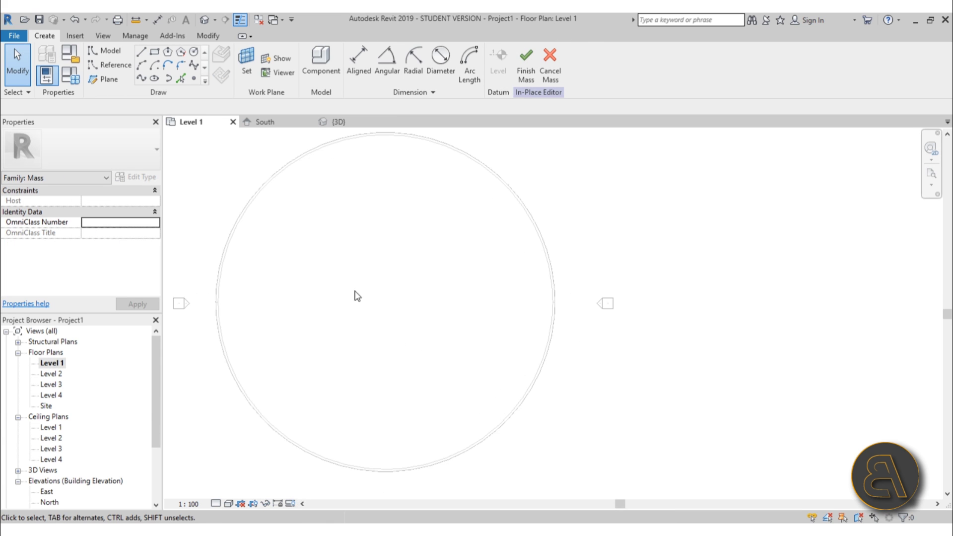
pyautogui.moveTo(355, 296); pyautogui.dragTo(495, 313, button='middle')
pyautogui.scroll(-1, 487, 321)
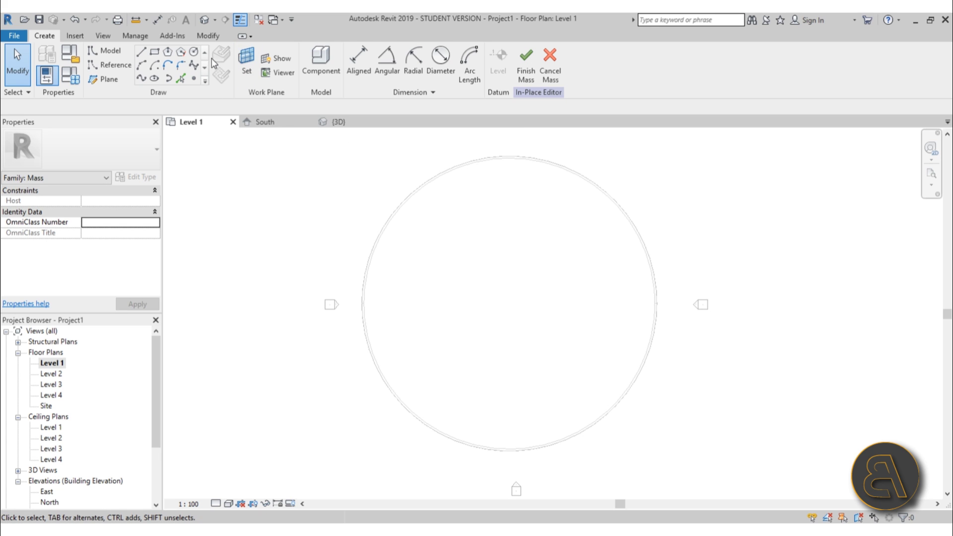
pyautogui.click(194, 52)
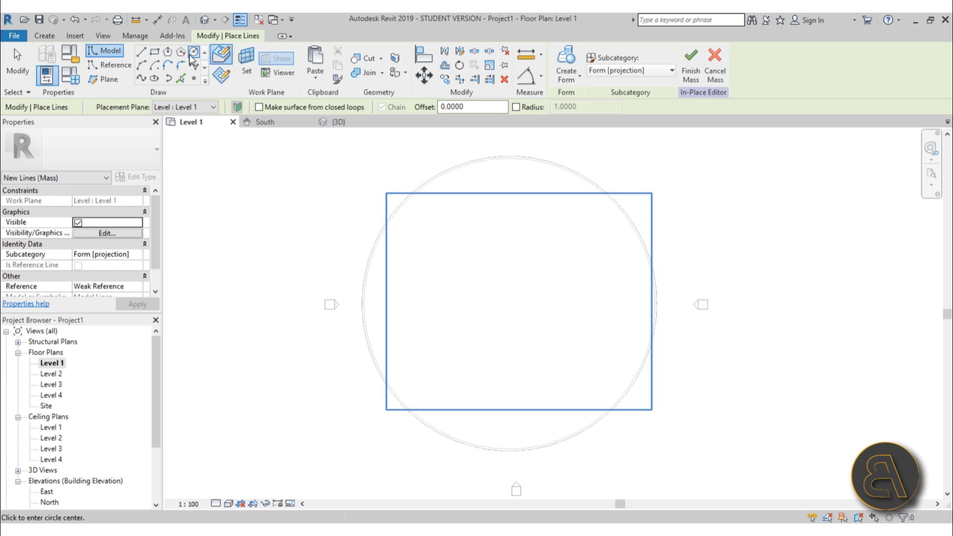
pyautogui.click(141, 52)
pyautogui.scroll(5, 348, 304)
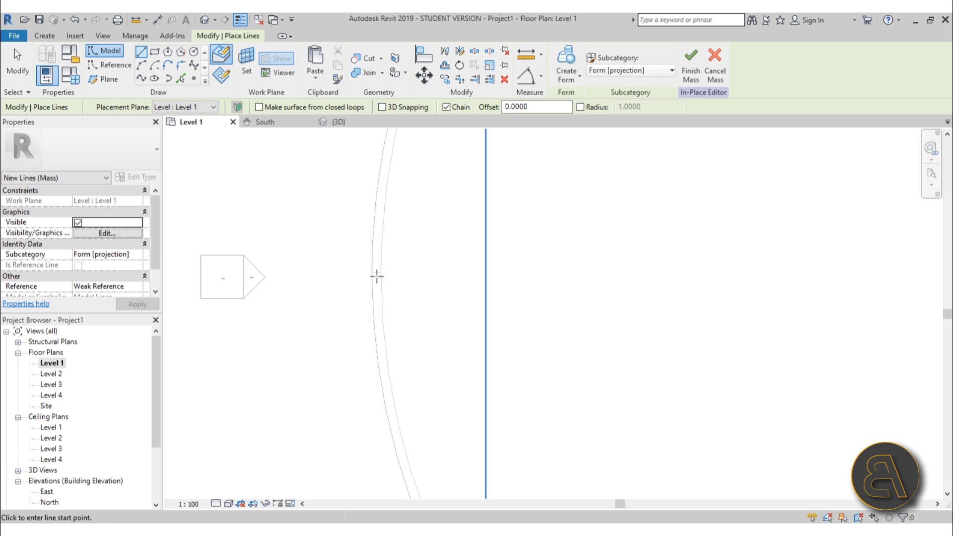
pyautogui.click(381, 273)
pyautogui.scroll(-3, 571, 280)
pyautogui.moveTo(611, 281); pyautogui.dragTo(54, 264, button='middle')
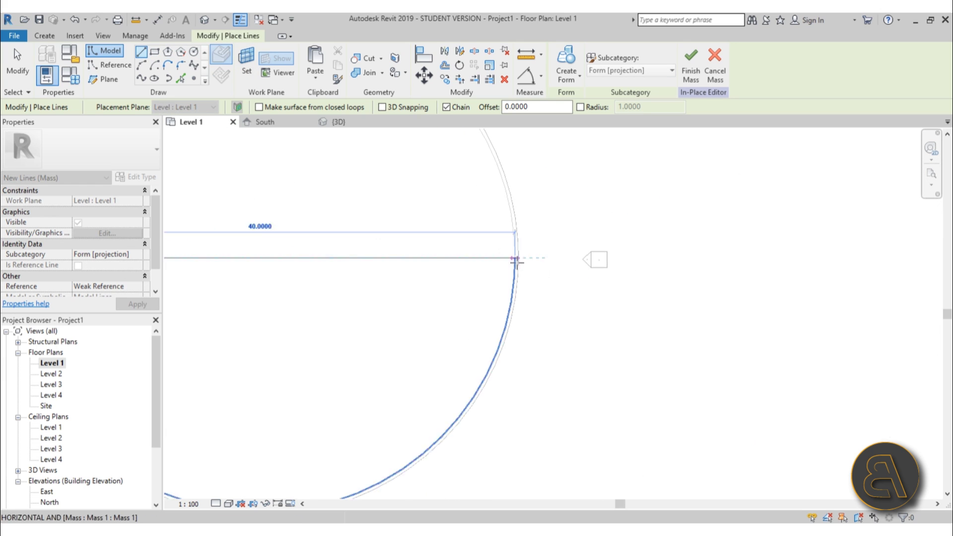
pyautogui.click(515, 257)
pyautogui.scroll(-3, 516, 258)
pyautogui.press('Escape')
pyautogui.press('Escape')
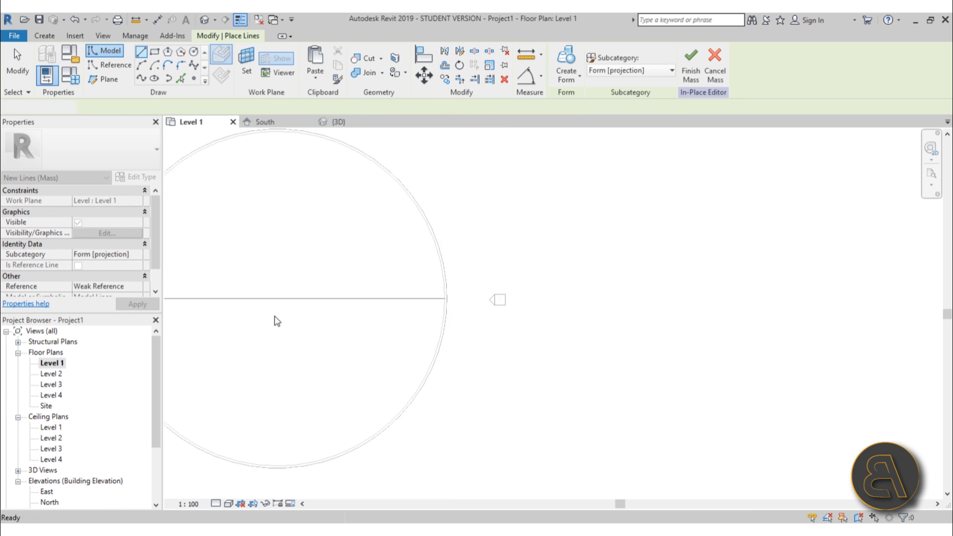
# - Draw a circle with a 19 m radius centred on the midpoint of the horizontal line
pyautogui.moveTo(274, 316); pyautogui.dragTo(456, 300, button='middle')
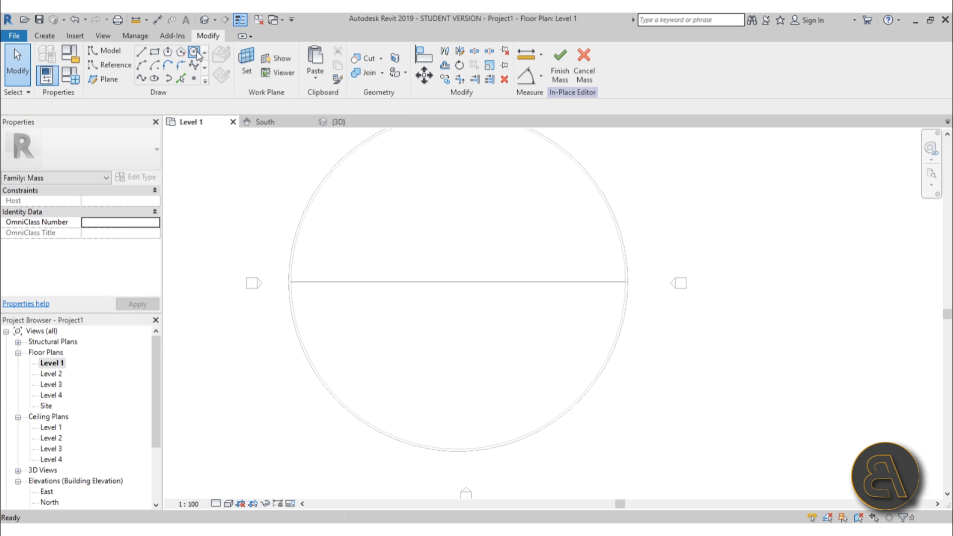
pyautogui.click(193, 51)
pyautogui.click(458, 282)
pyautogui.scroll(-2, 459, 258)
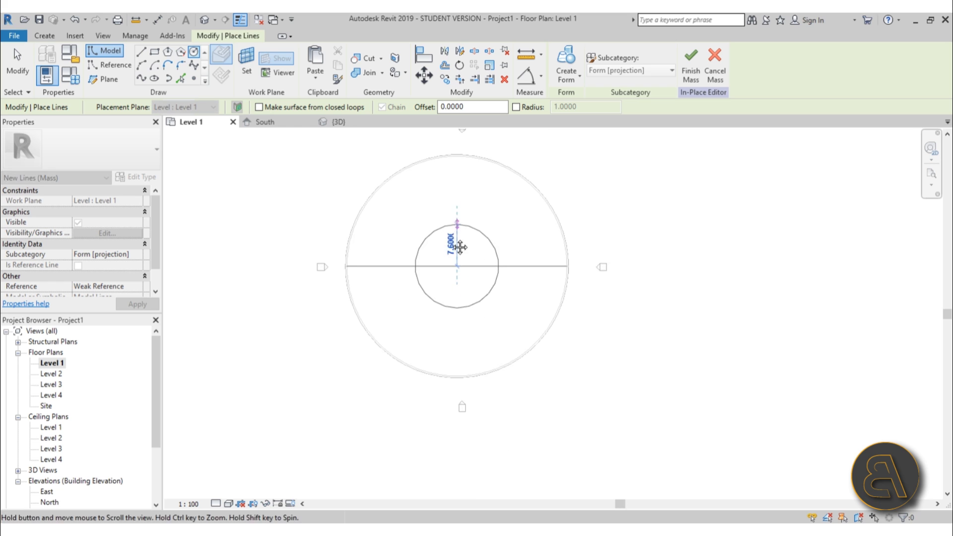
pyautogui.scroll(3, 453, 222)
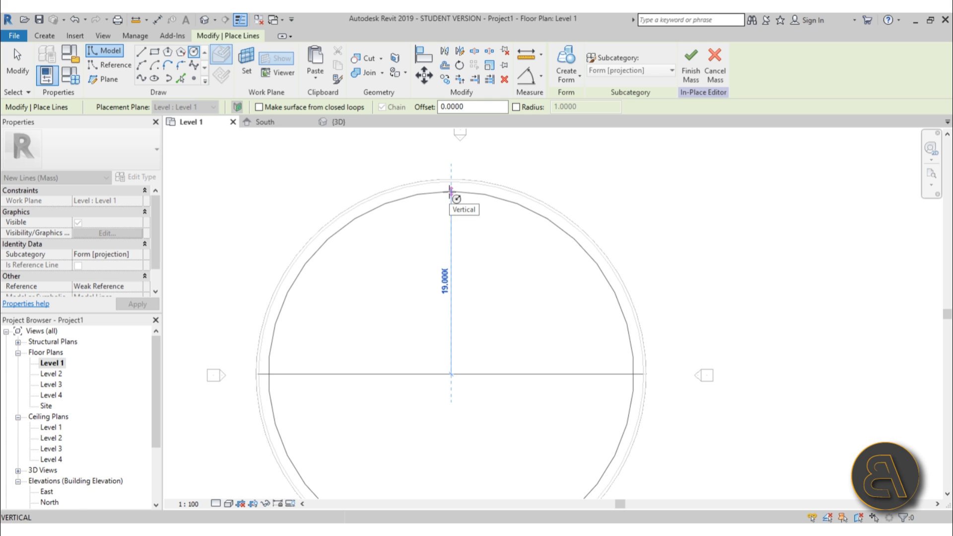
pyautogui.click(451, 190)
pyautogui.scroll(-2, 424, 298)
pyautogui.press('Escape')
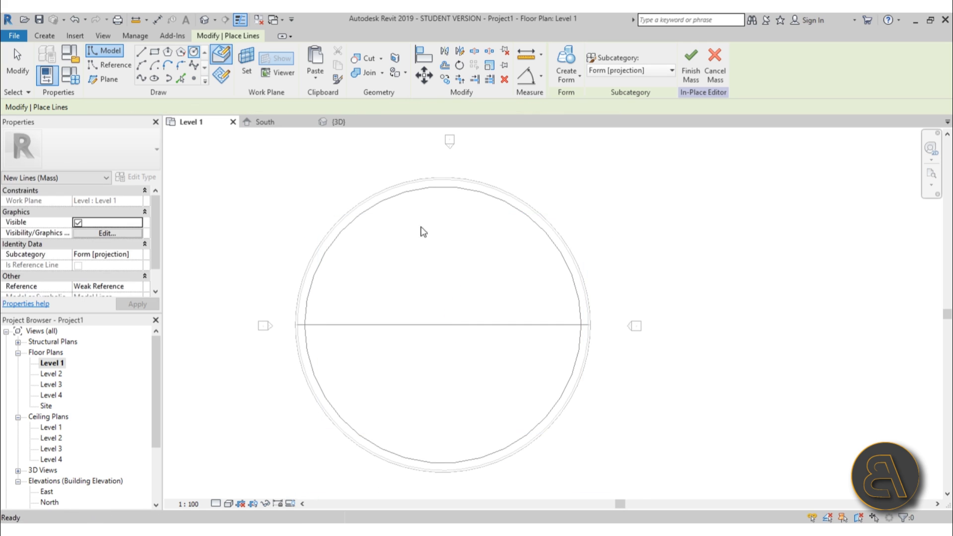
pyautogui.press('Escape')
pyautogui.moveTo(415, 341); pyautogui.dragTo(441, 327, button='middle')
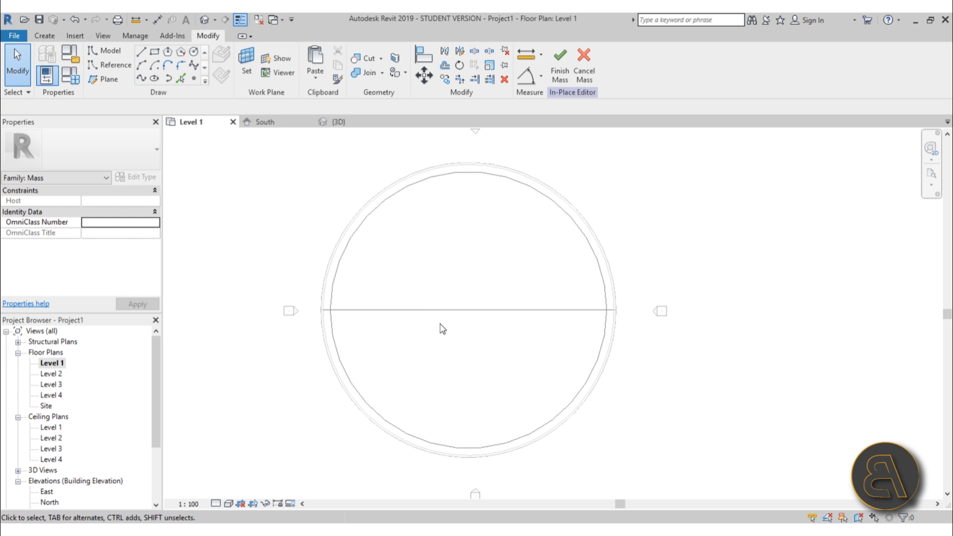
# - Change the visual style of the Level 1 floor plan so the mass sketch lines stand out
pyautogui.click(228, 503)
pyautogui.click(250, 432)
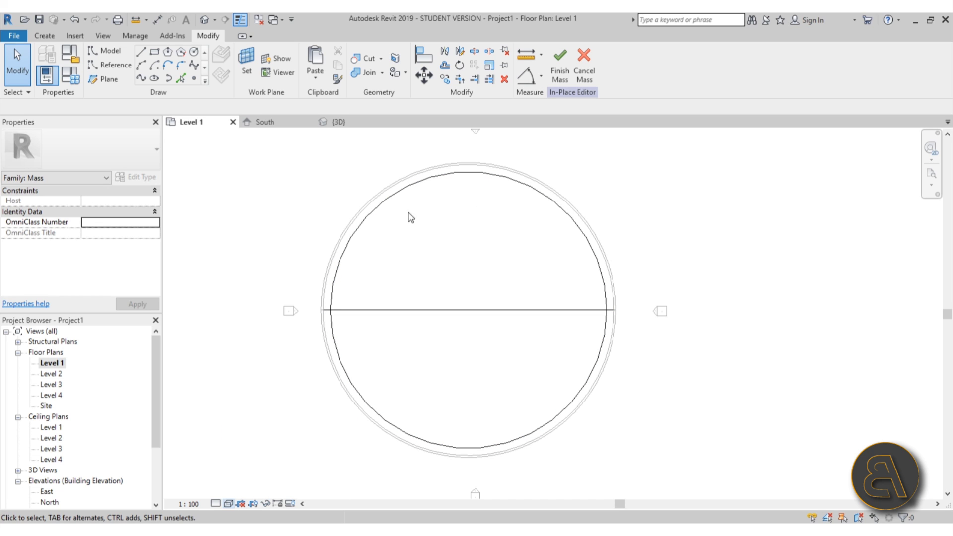
pyautogui.moveTo(464, 265)
pyautogui.mouseDown(button='middle')
pyautogui.moveTo(468, 257)
pyautogui.moveTo(472, 264)
pyautogui.mouseUp(button='middle')
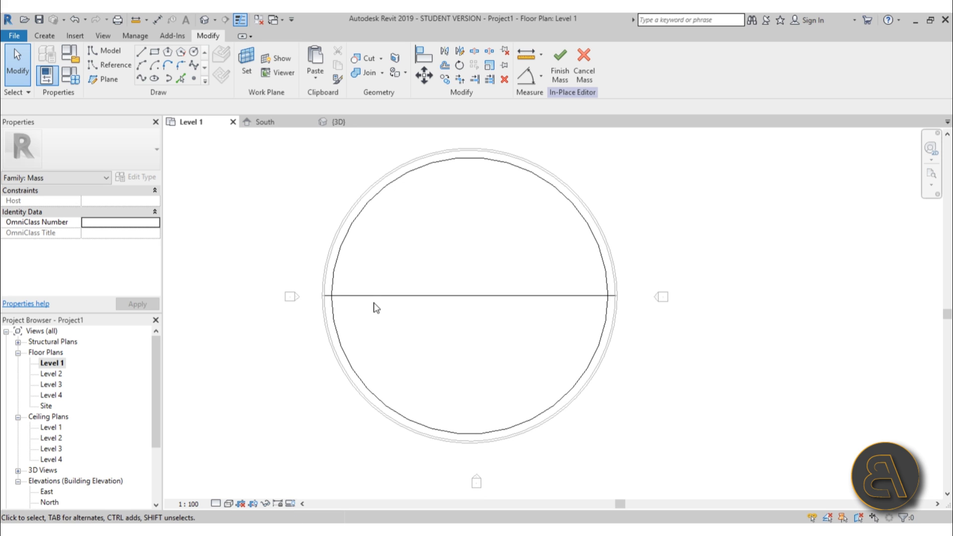
# - Draw an S-shaped four-point spline on the Level 1 work plane across the 19 m radius circle, ending on the circle at both sides
pyautogui.click(142, 78)
pyautogui.scroll(2, 336, 265)
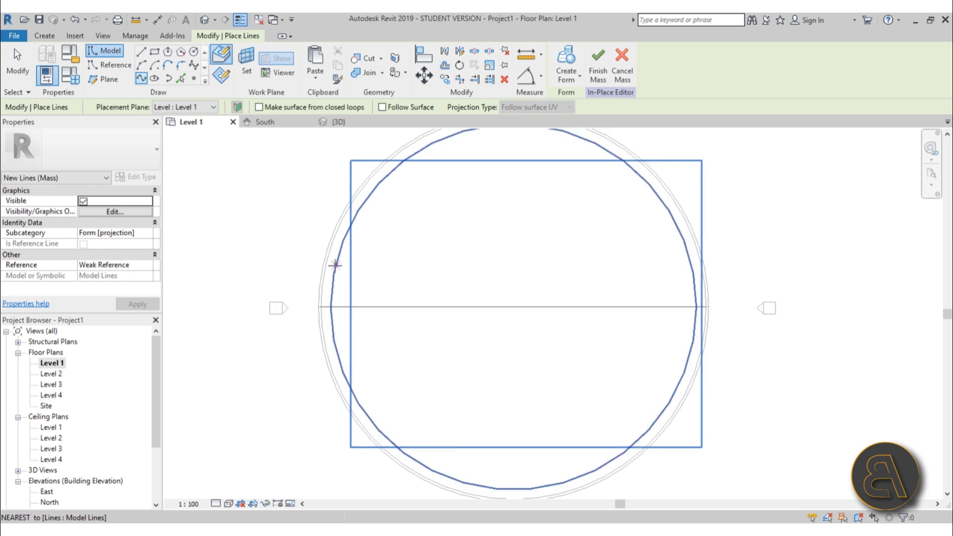
pyautogui.scroll(1, 335, 266)
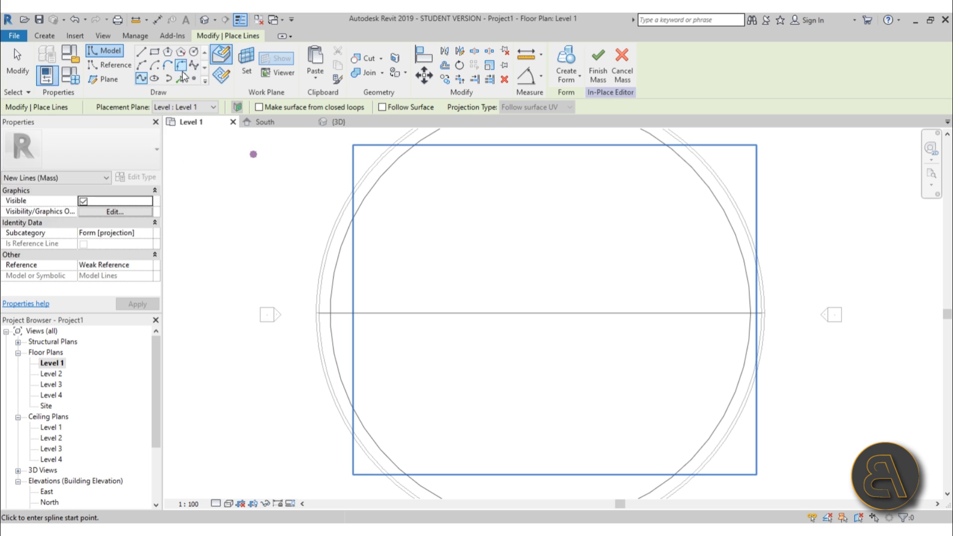
pyautogui.click(143, 81)
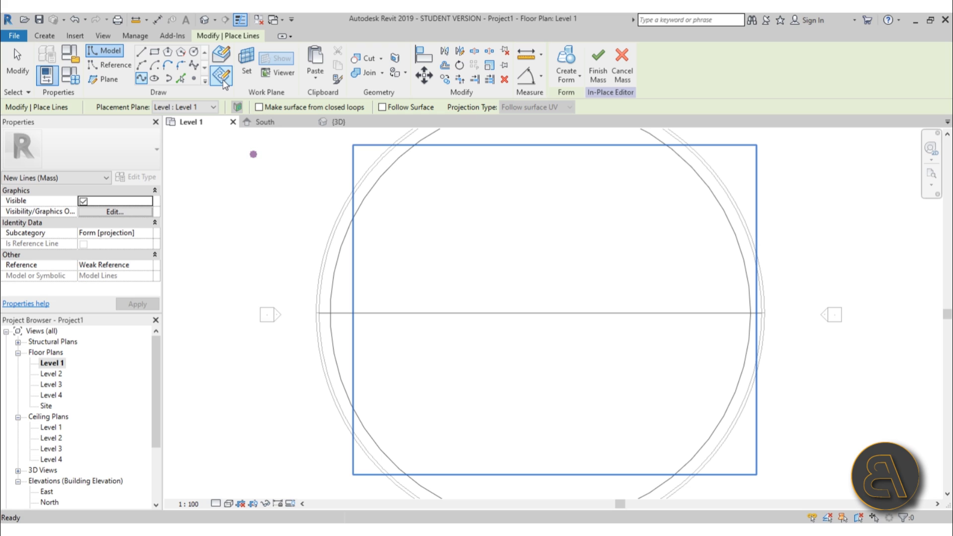
pyautogui.click(142, 79)
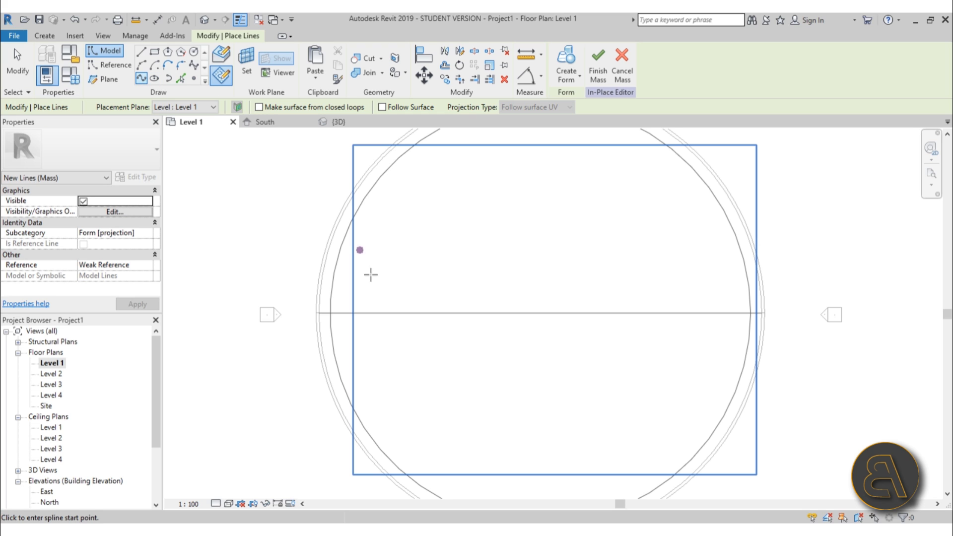
pyautogui.click(332, 283)
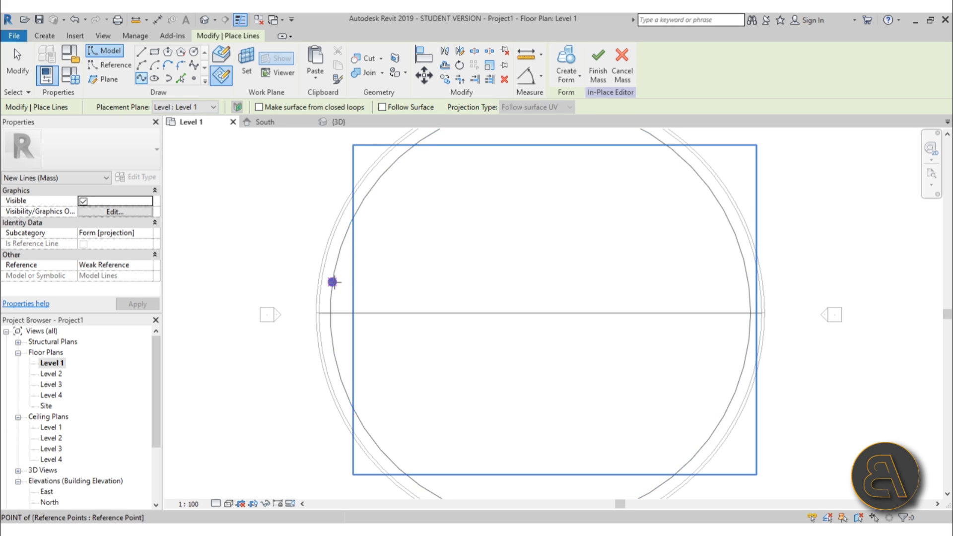
pyautogui.click(455, 358)
pyautogui.click(650, 281)
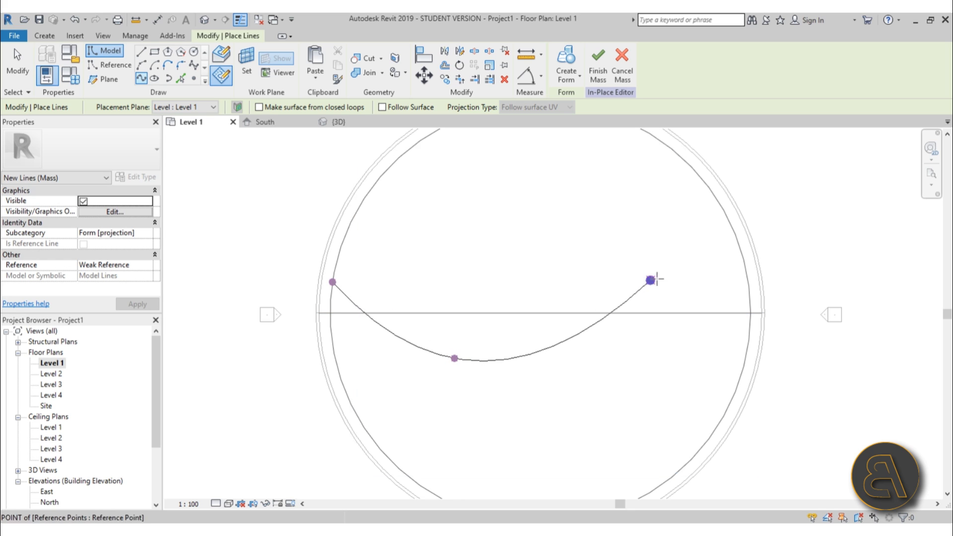
pyautogui.click(749, 298)
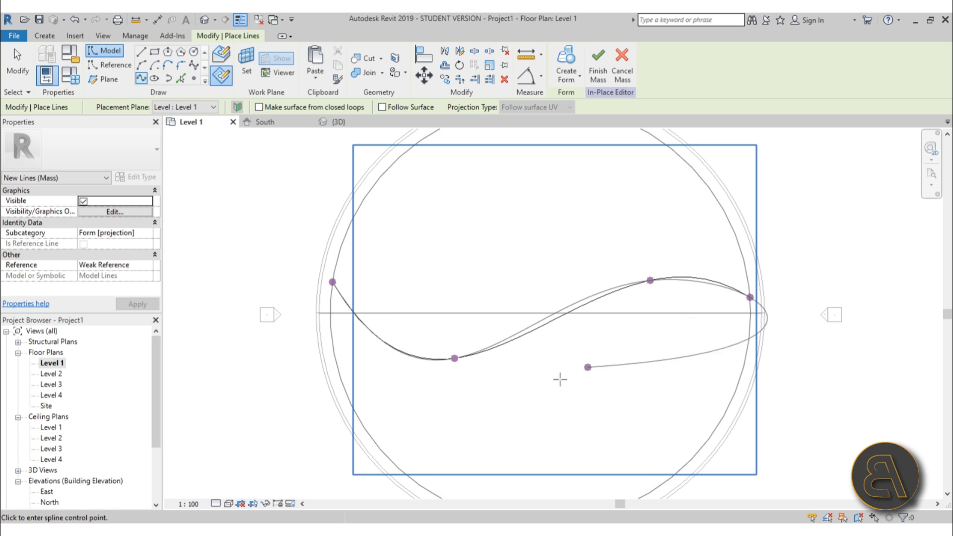
# - Draw a second four-point spline below the first, starting and ending on the inner circle just below the horizontal line
pyautogui.click(141, 78)
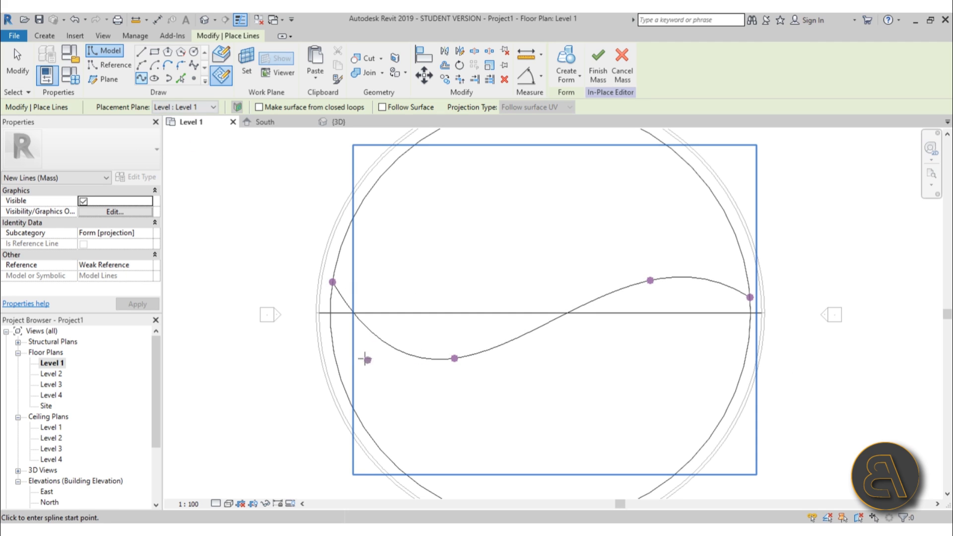
pyautogui.click(329, 324)
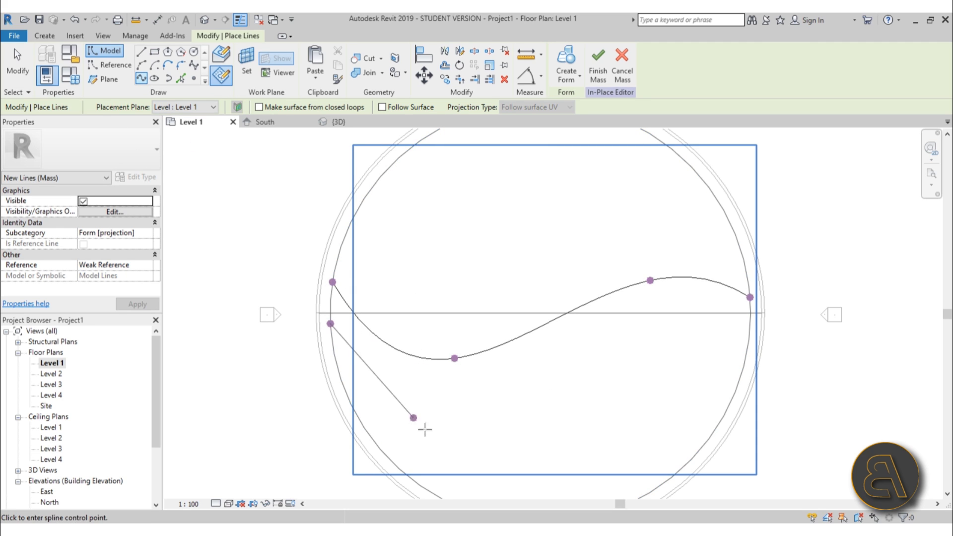
pyautogui.click(433, 462)
pyautogui.click(676, 343)
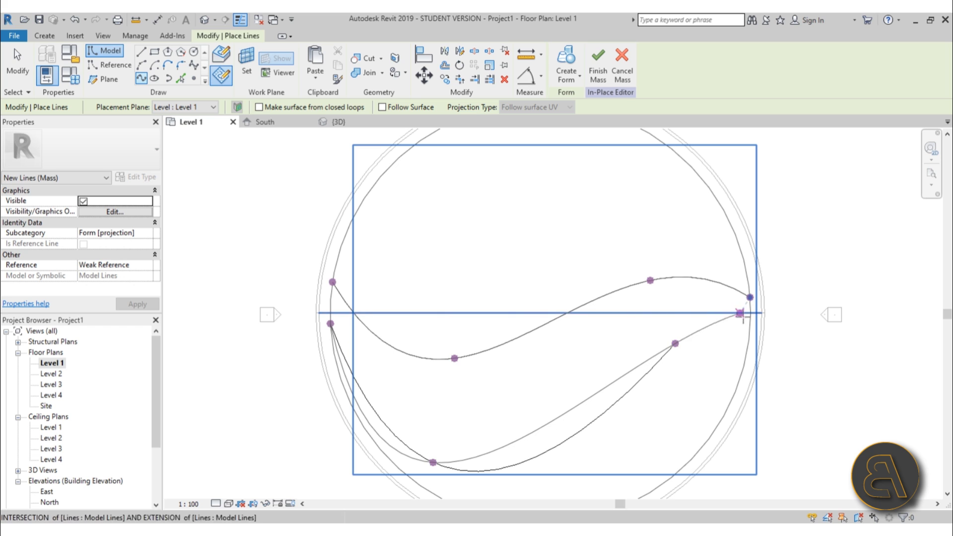
pyautogui.click(750, 319)
pyautogui.scroll(-3, 415, 219)
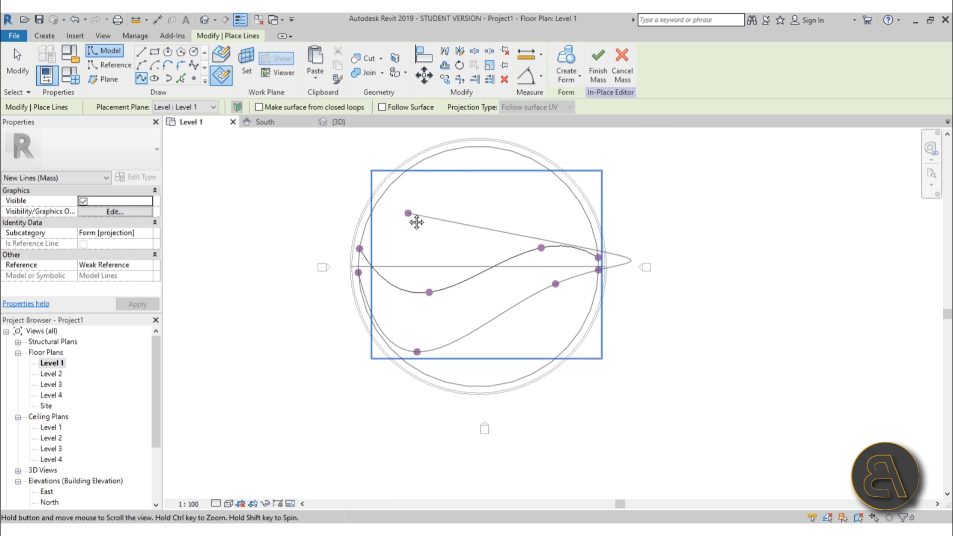
pyautogui.press('Escape')
pyautogui.press('Escape')
# - Reshape the upper spline: move its left interior point 2 m below the horizontal line and its right one 6 m above it
pyautogui.scroll(-1, 461, 251)
pyautogui.moveTo(453, 255); pyautogui.dragTo(403, 245, button='middle')
pyautogui.scroll(3, 403, 244)
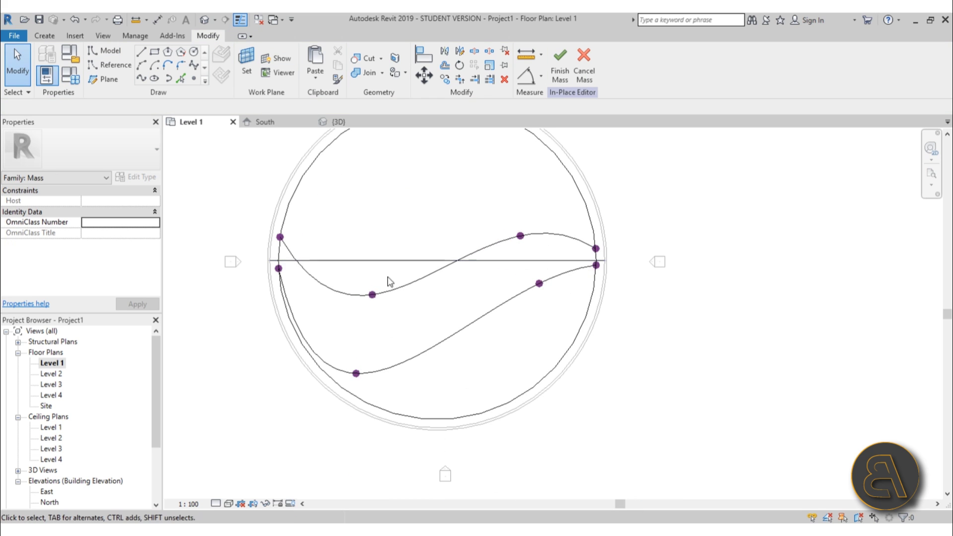
pyautogui.scroll(-1, 371, 291)
pyautogui.moveTo(370, 292); pyautogui.dragTo(354, 317, button='middle')
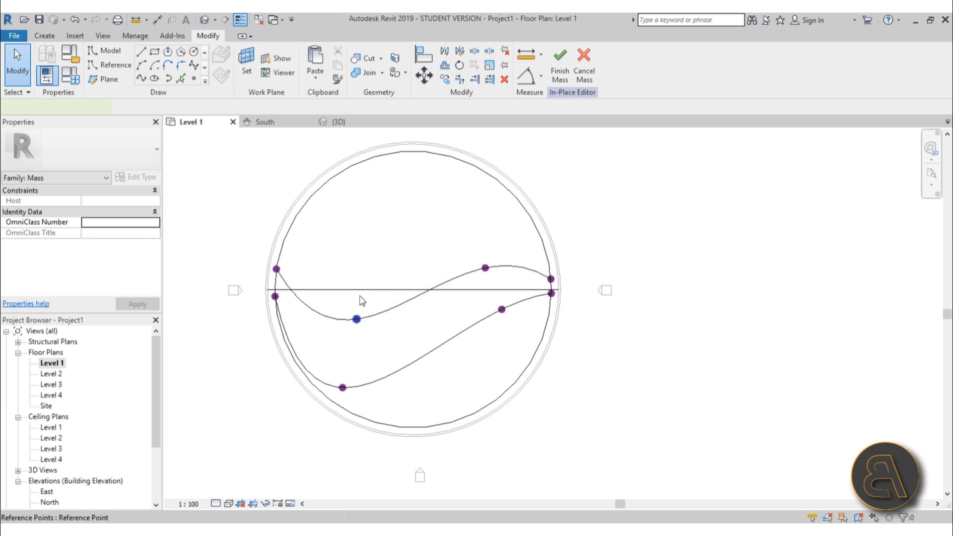
pyautogui.moveTo(356, 320)
pyautogui.mouseDown()
pyautogui.moveTo(363, 275)
pyautogui.moveTo(355, 304)
pyautogui.mouseUp()
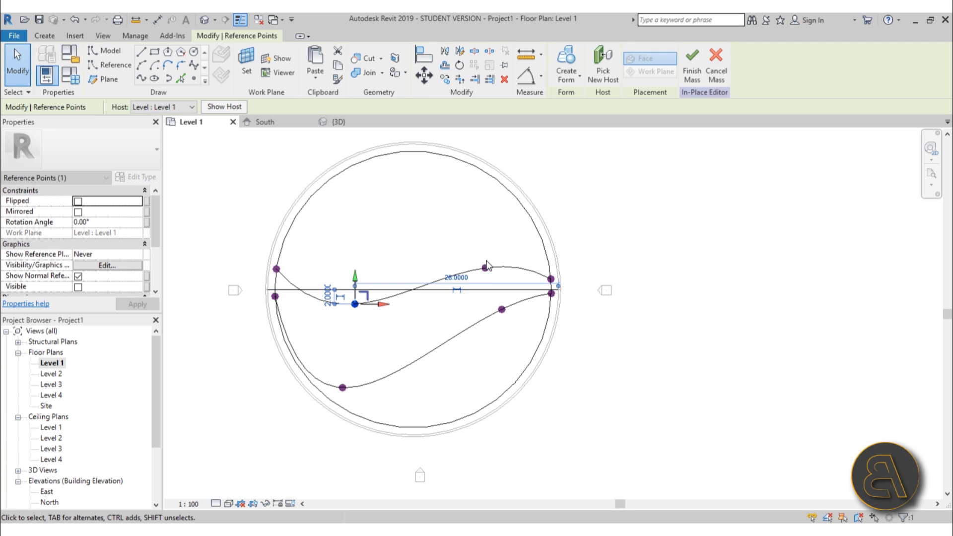
pyautogui.click(486, 267)
pyautogui.press('Escape')
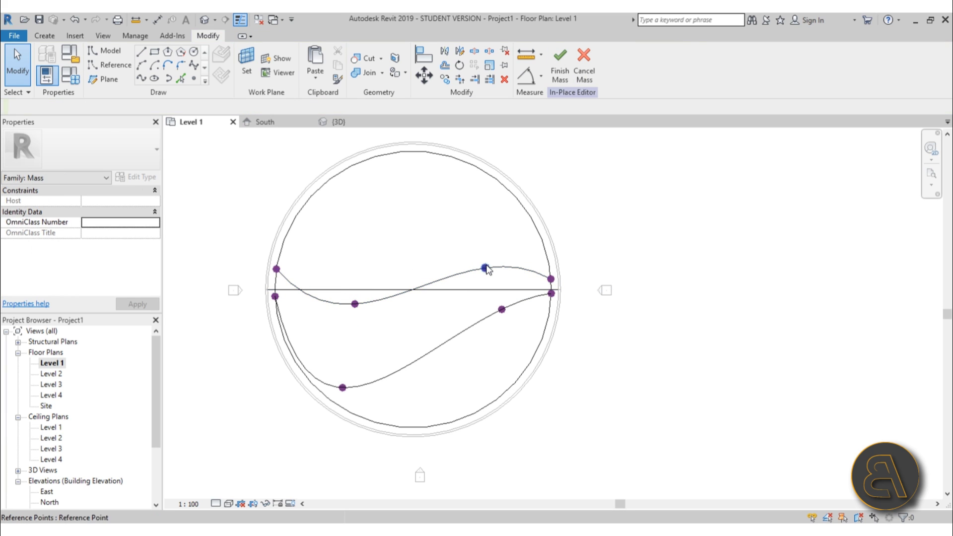
pyautogui.moveTo(486, 268); pyautogui.dragTo(472, 245)
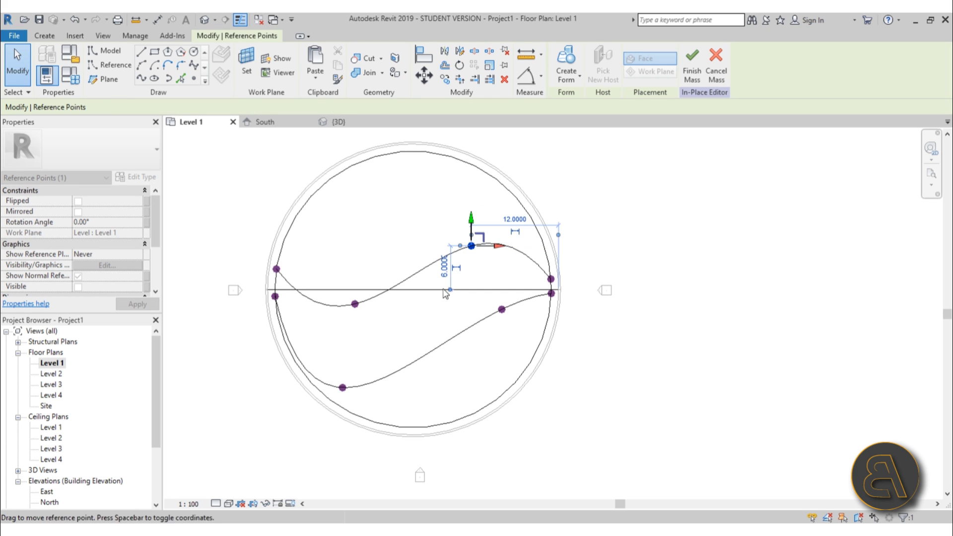
# - Reshape the lower spline: move its left interior point 10 m and its right one 3 m below the horizontal line
pyautogui.click(342, 389)
pyautogui.press('Escape')
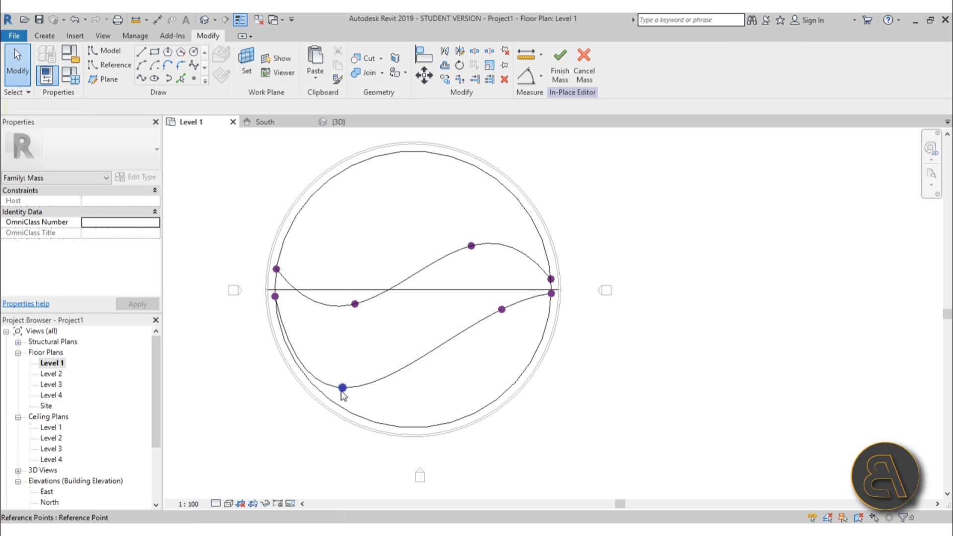
pyautogui.moveTo(342, 388); pyautogui.dragTo(355, 362)
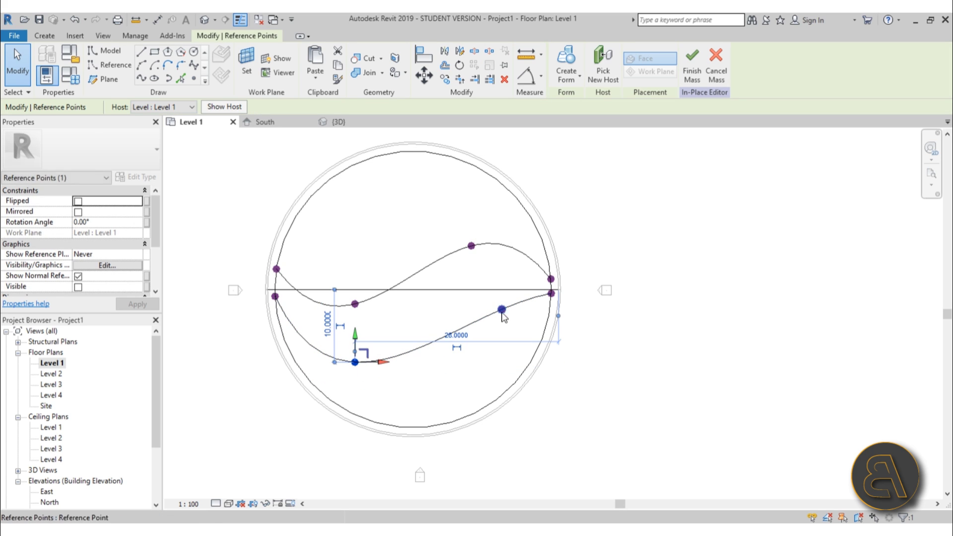
pyautogui.moveTo(502, 309)
pyautogui.mouseDown()
pyautogui.moveTo(479, 313)
pyautogui.moveTo(489, 324)
pyautogui.mouseUp()
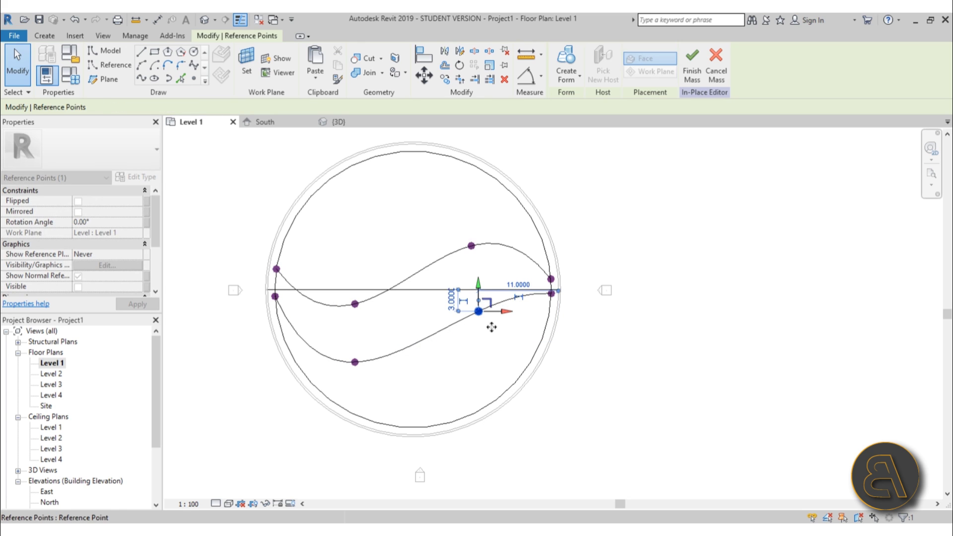
pyautogui.click(496, 358)
# - Move the lower spline's right endpoint slightly down along the inner circle, widening the gap to the upper spline
pyautogui.scroll(3, 566, 298)
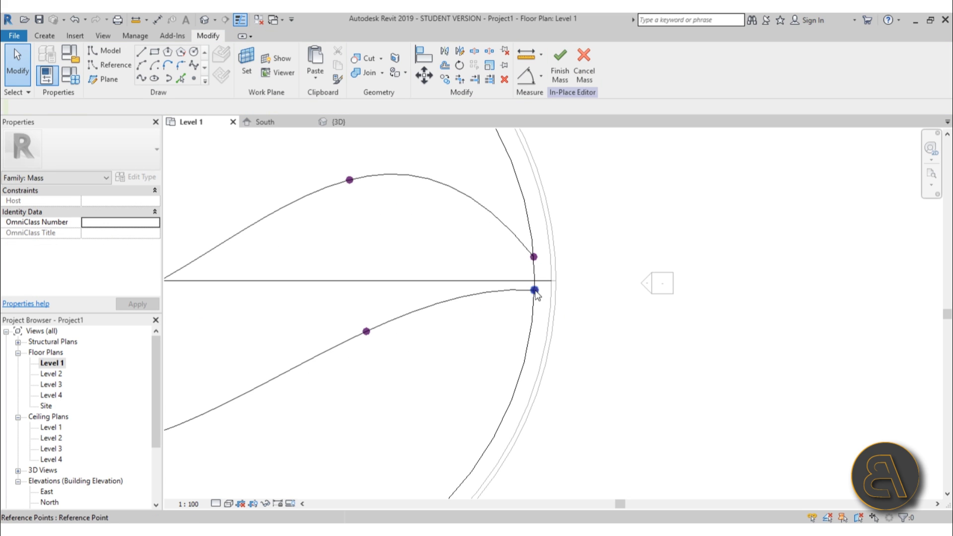
pyautogui.moveTo(535, 291); pyautogui.dragTo(533, 313)
pyautogui.click(505, 339)
pyautogui.scroll(-2, 501, 338)
pyautogui.scroll(-2, 502, 343)
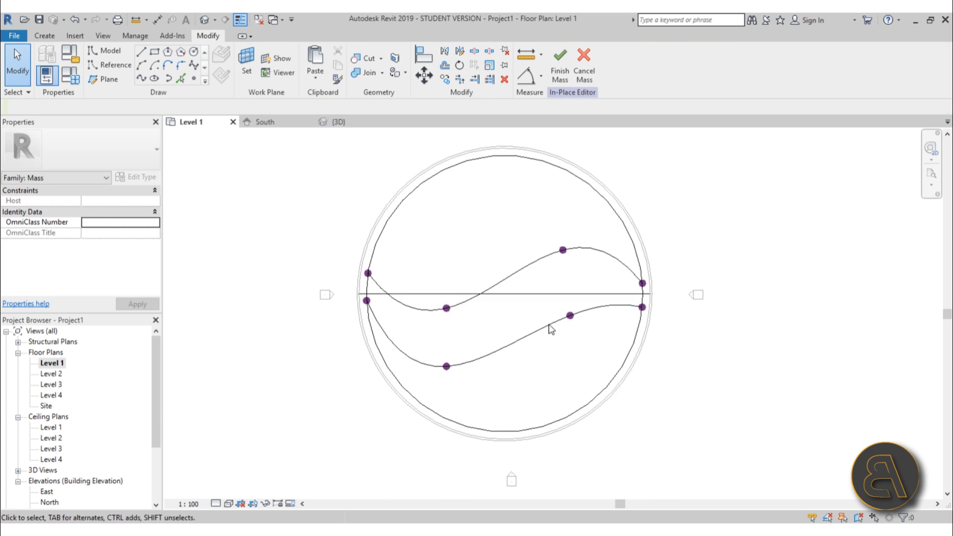
# - Delete the 40 m horizontal model line through the circle's centre
pyautogui.scroll(3, 453, 311)
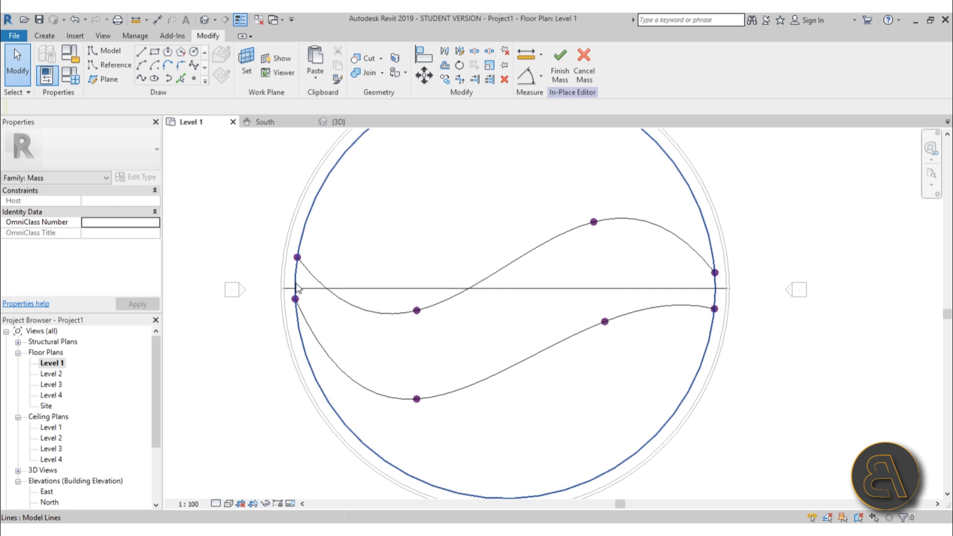
pyautogui.click(309, 289)
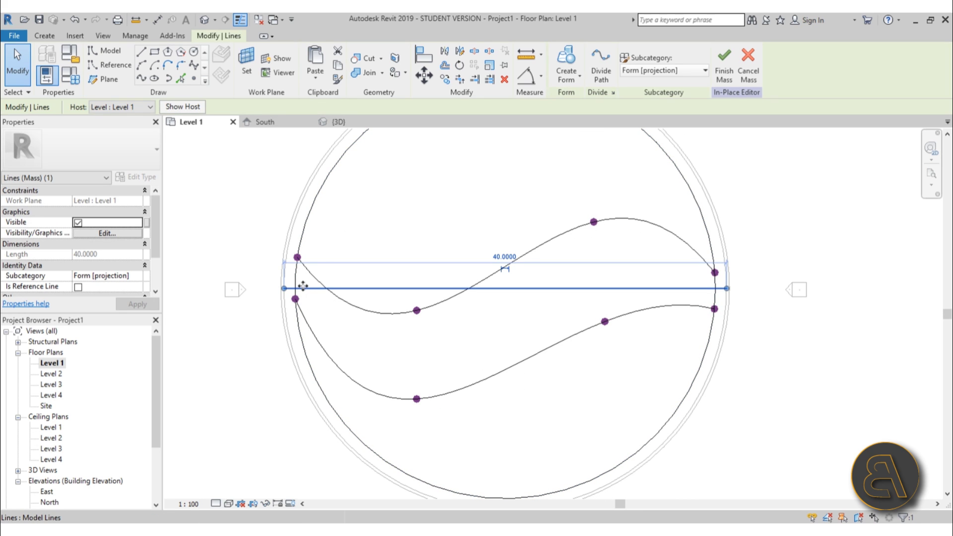
pyautogui.press('Delete')
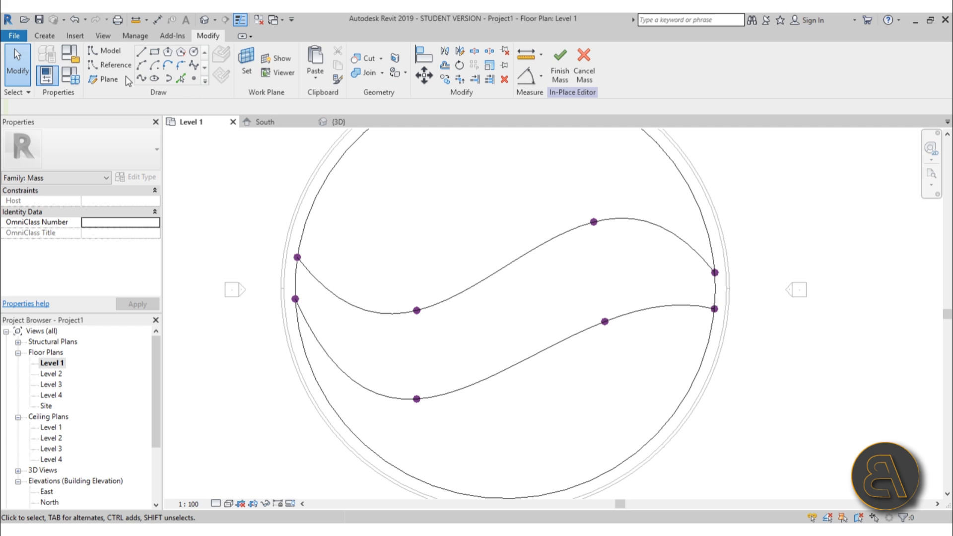
# - Split the inner circle at the left endpoints of both splines with Split Element
pyautogui.press('s')
pyautogui.press('l')
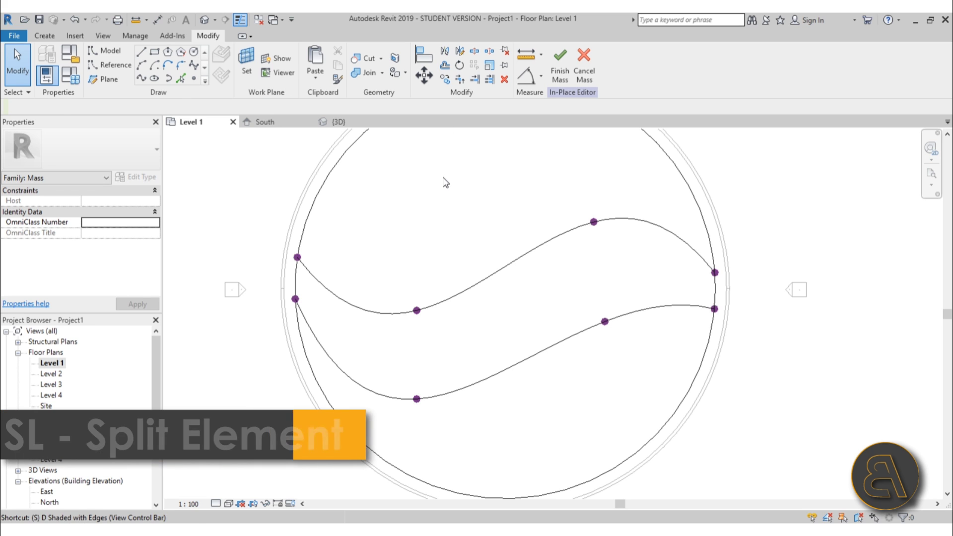
pyautogui.scroll(2, 297, 260)
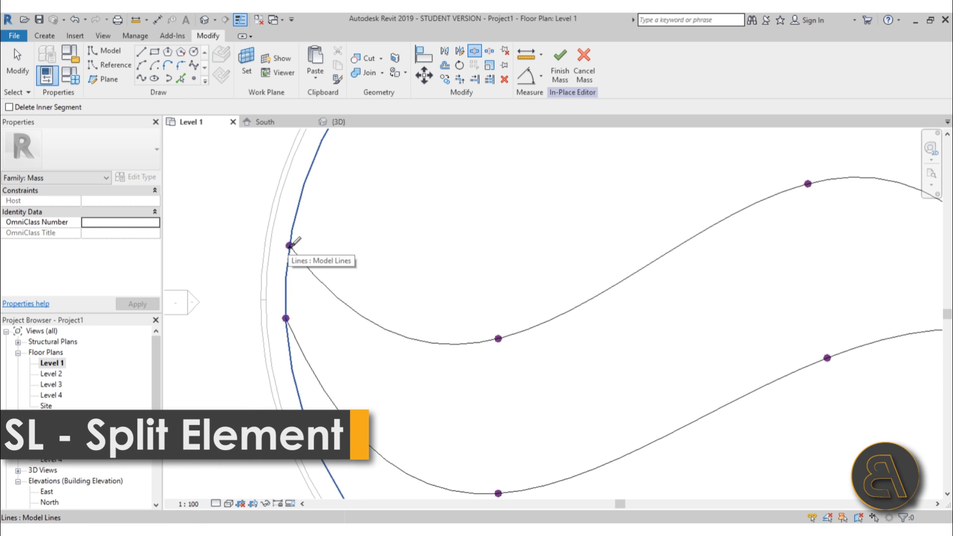
pyautogui.click(290, 246)
pyautogui.click(286, 318)
pyautogui.scroll(-1, 456, 331)
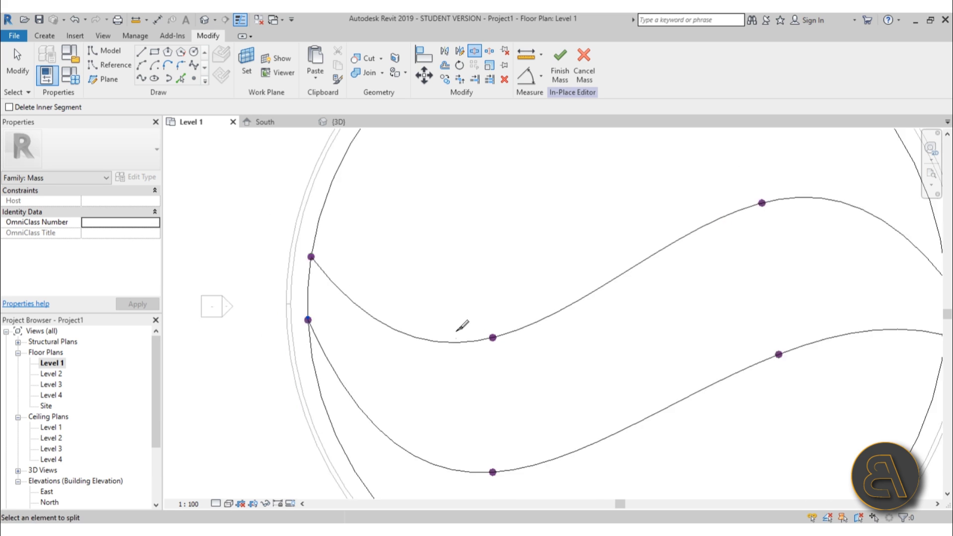
# - Split the inner circle at the right endpoints of both splines
pyautogui.scroll(-2, 455, 331)
pyautogui.moveTo(620, 329); pyautogui.dragTo(283, 283, button='middle')
pyautogui.scroll(5, 386, 271)
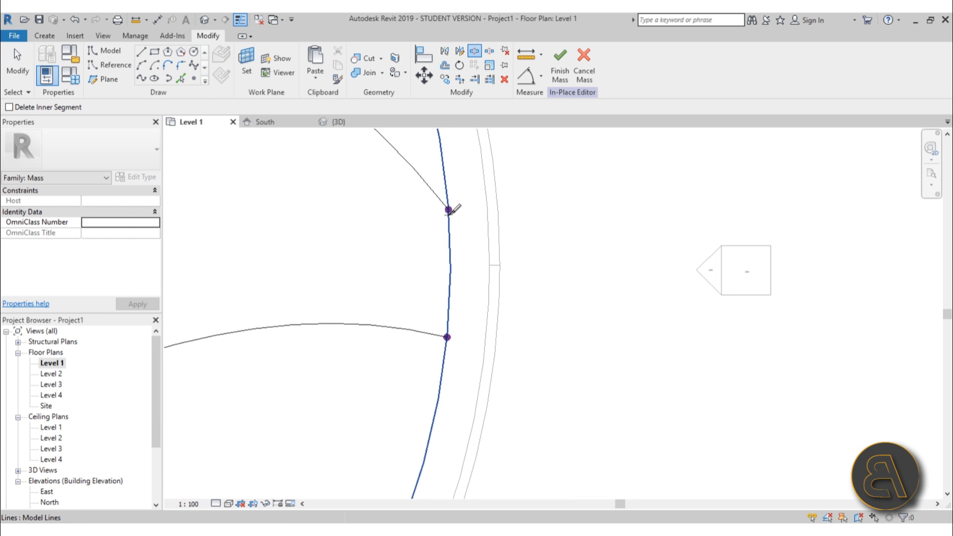
pyautogui.click(449, 210)
pyautogui.click(448, 337)
pyautogui.scroll(-3, 448, 336)
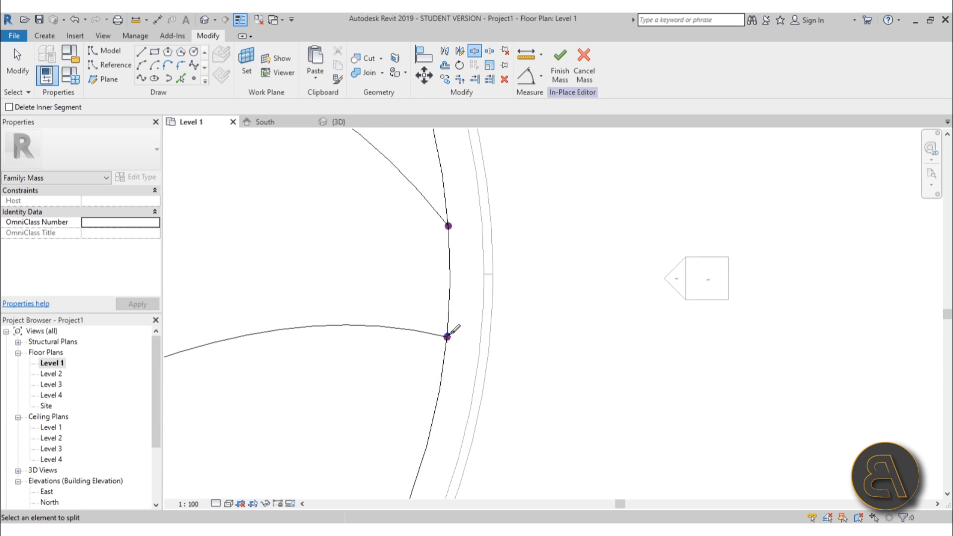
pyautogui.press('Escape')
# - Delete the short arc of the inner circle between the two splines' right endpoints
pyautogui.click(449, 304)
pyautogui.click(402, 256)
pyautogui.moveTo(364, 228); pyautogui.dragTo(392, 283)
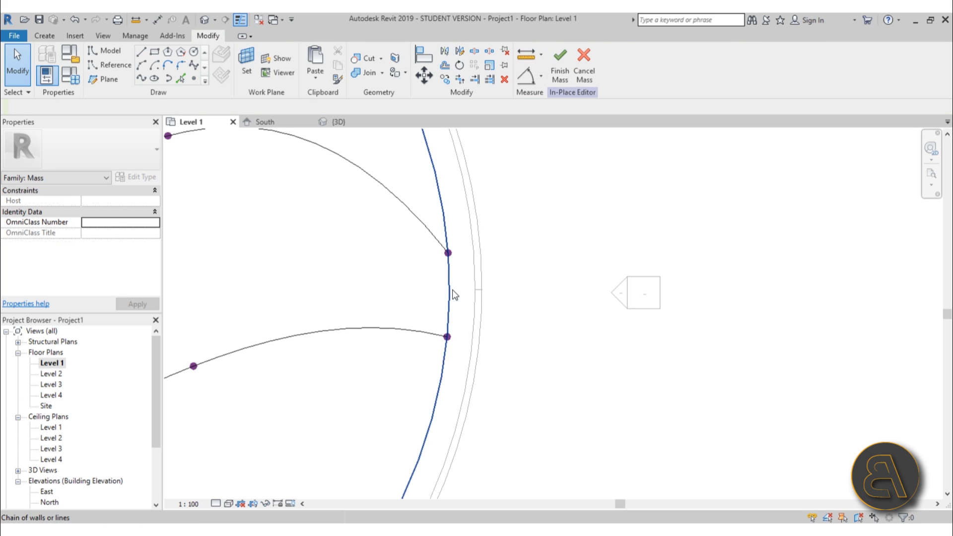
pyautogui.click(453, 294)
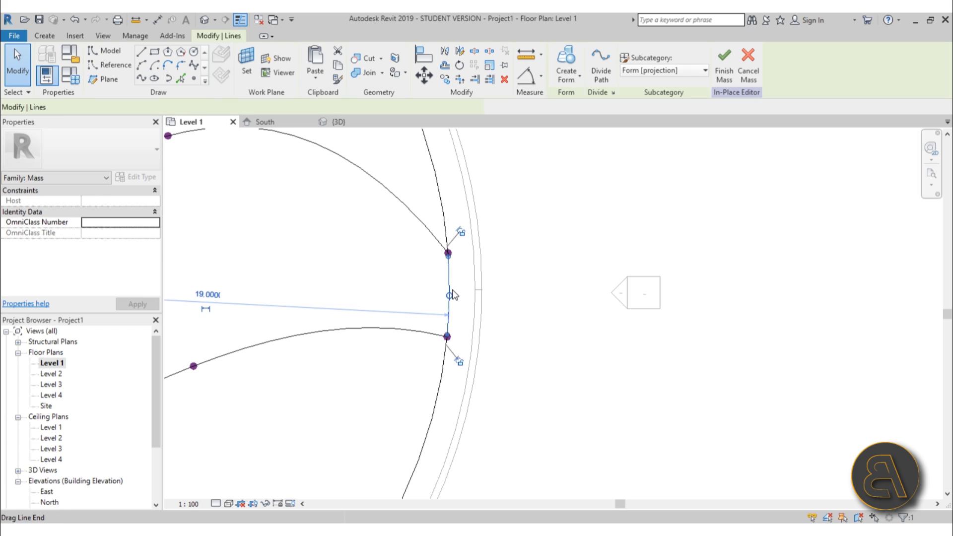
pyautogui.scroll(-2, 611, 330)
pyautogui.press('Delete')
pyautogui.scroll(-2, 612, 318)
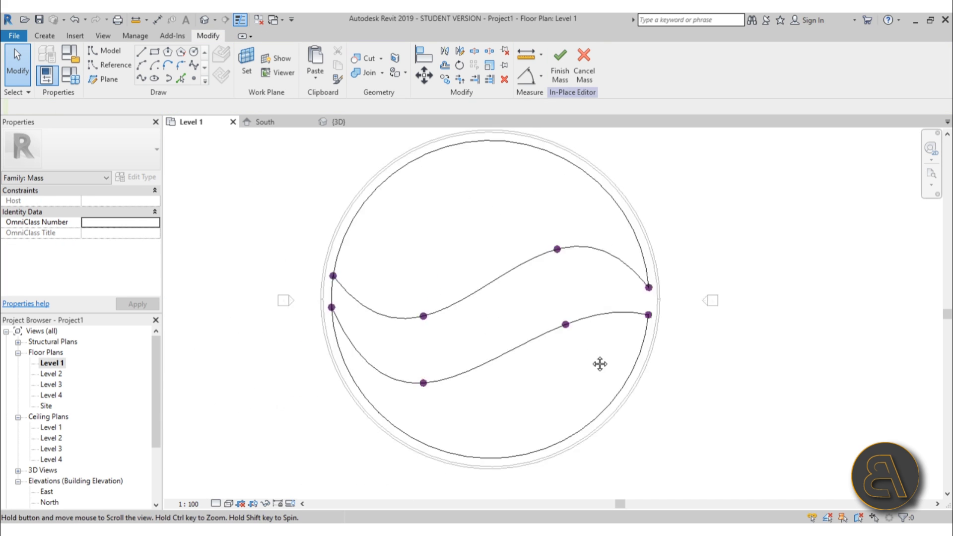
pyautogui.scroll(2, 295, 313)
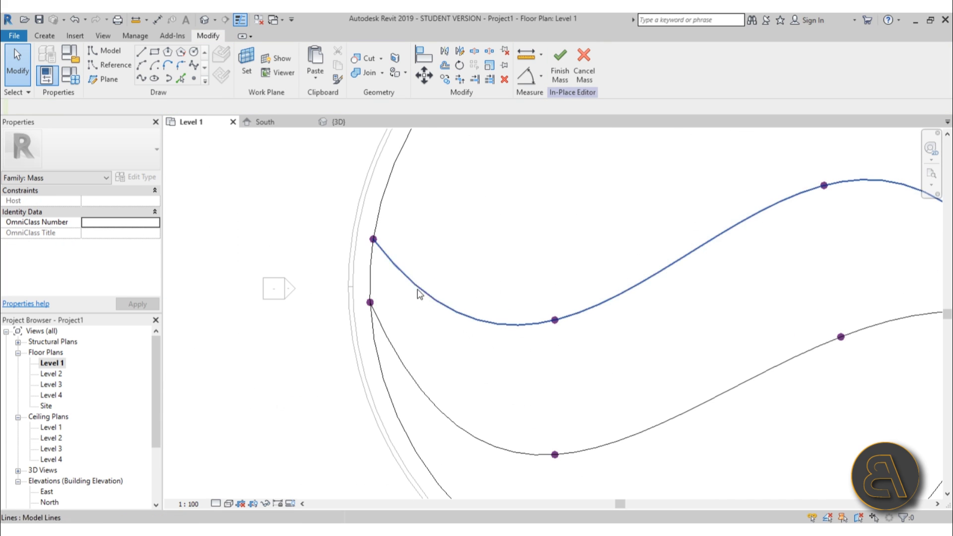
# - Delete the inner circle's short arc between the splines' left endpoints and move both left spline endpoints onto the ends of the remaining arcs
pyautogui.click(371, 281)
pyautogui.press('Delete')
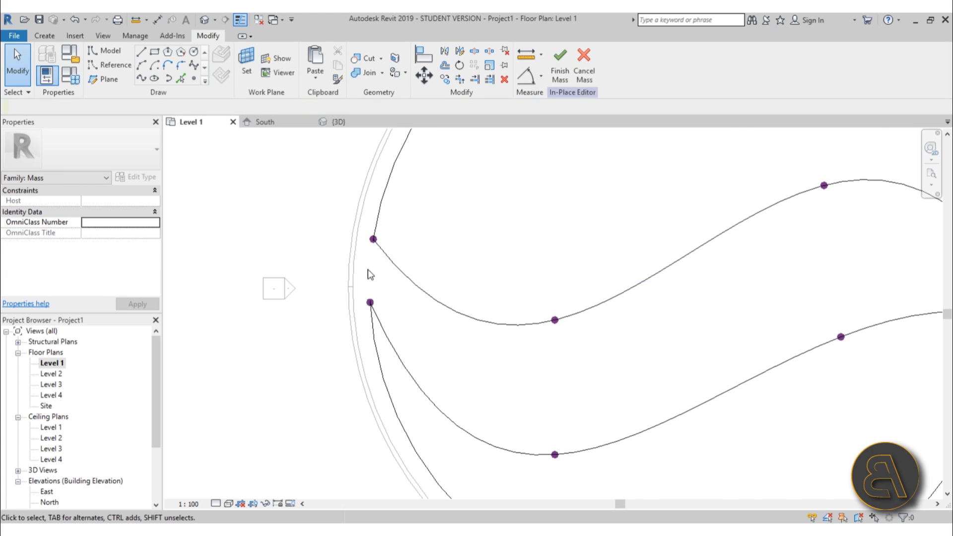
pyautogui.scroll(4, 368, 276)
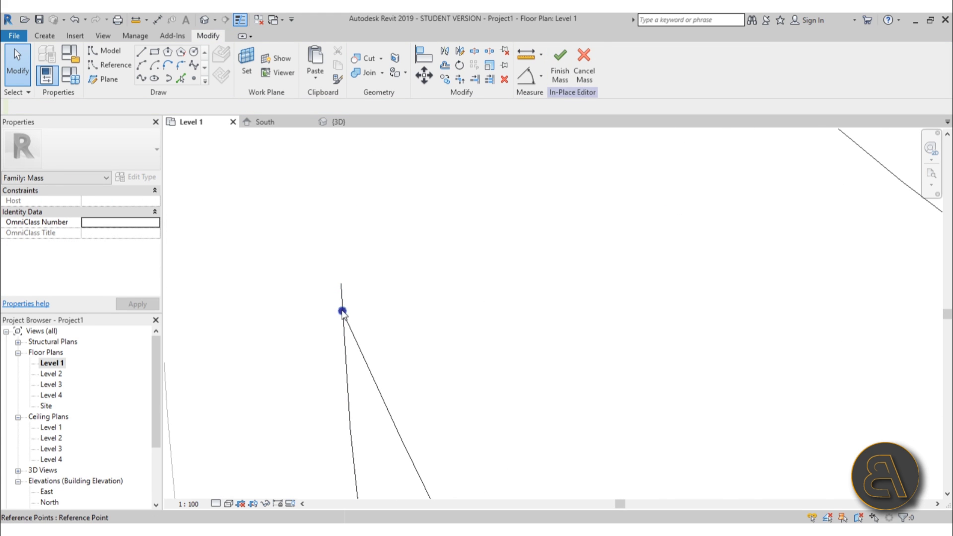
pyautogui.moveTo(342, 311); pyautogui.dragTo(342, 283)
pyautogui.scroll(-4, 435, 300)
pyautogui.moveTo(445, 280); pyautogui.dragTo(405, 422, button='middle')
pyautogui.scroll(3, 366, 300)
pyautogui.scroll(2, 364, 393)
pyautogui.moveTo(337, 323); pyautogui.dragTo(331, 358)
pyautogui.scroll(-7, 224, 334)
# - Move the lower spline's right endpoint onto the end of the lower circle arc
pyautogui.moveTo(673, 340); pyautogui.dragTo(402, 270, button='middle')
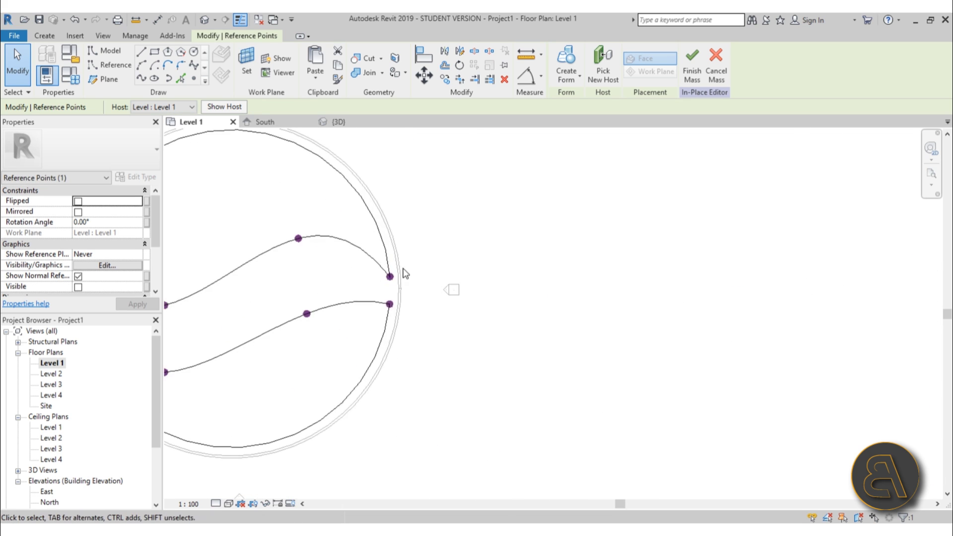
pyautogui.scroll(8, 392, 276)
pyautogui.moveTo(362, 286); pyautogui.dragTo(375, 317)
pyautogui.scroll(-5, 415, 249)
pyautogui.scroll(5, 413, 337)
pyautogui.scroll(-6, 448, 293)
pyautogui.scroll(-4, 353, 338)
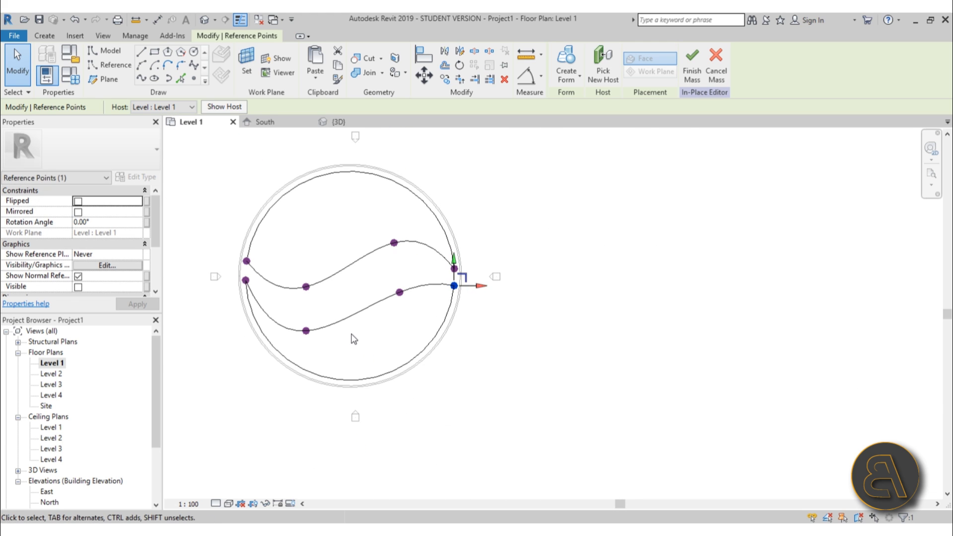
pyautogui.scroll(1, 354, 333)
pyautogui.press('Escape')
pyautogui.scroll(-3, 366, 302)
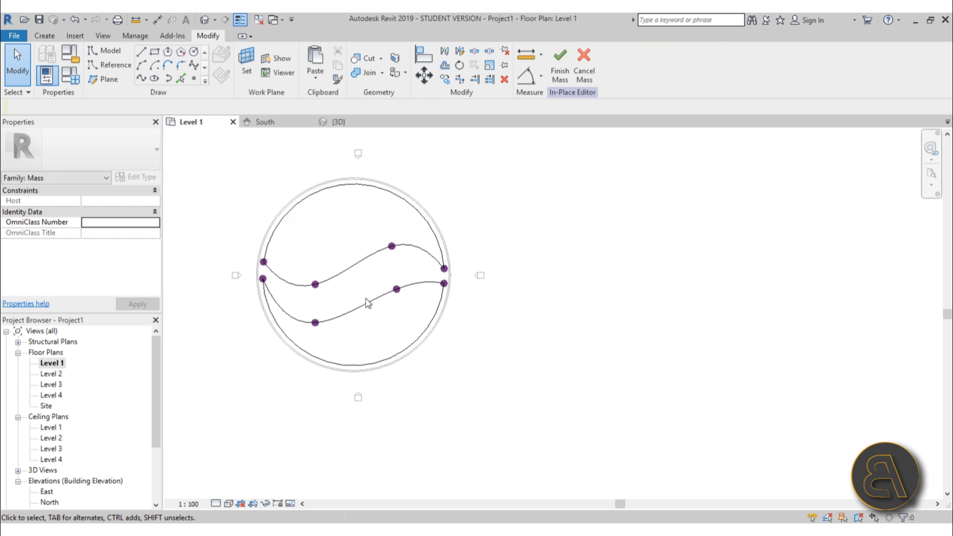
# - Copy the complete profile of arcs, splines and points and paste it aligned to Level 2 and Level 4, working in the 3D view
pyautogui.moveTo(230, 164); pyautogui.dragTo(508, 405)
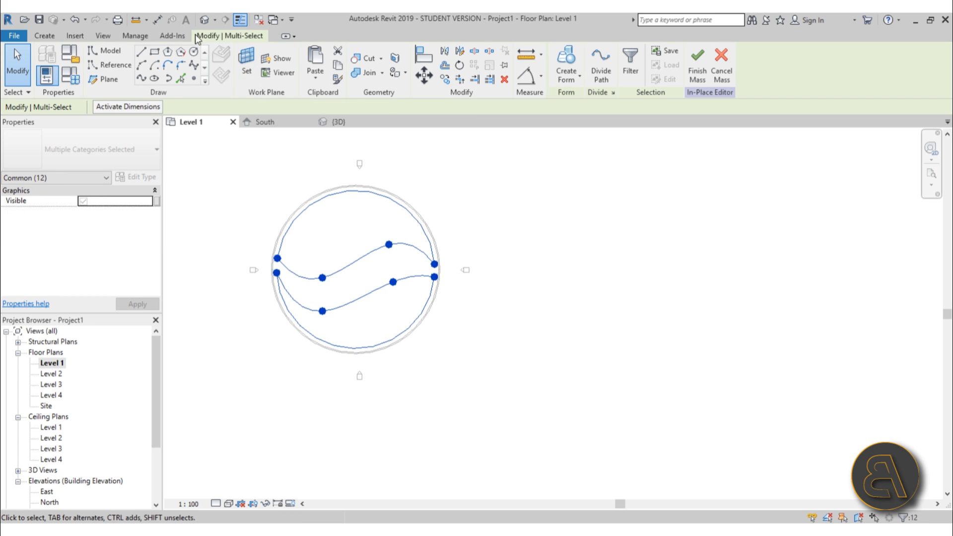
pyautogui.click(205, 22)
pyautogui.moveTo(417, 288); pyautogui.dragTo(453, 285, button='middle')
pyautogui.moveTo(283, 263); pyautogui.dragTo(504, 407)
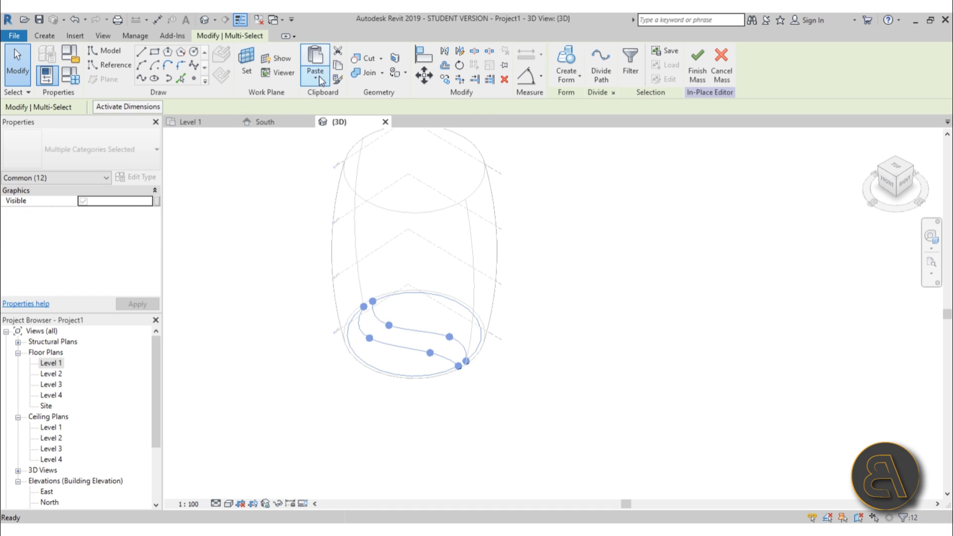
pyautogui.click(315, 78)
pyautogui.click(298, 121)
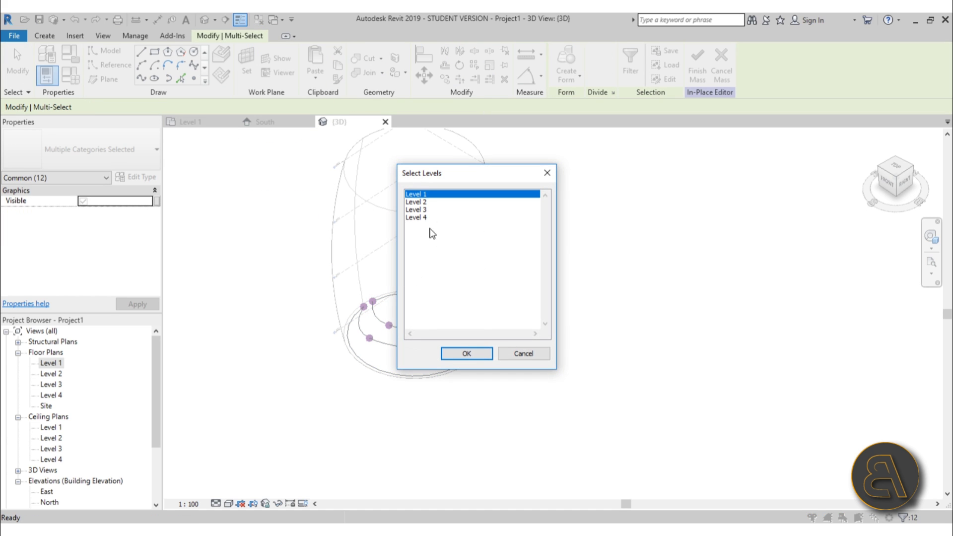
pyautogui.click(417, 202)
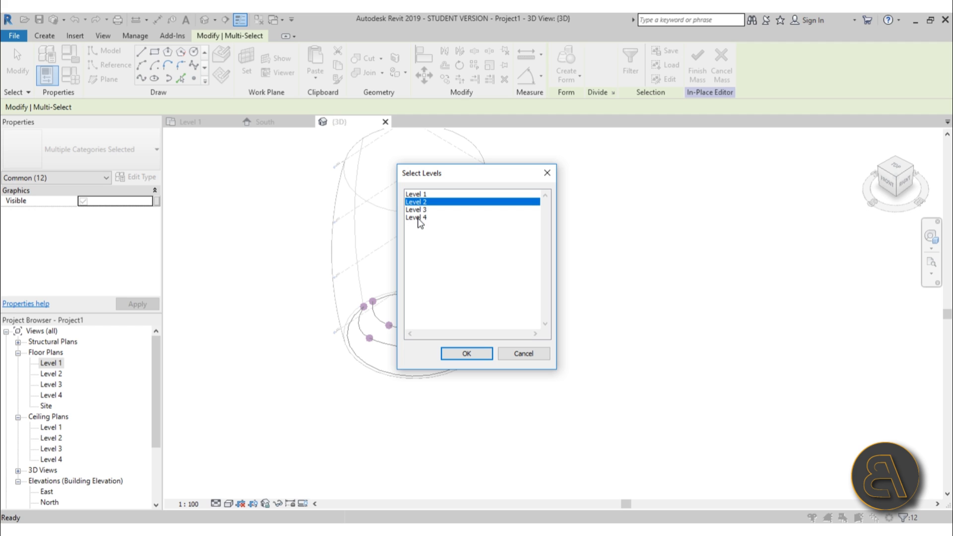
pyautogui.click(467, 353)
pyautogui.click(547, 404)
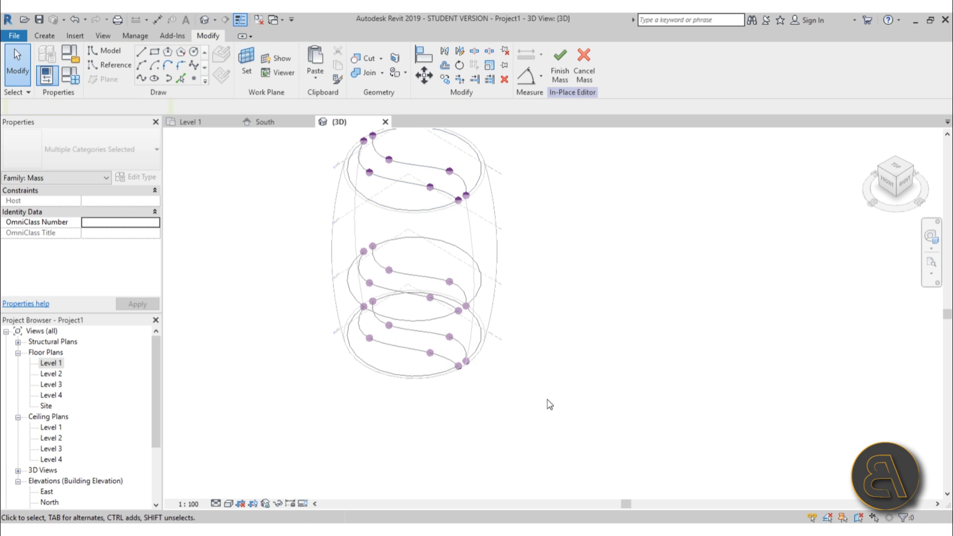
# - Select the profile copy on Level 2 in 3D, open the Level 2 floor plan and clear the selection there
pyautogui.keyDown('shift'); pyautogui.moveTo(546, 404); pyautogui.dragTo(522, 288, button='middle'); pyautogui.keyUp('shift')
pyautogui.scroll(4, 432, 288)
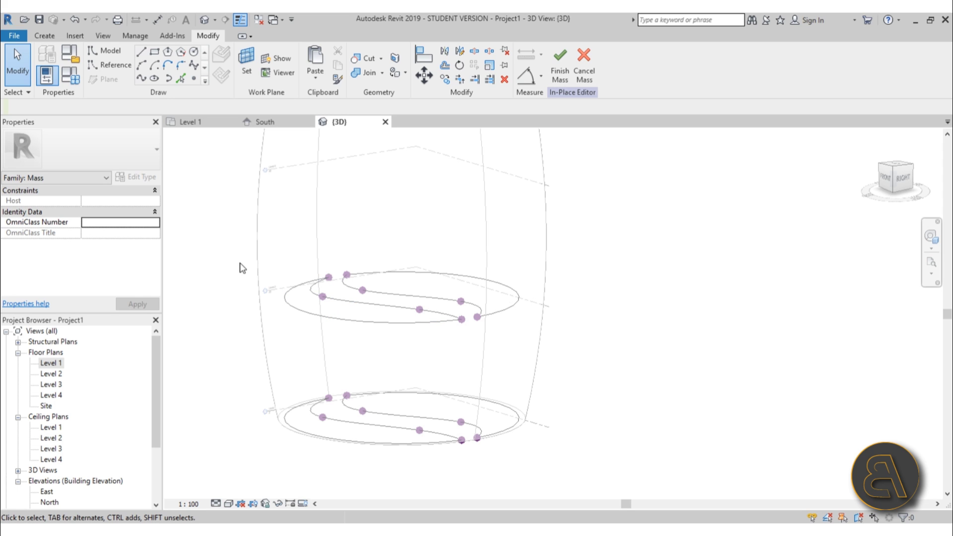
pyautogui.moveTo(223, 246); pyautogui.dragTo(657, 377)
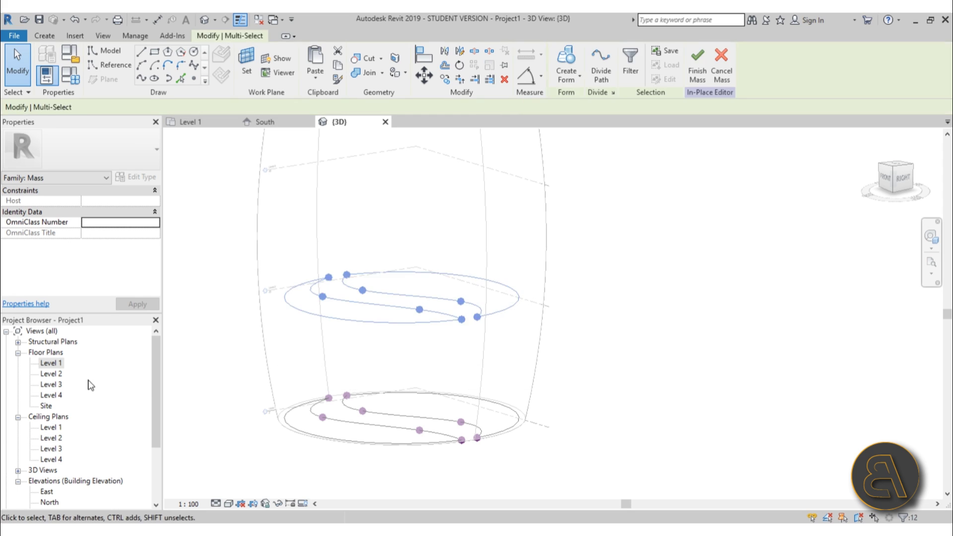
pyautogui.doubleClick(55, 375)
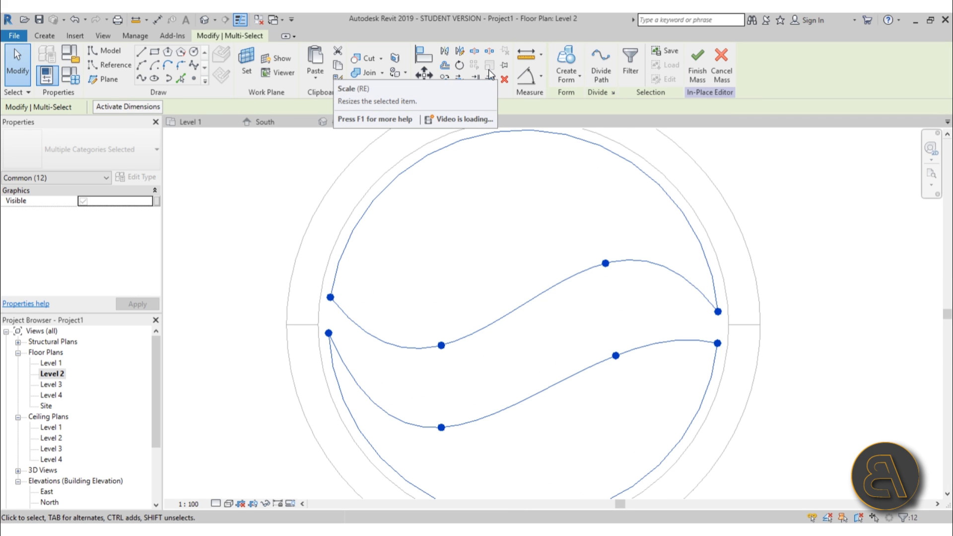
pyautogui.moveTo(514, 302); pyautogui.dragTo(453, 293, button='middle')
pyautogui.scroll(-1, 451, 292)
pyautogui.moveTo(458, 328); pyautogui.dragTo(446, 327, button='middle')
pyautogui.moveTo(410, 242); pyautogui.dragTo(353, 226, button='middle')
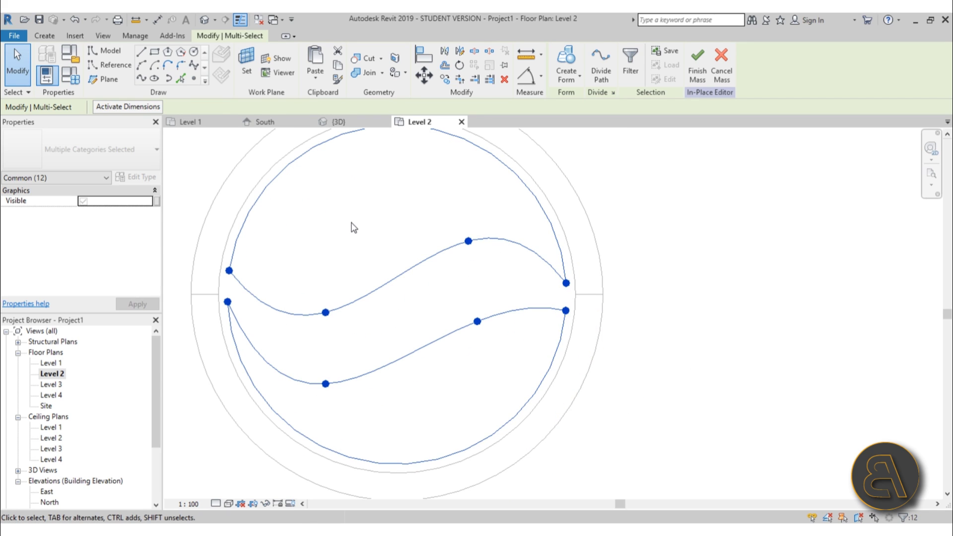
pyautogui.click(353, 226)
pyautogui.scroll(-1, 395, 238)
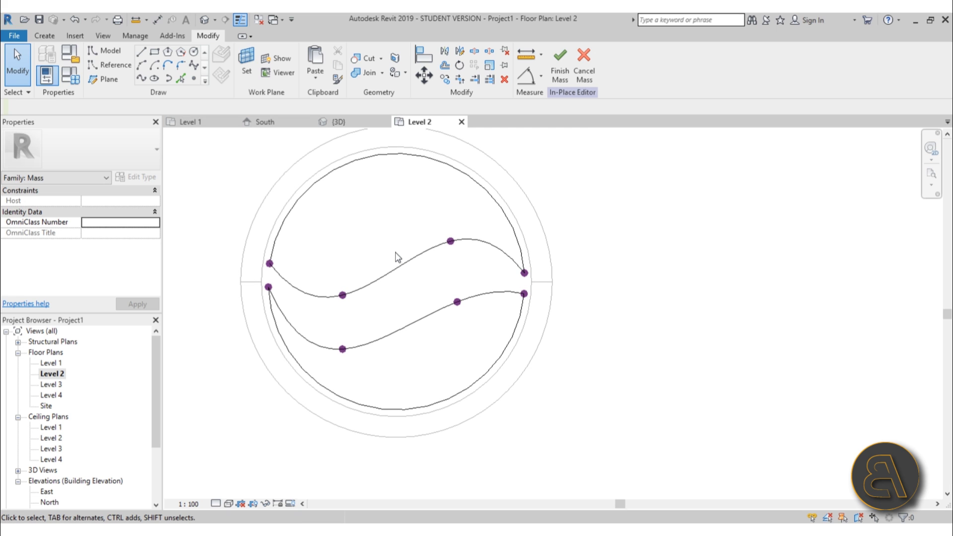
# - Draw a vertical model line on Level 2 from the top to the bottom of the pasted circle
pyautogui.click(141, 56)
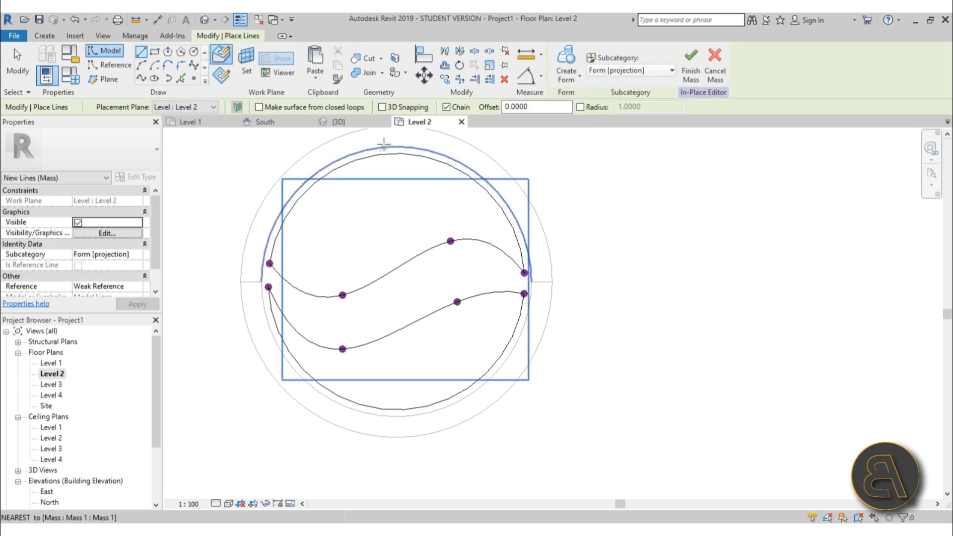
pyautogui.click(402, 153)
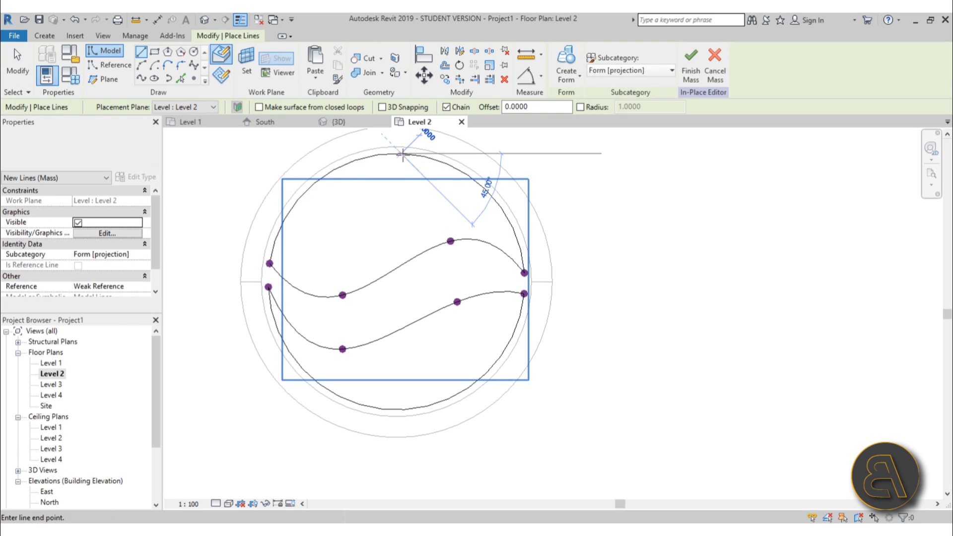
pyautogui.click(402, 409)
pyautogui.press('Escape')
pyautogui.press('Escape')
pyautogui.scroll(1, 397, 284)
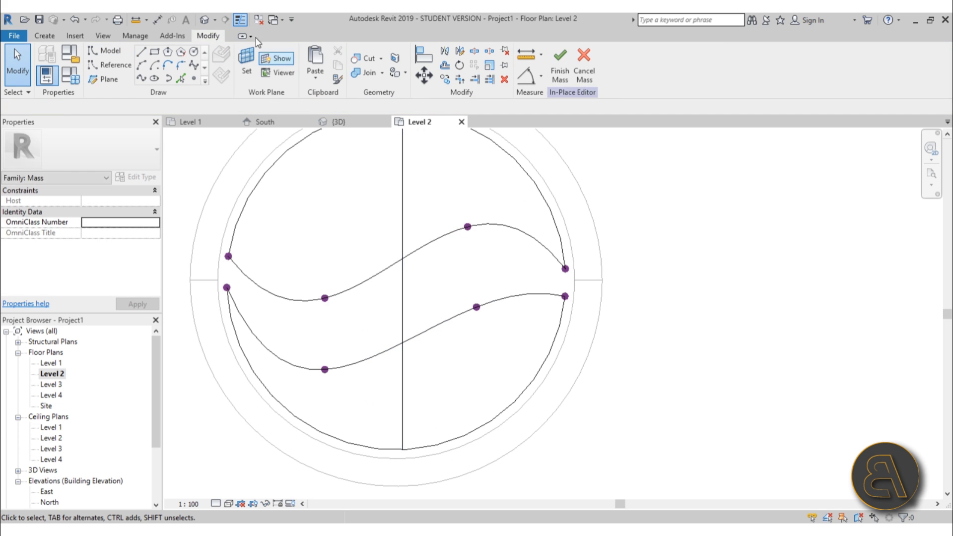
# - Draw a circle about 21.2 m in radius on Level 2, centred on the midpoint of the vertical line
pyautogui.click(194, 51)
pyautogui.click(402, 281)
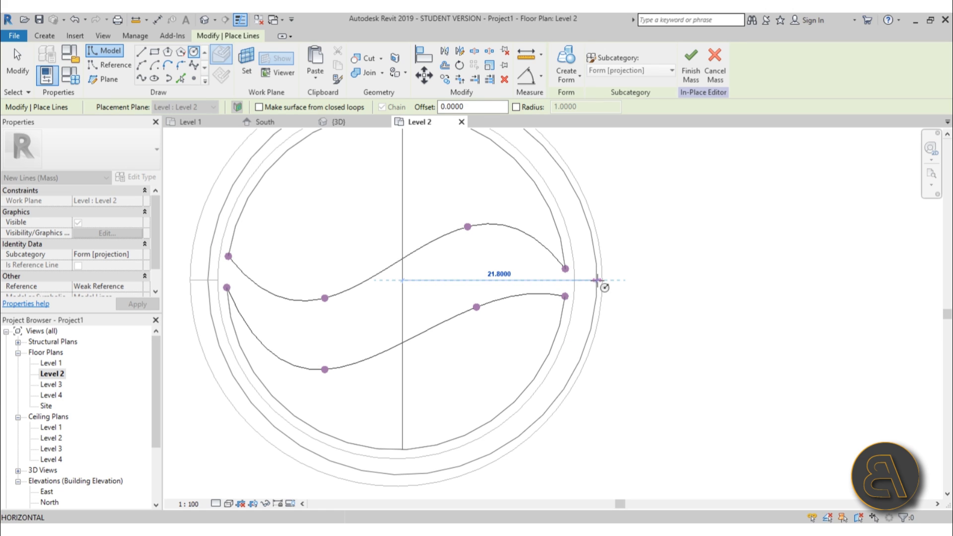
pyautogui.click(592, 280)
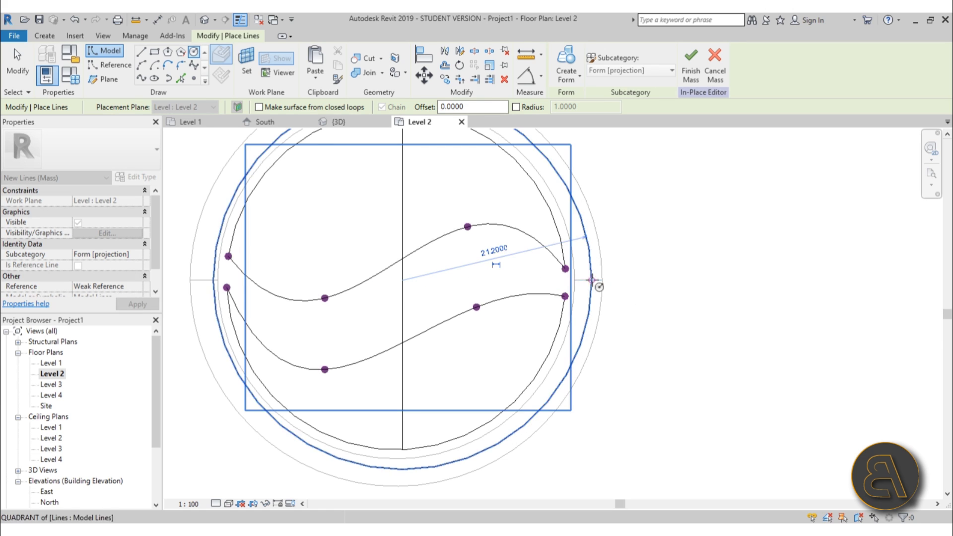
pyautogui.press('Escape')
pyautogui.press('Escape')
pyautogui.scroll(-2, 496, 283)
pyautogui.scroll(1, 332, 281)
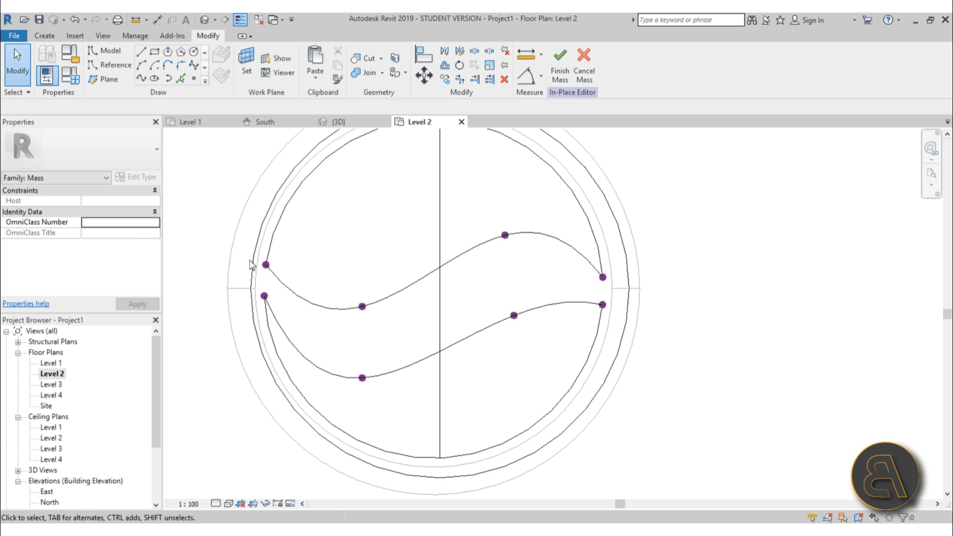
pyautogui.click(142, 65)
pyautogui.scroll(1, 263, 263)
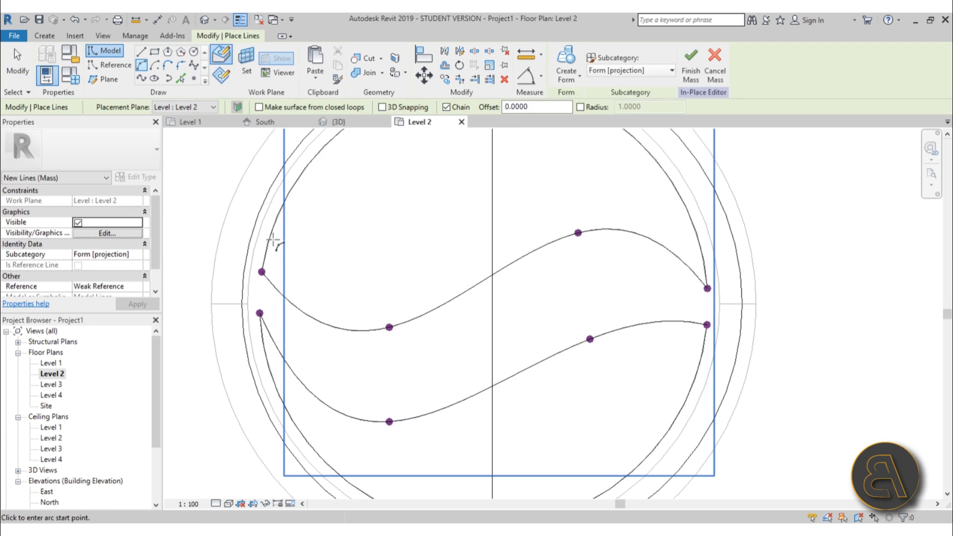
pyautogui.click(268, 194)
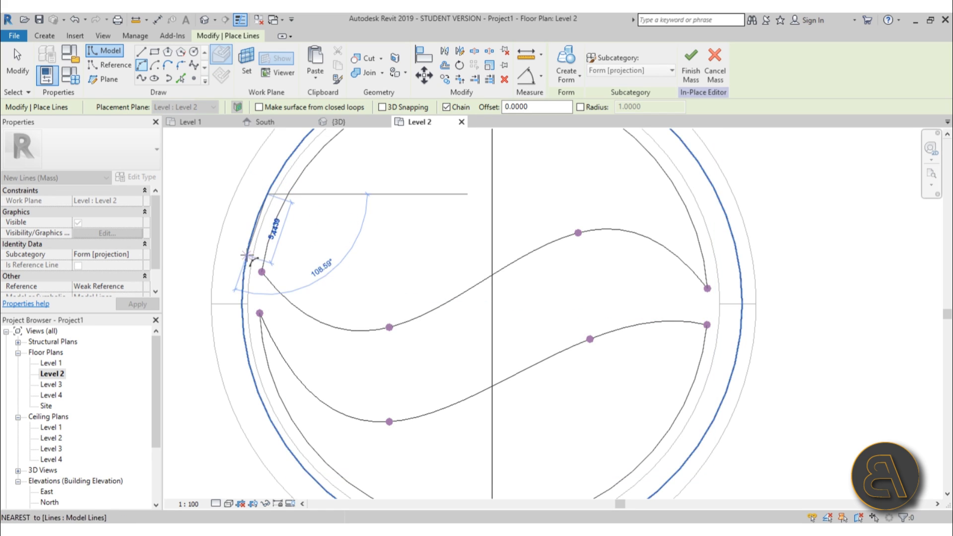
# - Draw a four-point S-shaped spline on the Level 2 work plane across the larger circle, slightly above the pasted upper spline
pyautogui.click(142, 78)
pyautogui.click(219, 79)
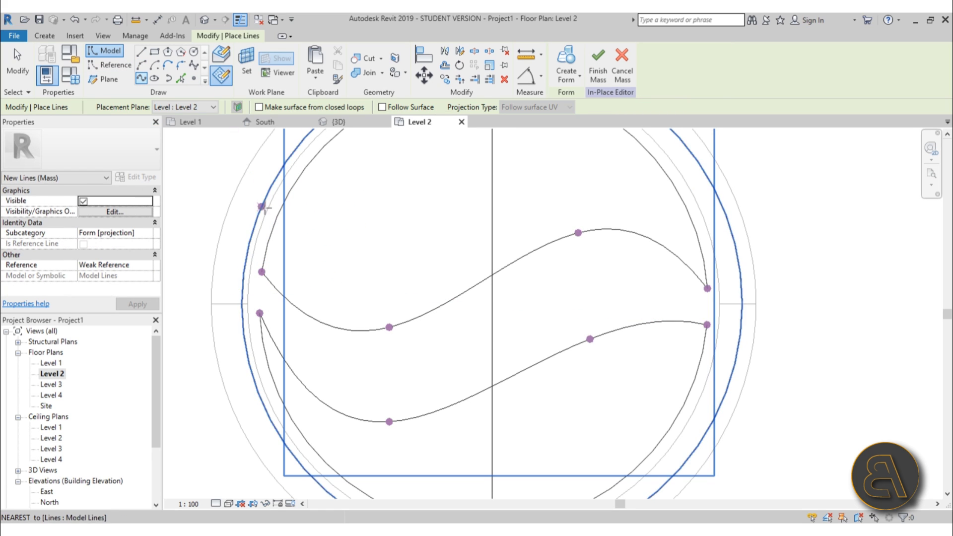
pyautogui.click(261, 207)
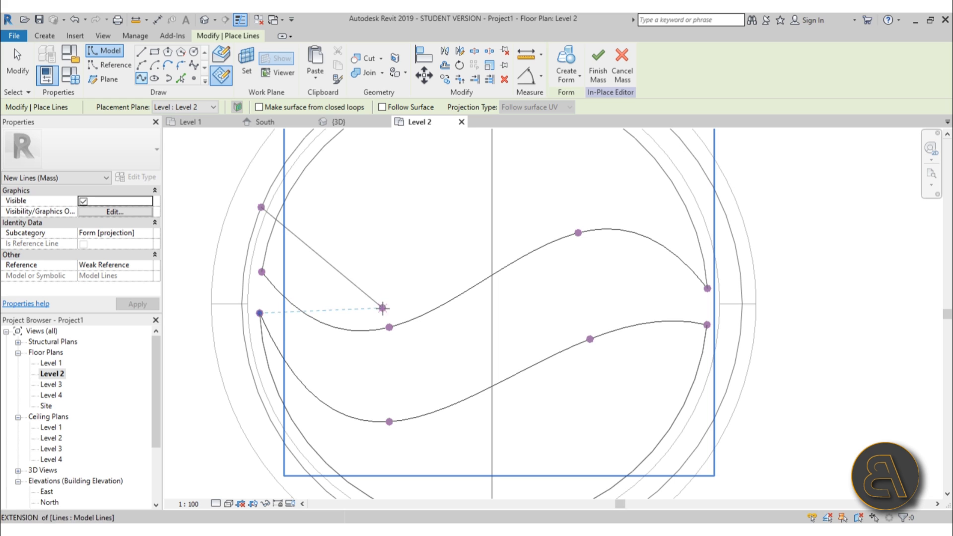
pyautogui.click(383, 308)
pyautogui.click(571, 212)
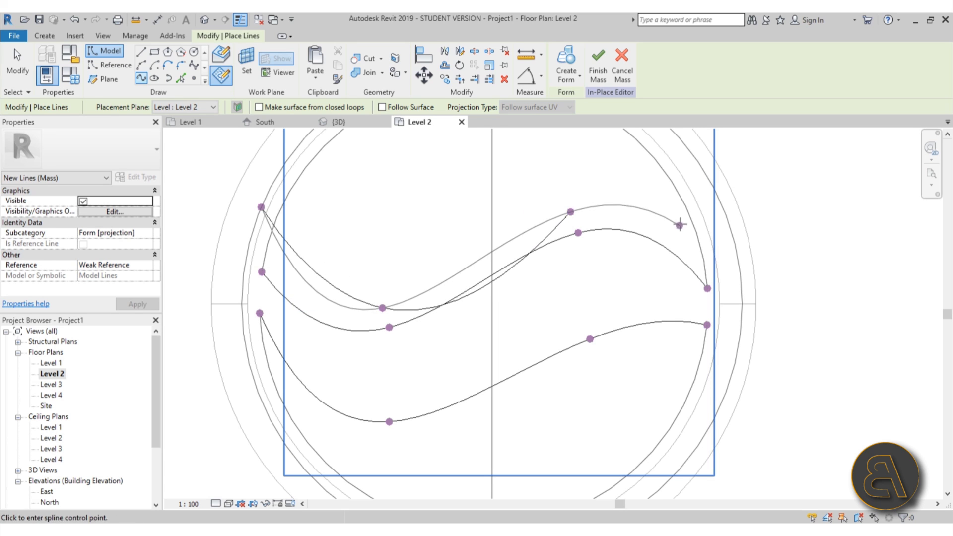
pyautogui.click(733, 234)
pyautogui.press('Escape')
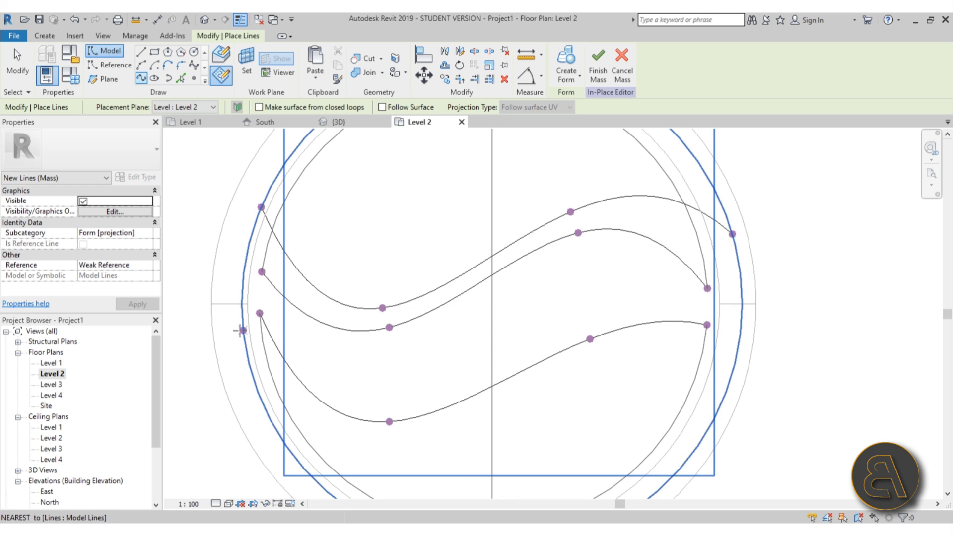
# - Draw a second four-point S-shaped spline across the larger circle, slightly below the pasted lower spline
pyautogui.click(249, 362)
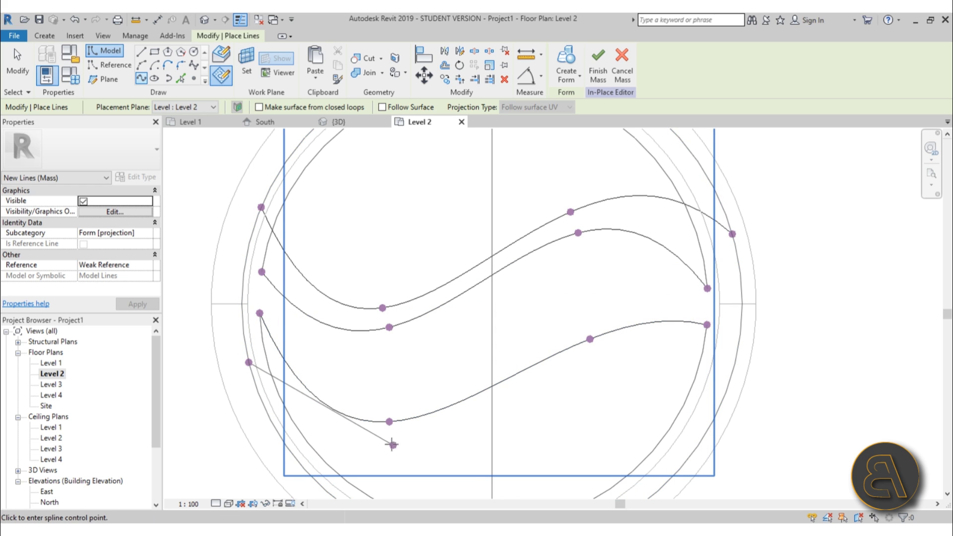
pyautogui.click(593, 349)
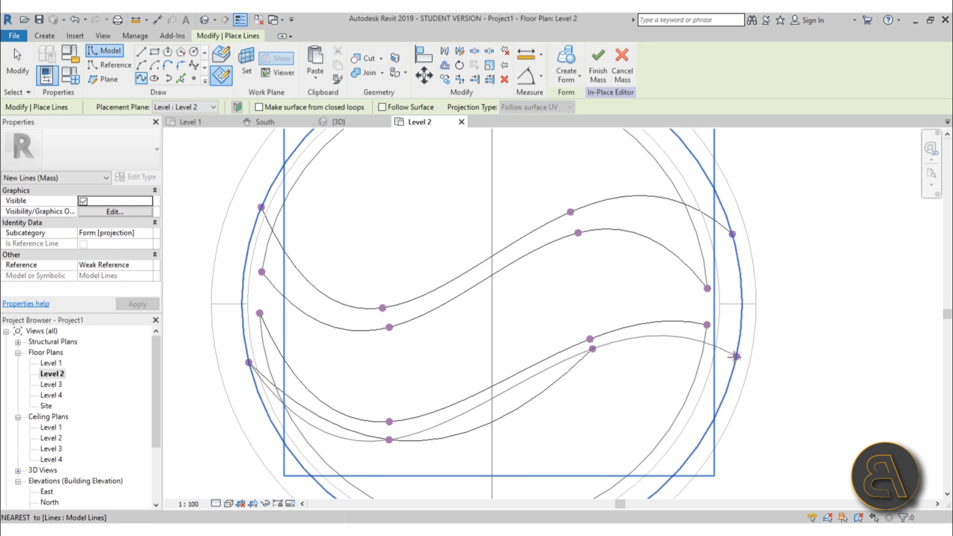
pyautogui.click(734, 361)
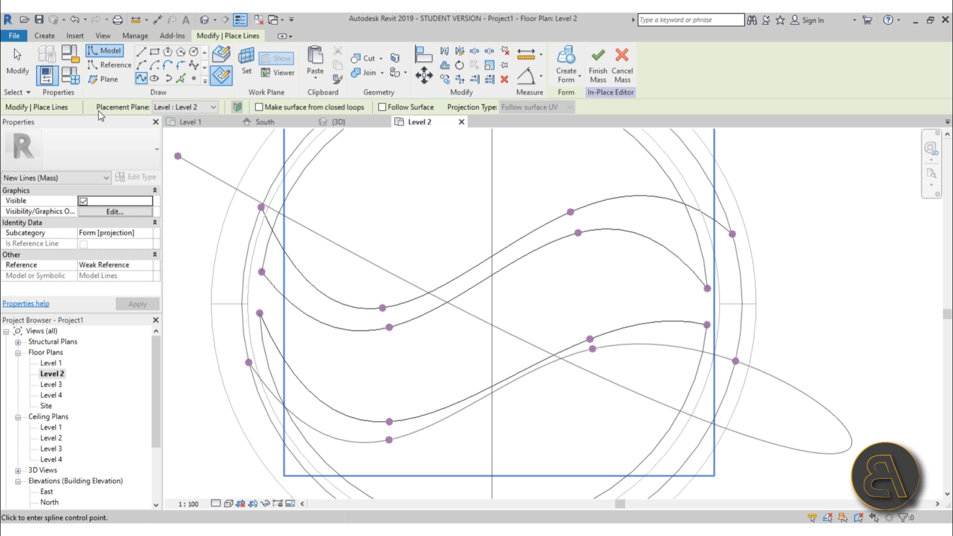
pyautogui.click(16, 68)
# - Delete the two splines and two arcs of the pasted profile on Level 2, keeping the larger circle and its new splines
pyautogui.scroll(-2, 474, 239)
pyautogui.moveTo(483, 258); pyautogui.dragTo(429, 219, button='middle')
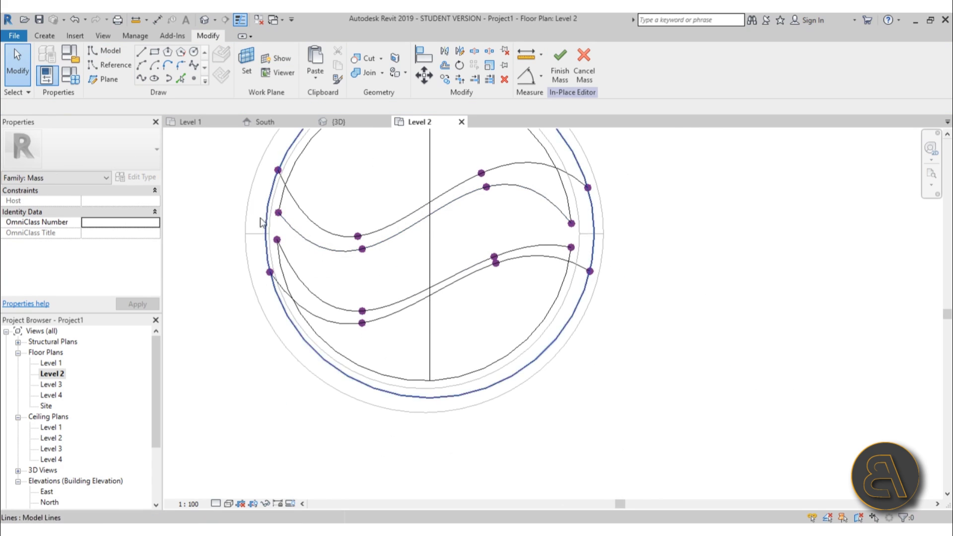
pyautogui.moveTo(287, 242); pyautogui.dragTo(300, 283, button='middle')
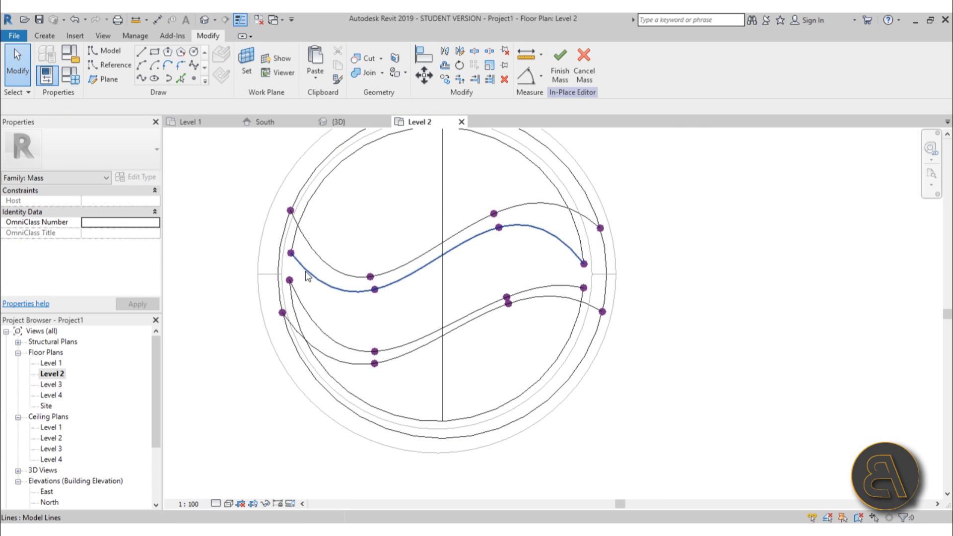
pyautogui.click(305, 272)
pyautogui.press('Delete')
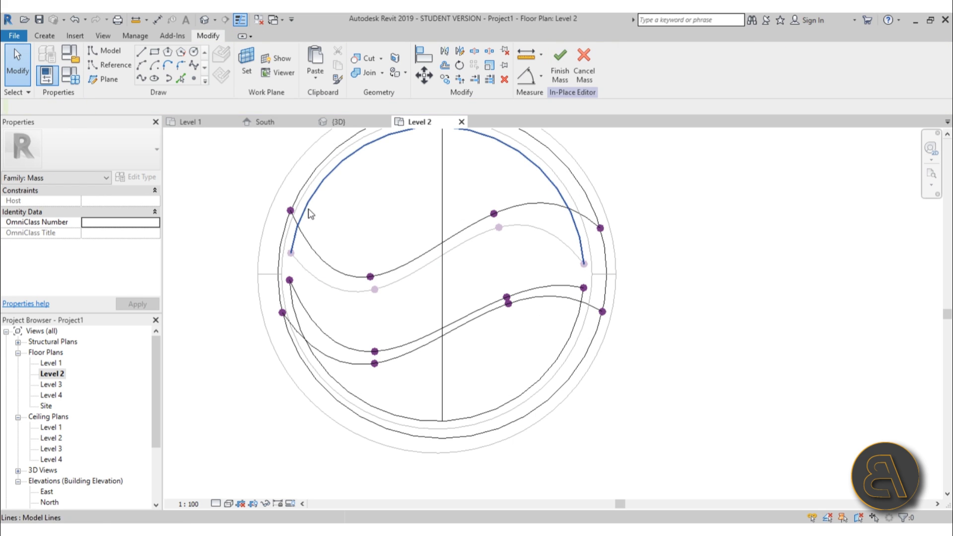
pyautogui.click(307, 209)
pyautogui.press('Delete')
pyautogui.click(299, 302)
pyautogui.press('Delete')
pyautogui.click(292, 308)
pyautogui.press('Delete')
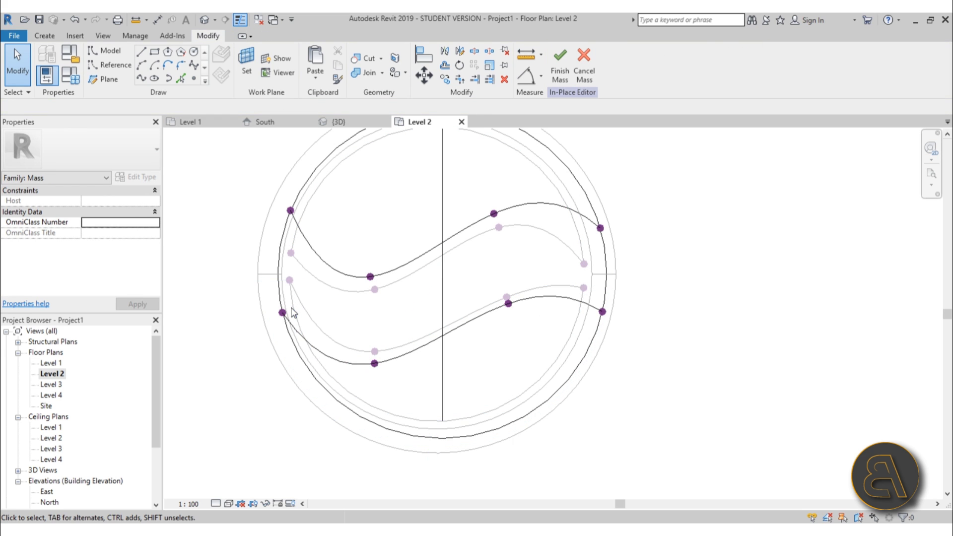
pyautogui.scroll(2, 280, 310)
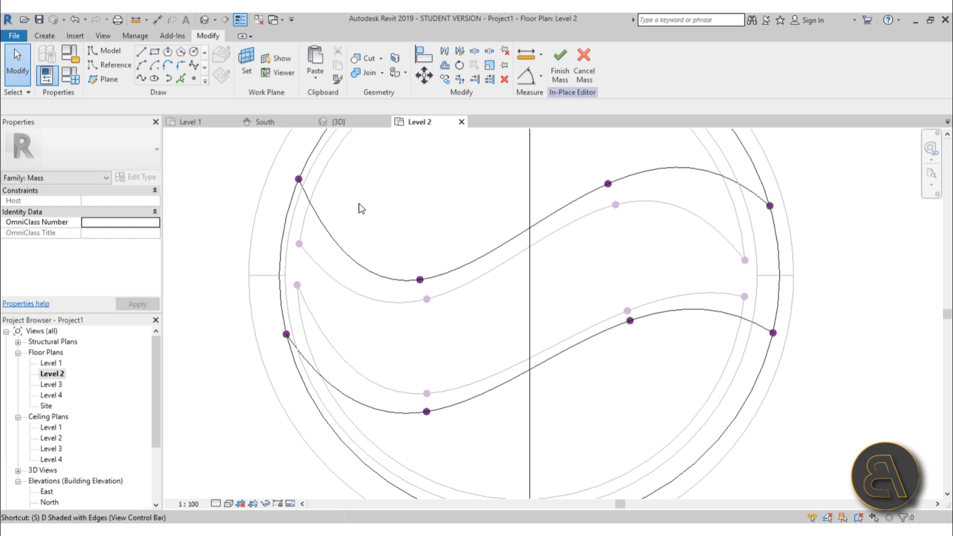
# - Split the larger Level 2 circle at the four spline endpoints
pyautogui.press('s')
pyautogui.press('l')
pyautogui.scroll(3, 303, 180)
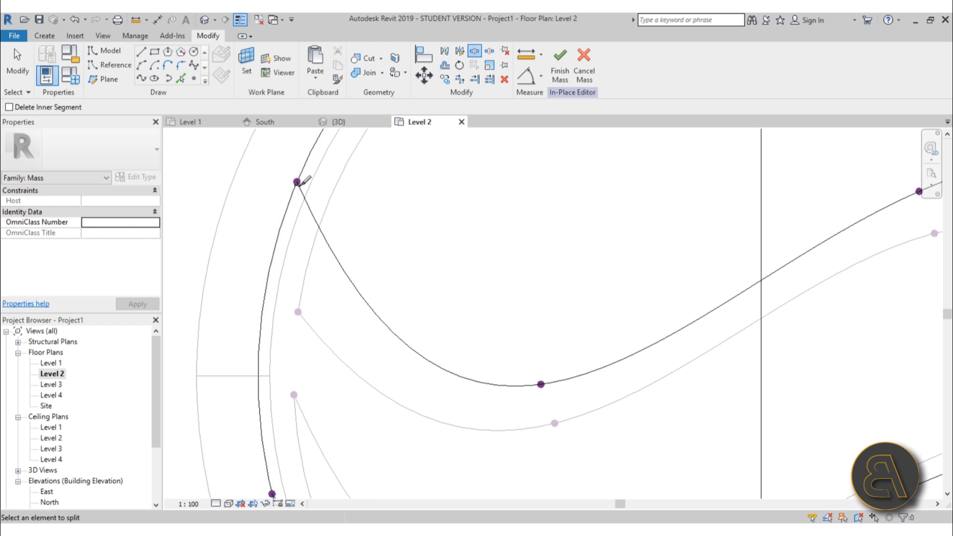
pyautogui.scroll(-4, 299, 185)
pyautogui.moveTo(332, 257); pyautogui.dragTo(350, 177, button='middle')
pyautogui.scroll(-3, 553, 251)
pyautogui.moveTo(554, 252); pyautogui.dragTo(233, 268, button='middle')
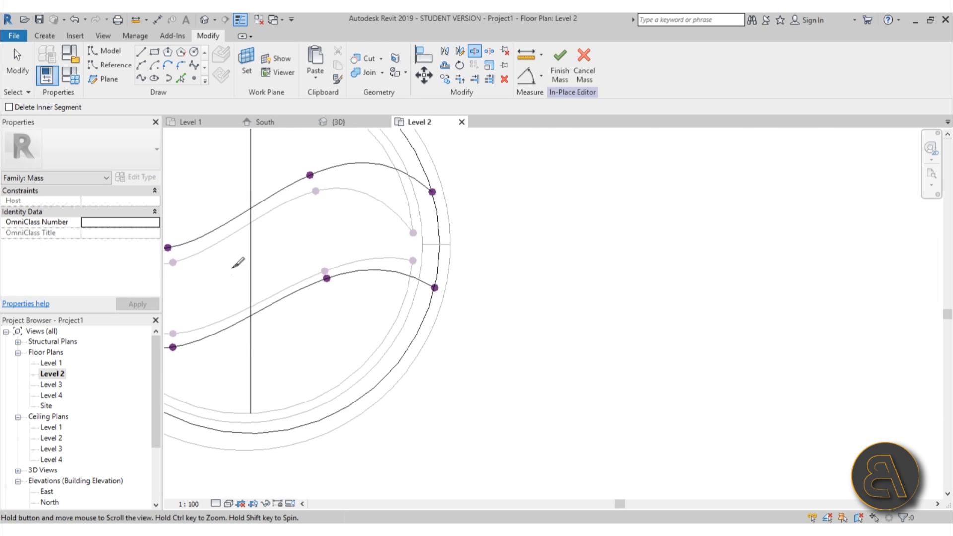
pyautogui.scroll(3, 407, 222)
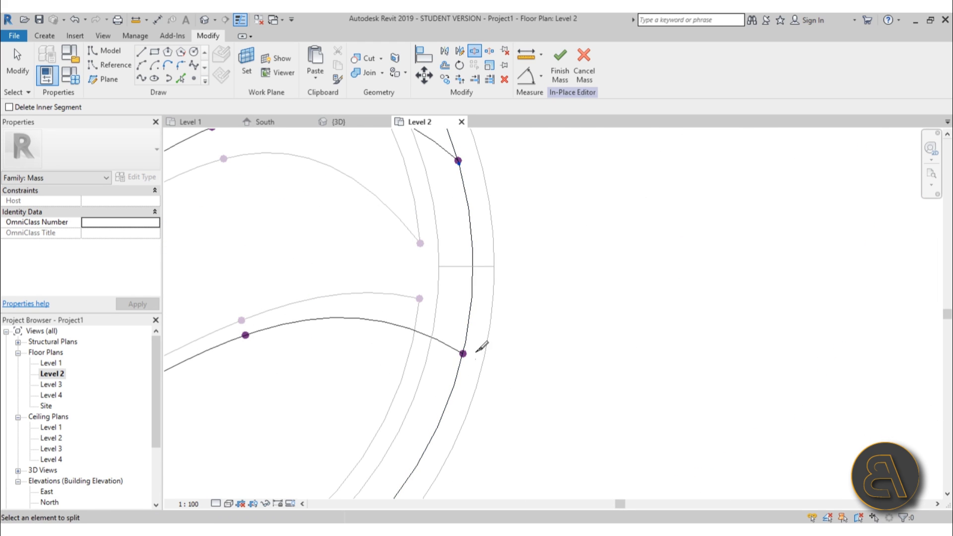
pyautogui.scroll(-4, 634, 272)
pyautogui.press('Escape')
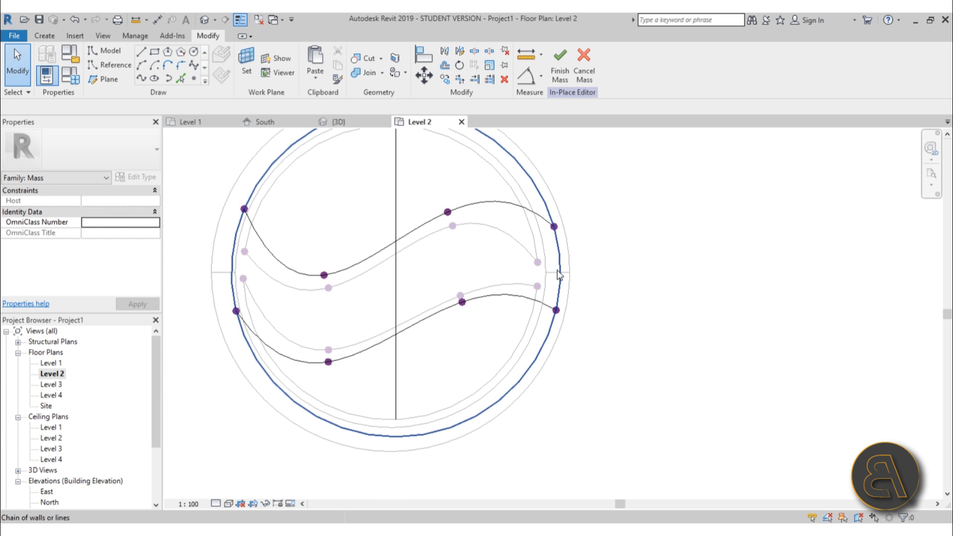
# - Delete the two short arcs between the spline ends on either side of the Level 2 circle
pyautogui.click(560, 275)
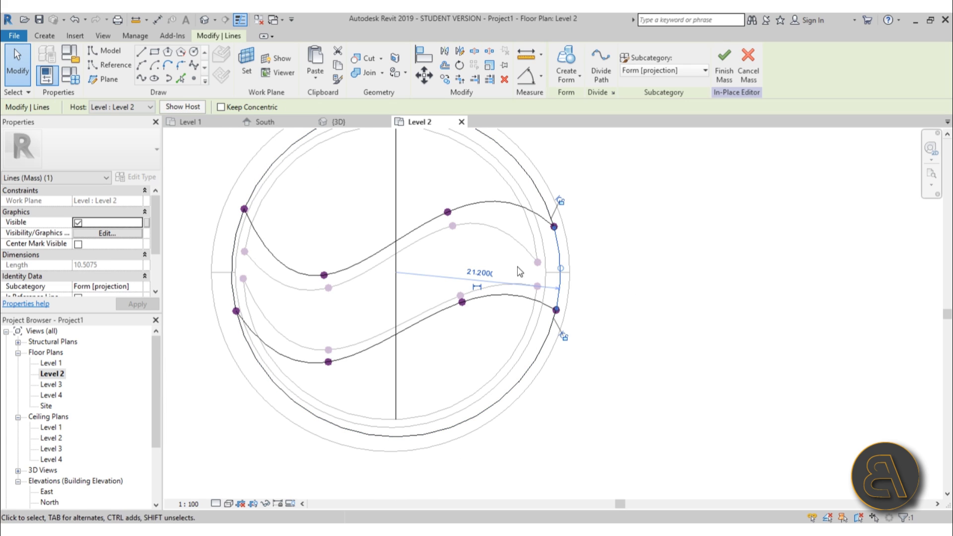
pyautogui.click(258, 268)
pyautogui.scroll(2, 235, 251)
pyautogui.press('Tab')
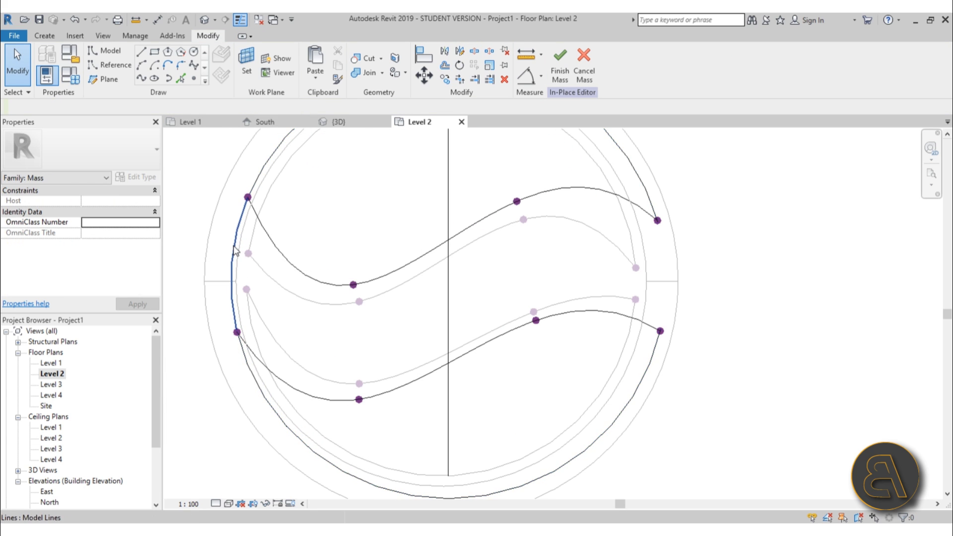
pyautogui.click(235, 251)
pyautogui.press('Escape')
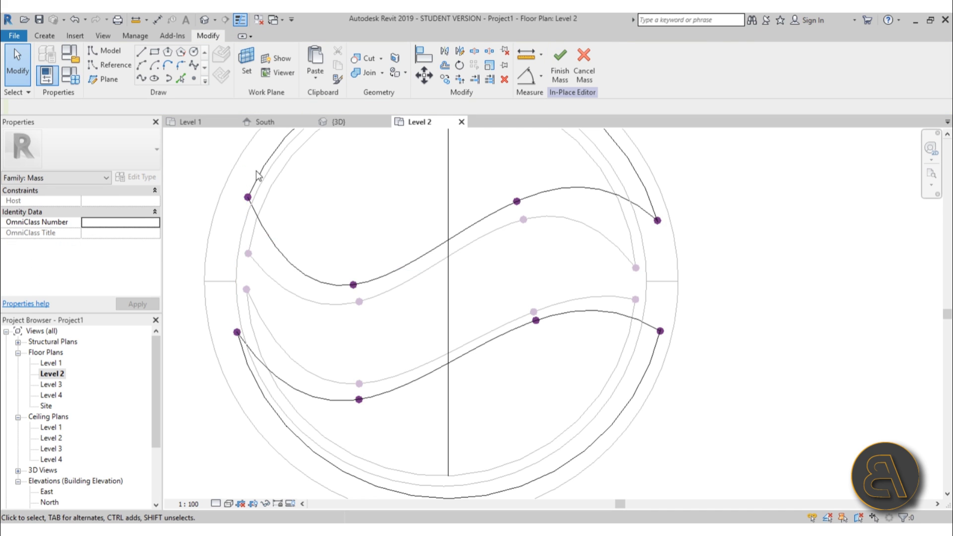
# - Snap the left end points of both Level 2 splines onto the ends of their adjoining arcs
pyautogui.scroll(5, 240, 234)
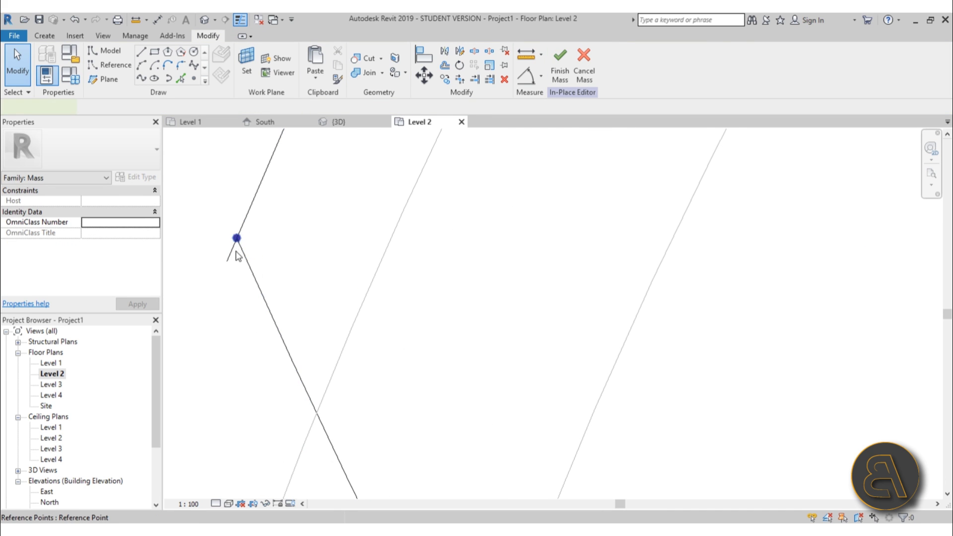
pyautogui.click(237, 251)
pyautogui.scroll(-4, 389, 194)
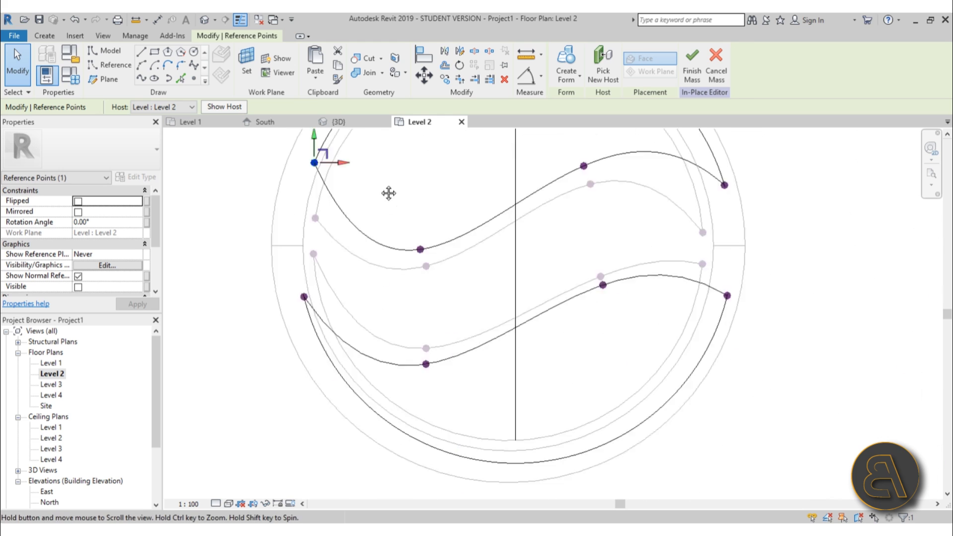
pyautogui.scroll(8, 341, 294)
pyautogui.moveTo(312, 309); pyautogui.dragTo(304, 271)
pyautogui.scroll(-10, 220, 232)
# - Snap the lower spline's right end point onto the end of the lower Level 2 arc
pyautogui.scroll(8, 383, 246)
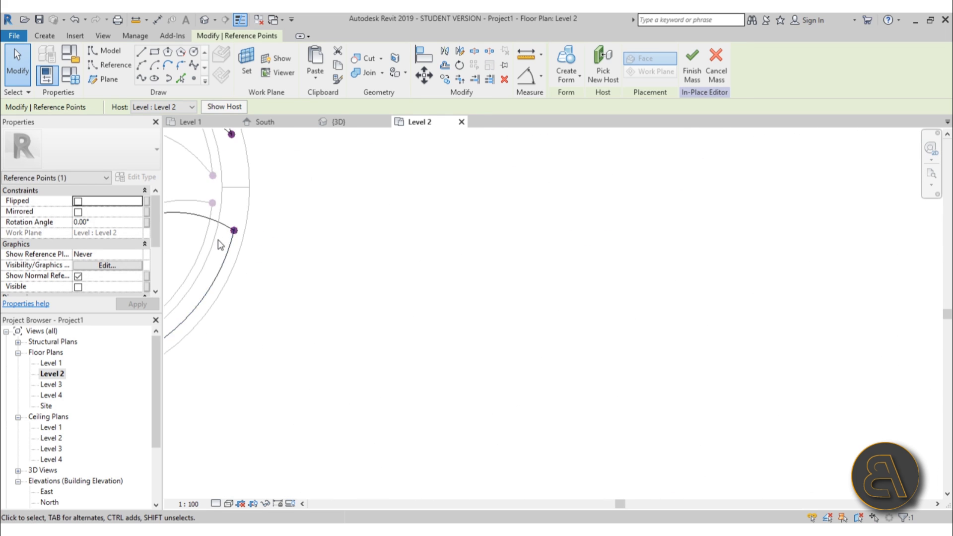
pyautogui.click(338, 229)
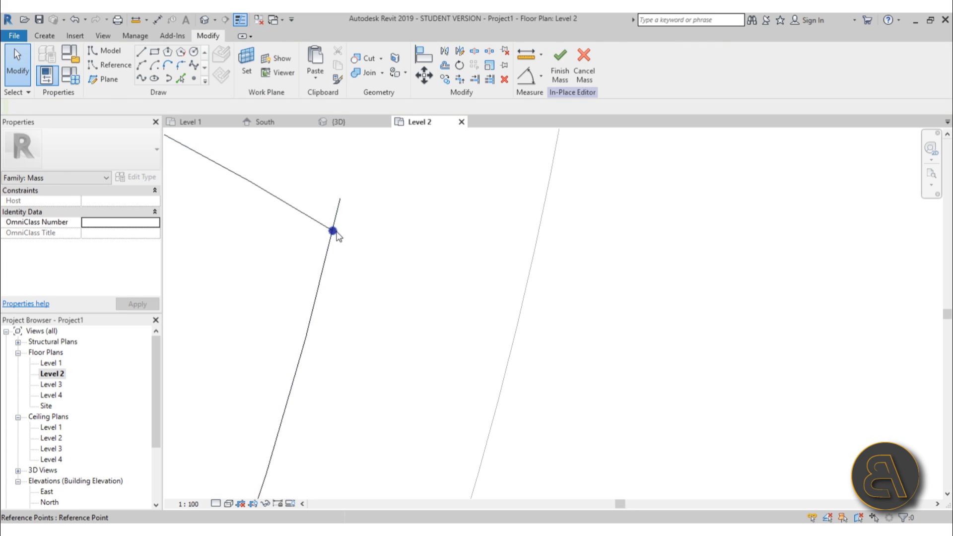
pyautogui.moveTo(335, 231); pyautogui.dragTo(383, 246)
pyautogui.scroll(-5, 393, 227)
# - Snap the upper spline's right end point onto the end of the upper Level 2 arc
pyautogui.scroll(-3, 397, 214)
pyautogui.scroll(6, 390, 221)
pyautogui.click(463, 282)
pyautogui.scroll(-4, 464, 282)
pyautogui.scroll(8, 429, 270)
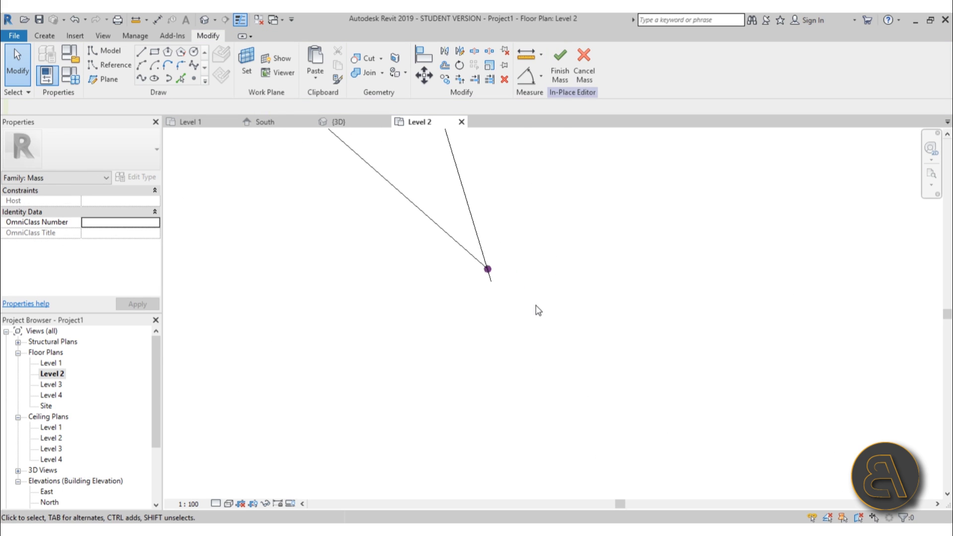
pyautogui.moveTo(496, 256); pyautogui.dragTo(508, 289)
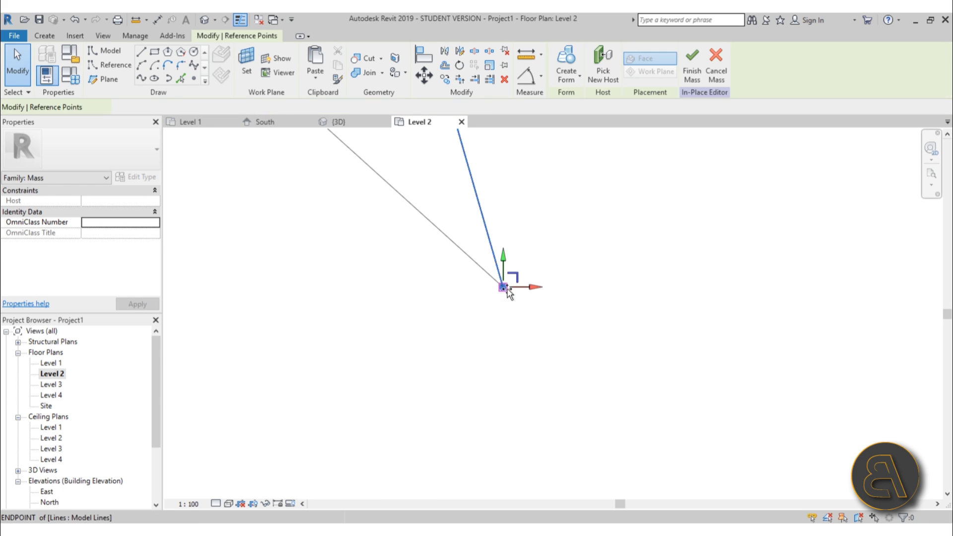
pyautogui.click(581, 321)
pyautogui.scroll(-4, 576, 290)
pyautogui.scroll(-3, 546, 283)
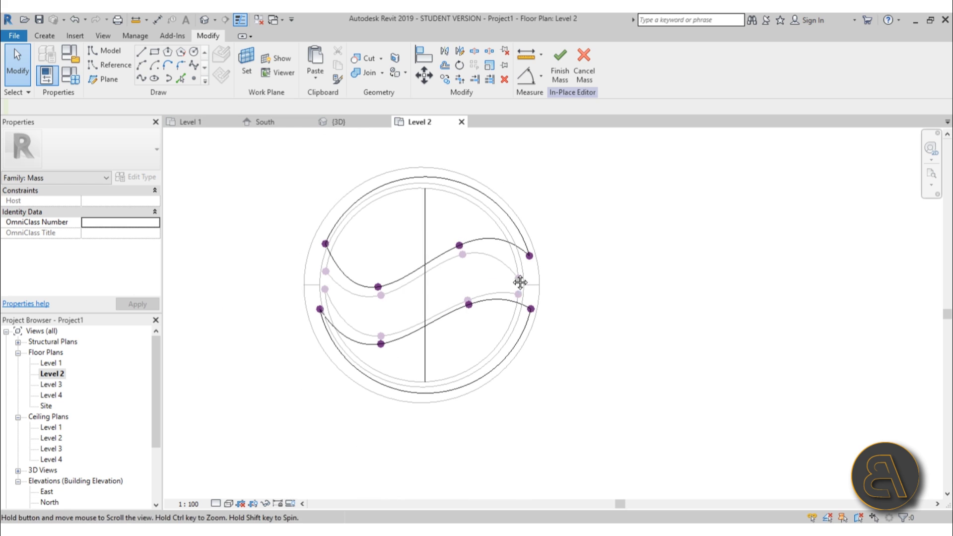
# - In the 3D view, delete the straight line crossing the Level 2 profiles
pyautogui.click(205, 20)
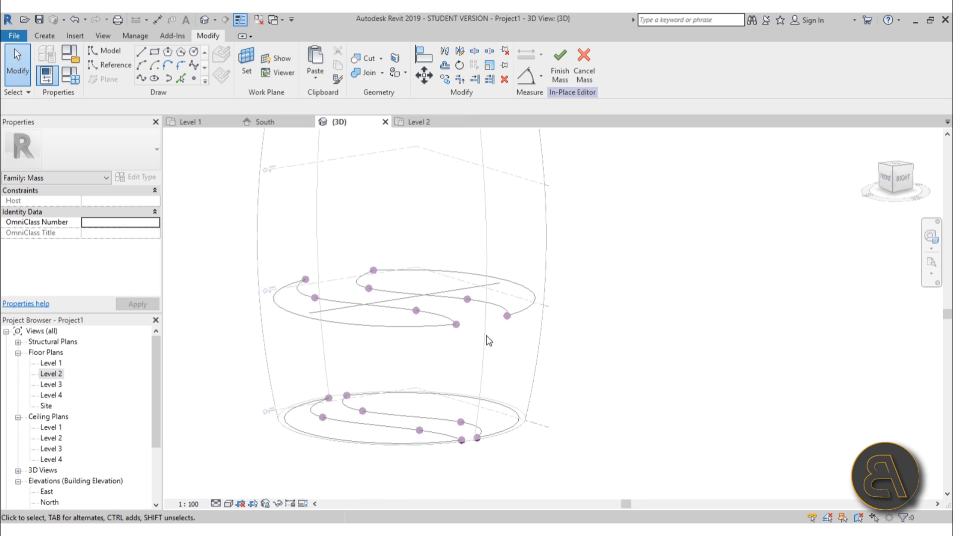
pyautogui.keyDown('shift'); pyautogui.moveTo(396, 245); pyautogui.dragTo(396, 297, button='middle'); pyautogui.keyUp('shift')
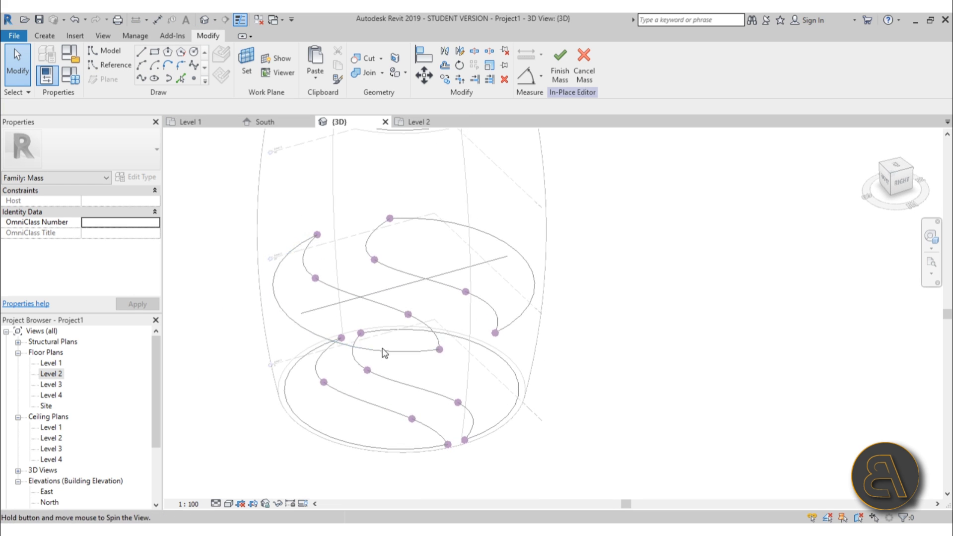
pyautogui.click(396, 297)
pyautogui.press('Escape')
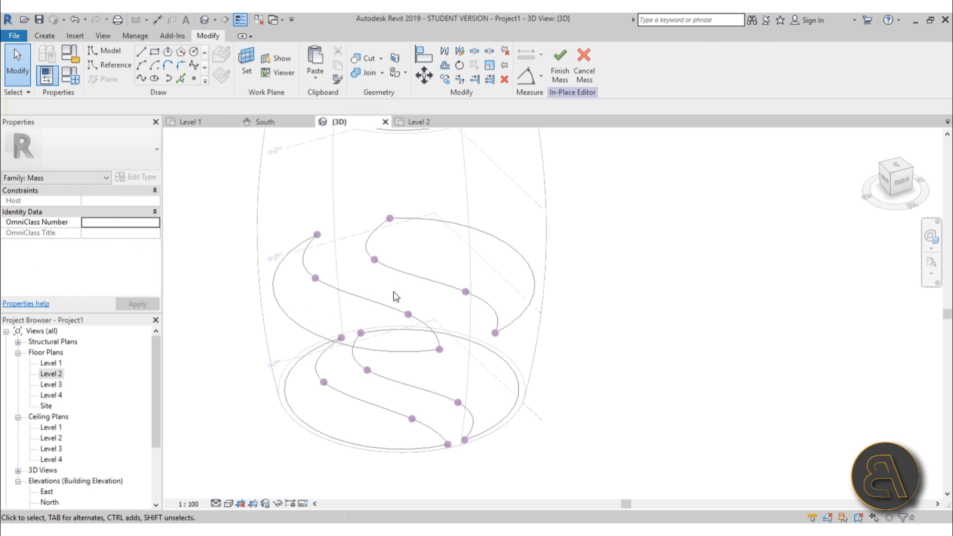
# - Copy the two Level 2 profiles with their points and paste them aligned to Level 3
pyautogui.keyDown('shift'); pyautogui.moveTo(450, 282); pyautogui.dragTo(472, 231, button='middle'); pyautogui.keyUp('shift')
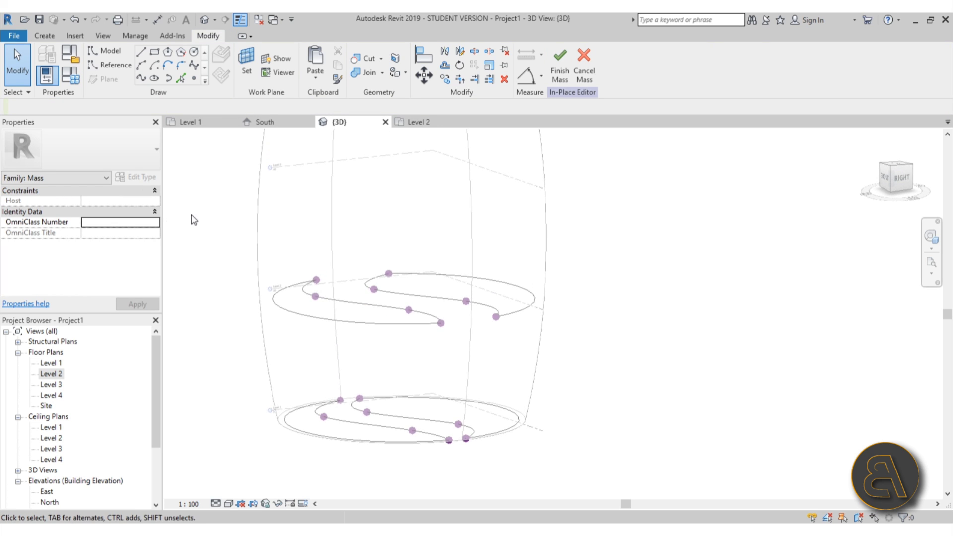
pyautogui.moveTo(194, 220); pyautogui.dragTo(616, 378)
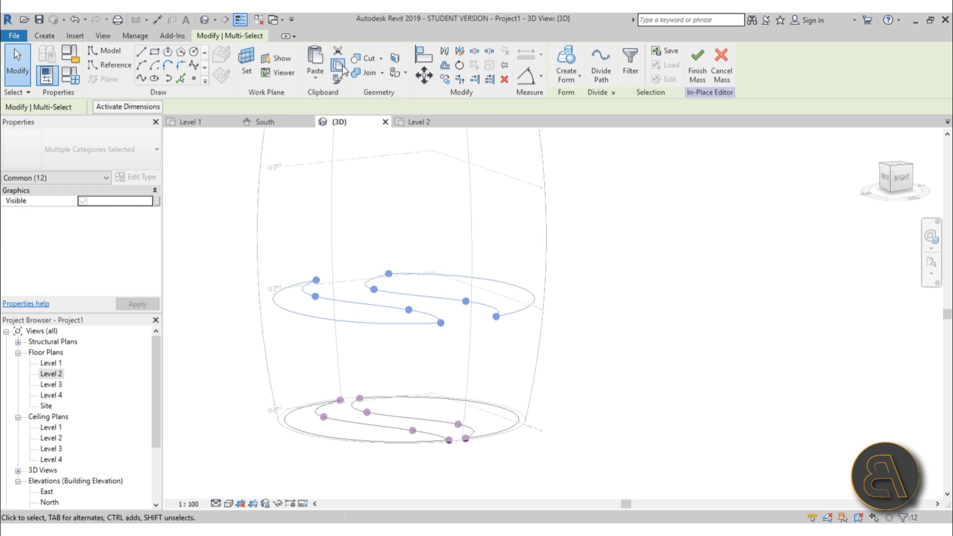
pyautogui.click(339, 65)
pyautogui.click(315, 78)
pyautogui.click(315, 123)
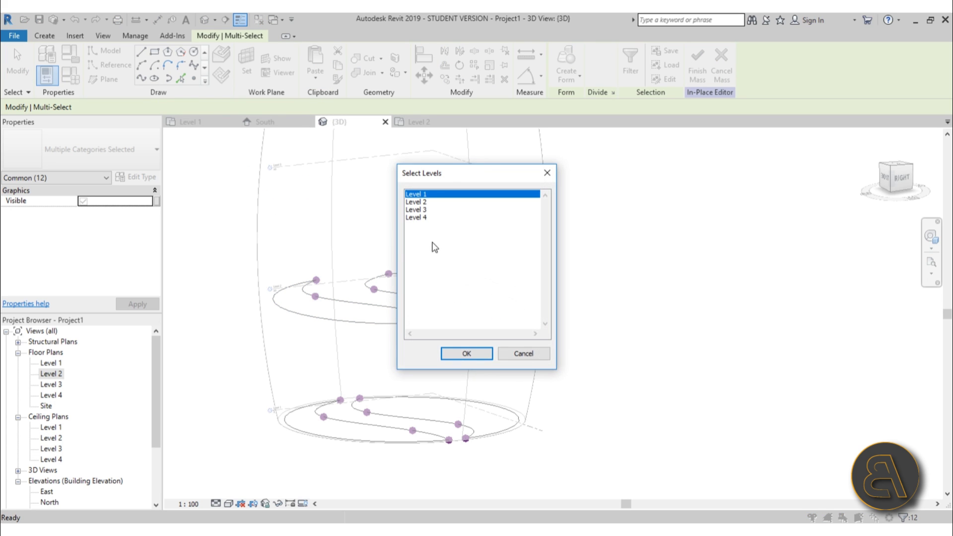
pyautogui.click(422, 209)
pyautogui.click(466, 354)
pyautogui.keyDown('shift'); pyautogui.moveTo(452, 276); pyautogui.dragTo(395, 316, button='middle'); pyautogui.keyUp('shift')
pyautogui.click(569, 358)
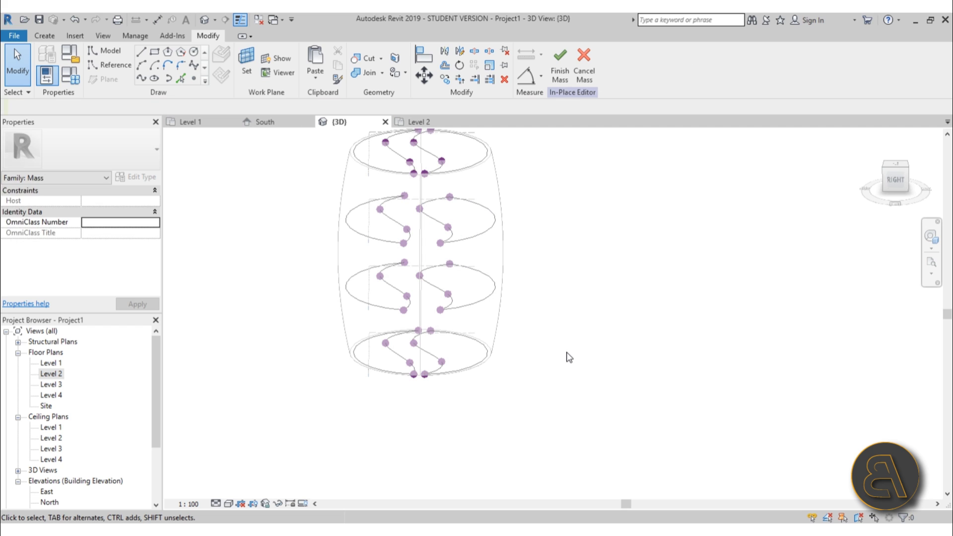
# - Rotate the profiles on Levels 2, 3 and 4 together by 15 degrees
pyautogui.scroll(1, 570, 357)
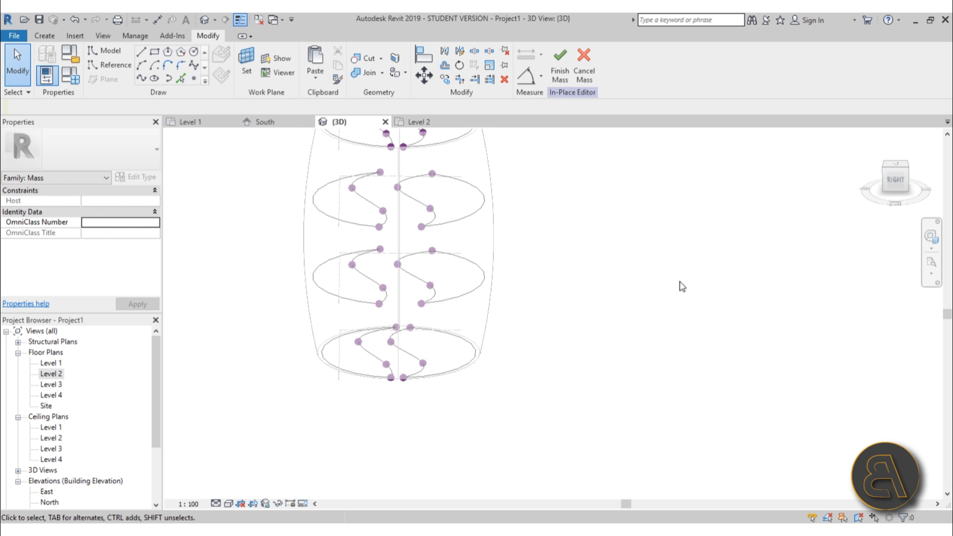
pyautogui.moveTo(628, 343); pyautogui.dragTo(651, 438, button='middle')
pyautogui.moveTo(280, 160); pyautogui.dragTo(574, 426)
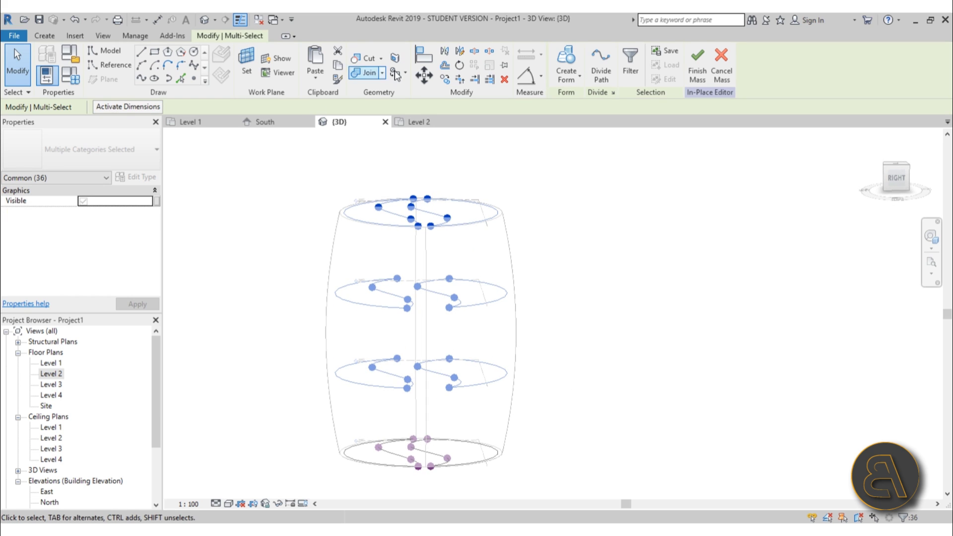
pyautogui.click(460, 64)
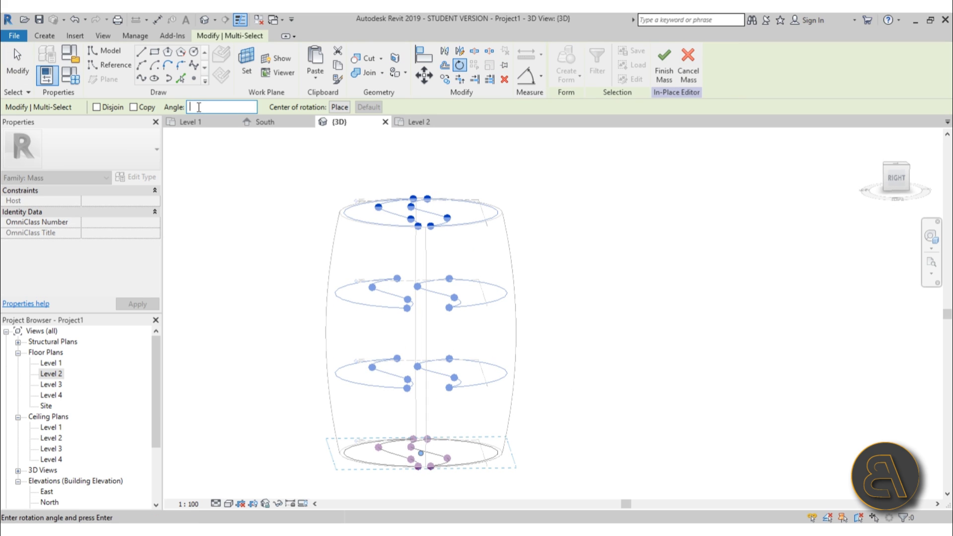
pyautogui.write('15')
pyautogui.press('Return')
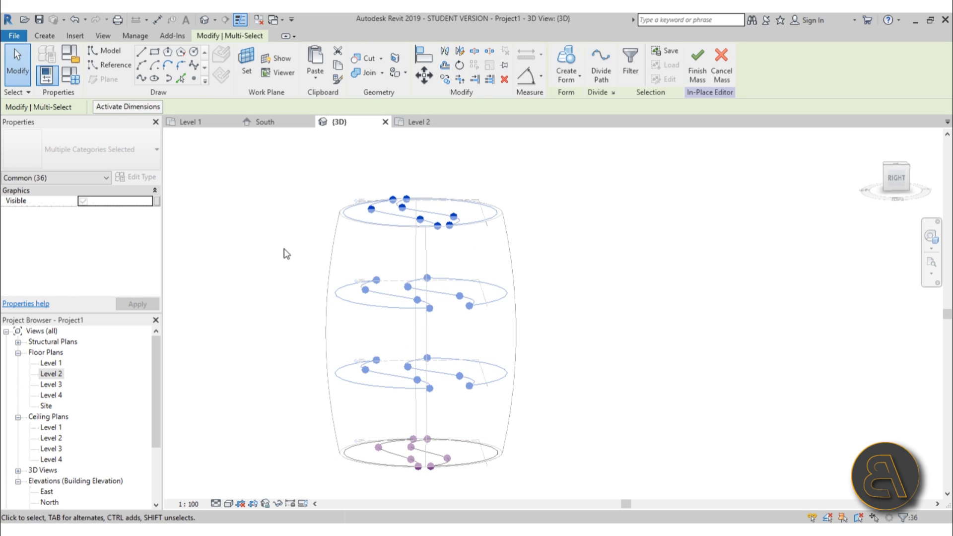
pyautogui.click(287, 254)
# - Rotate the Level 3 and Level 4 profiles further in the same direction, leaving Level 2 out of the selection
pyautogui.moveTo(270, 158); pyautogui.dragTo(574, 333)
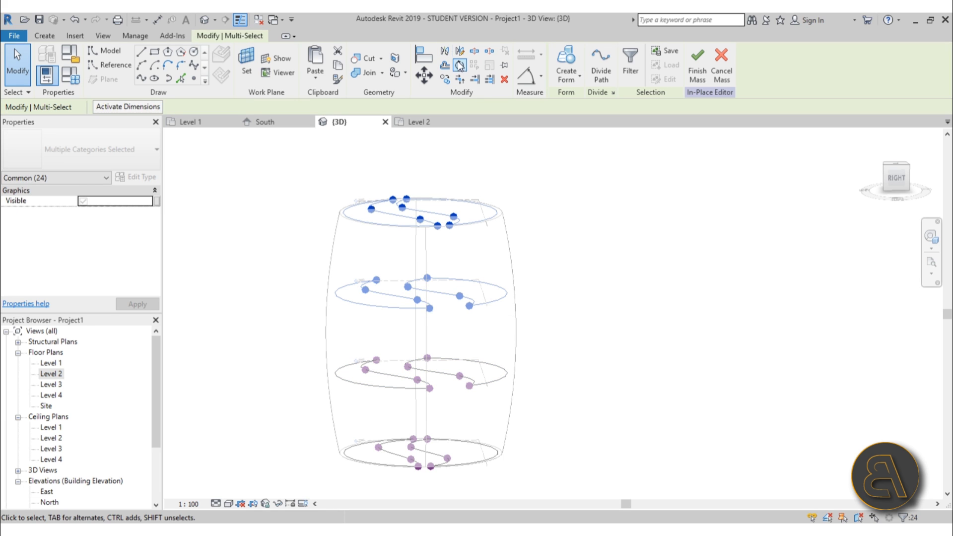
pyautogui.click(459, 66)
pyautogui.click(221, 106)
pyautogui.press('Escape')
pyautogui.press('Escape')
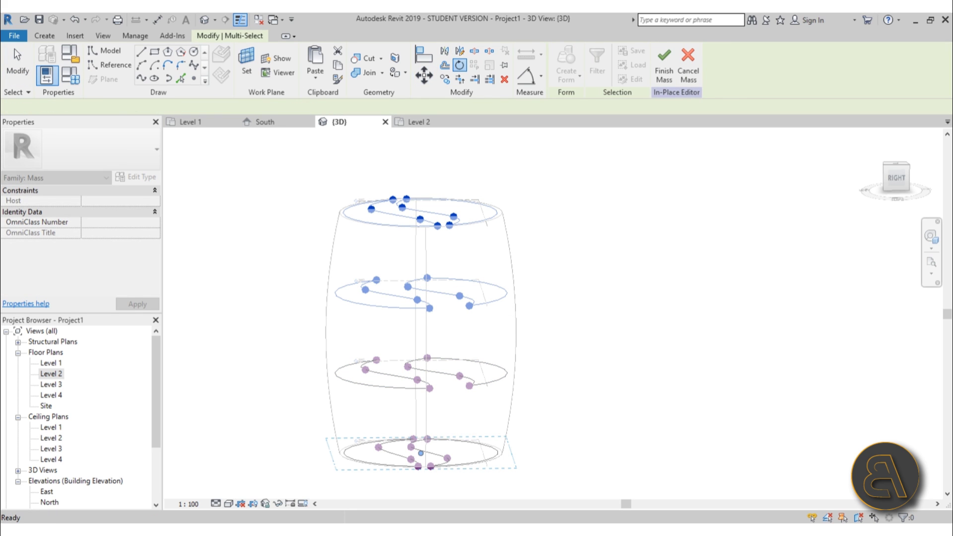
# - Rotate only the topmost profiles, on Level 4, one more increment in the same direction
pyautogui.moveTo(293, 162); pyautogui.dragTo(508, 237)
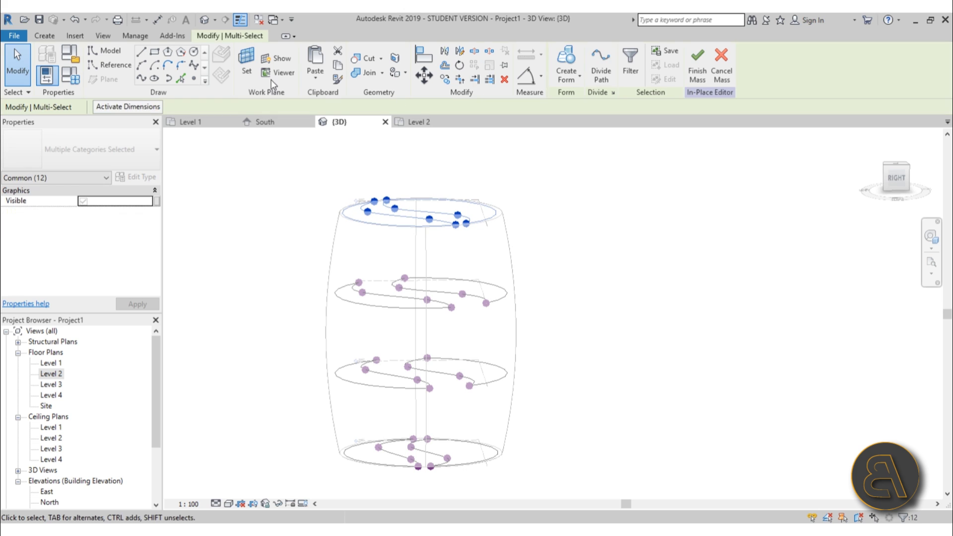
pyautogui.click(459, 66)
pyautogui.click(239, 108)
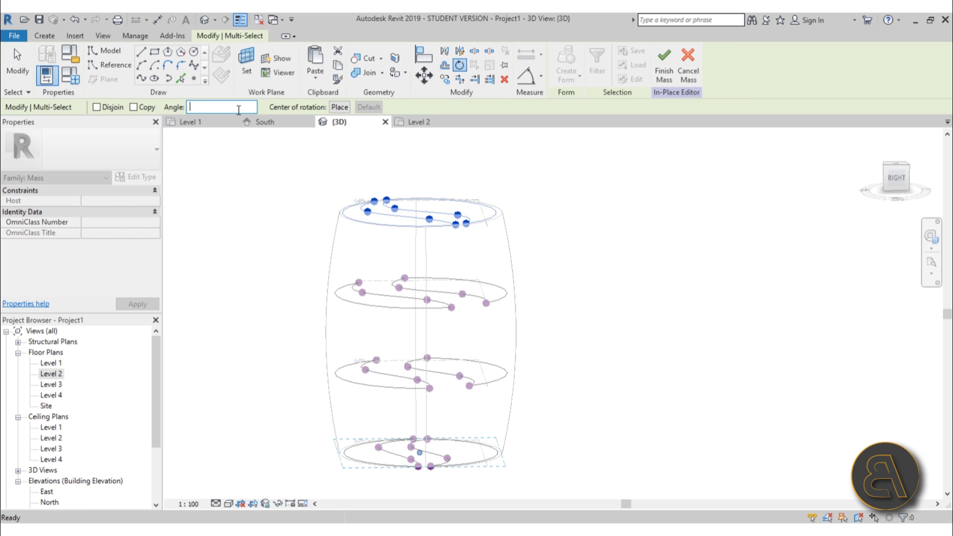
pyautogui.press('Return')
pyautogui.click(639, 264)
# - Try to create a form from the left-hand circle-segment profiles on Levels 1 to 4
pyautogui.scroll(-2, 638, 264)
pyautogui.keyDown('shift'); pyautogui.moveTo(630, 263); pyautogui.dragTo(517, 371, button='middle'); pyautogui.keyUp('shift')
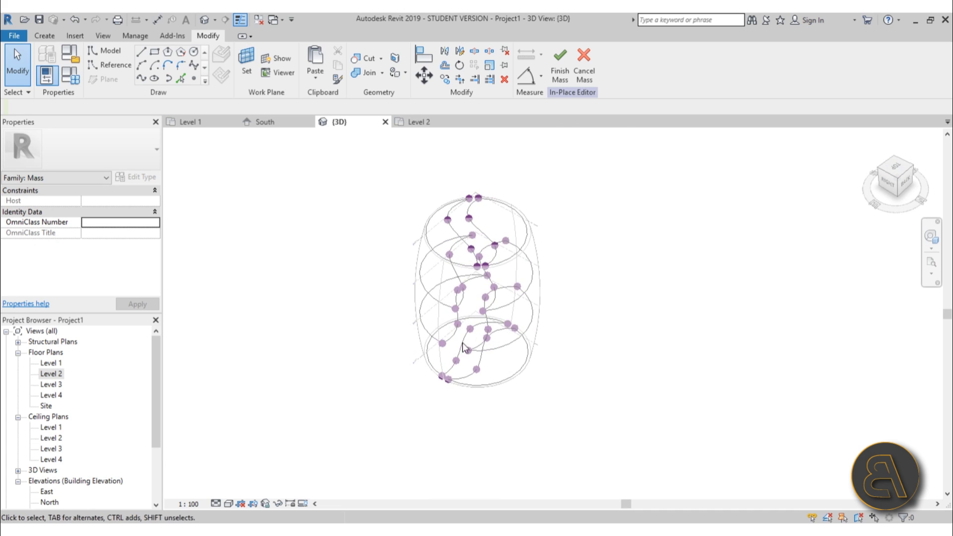
pyautogui.scroll(3, 464, 348)
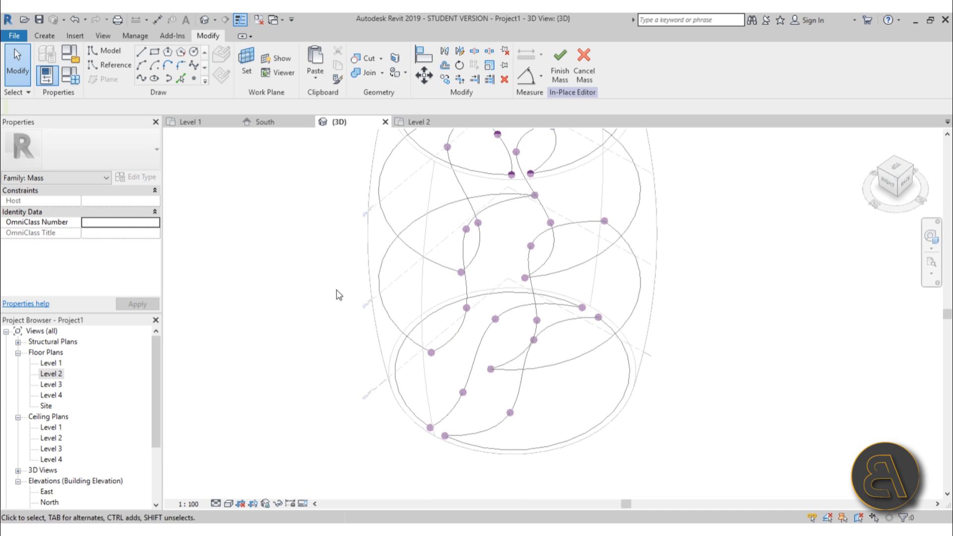
pyautogui.keyDown('ctrl'); pyautogui.click(479, 354); pyautogui.keyUp('ctrl')
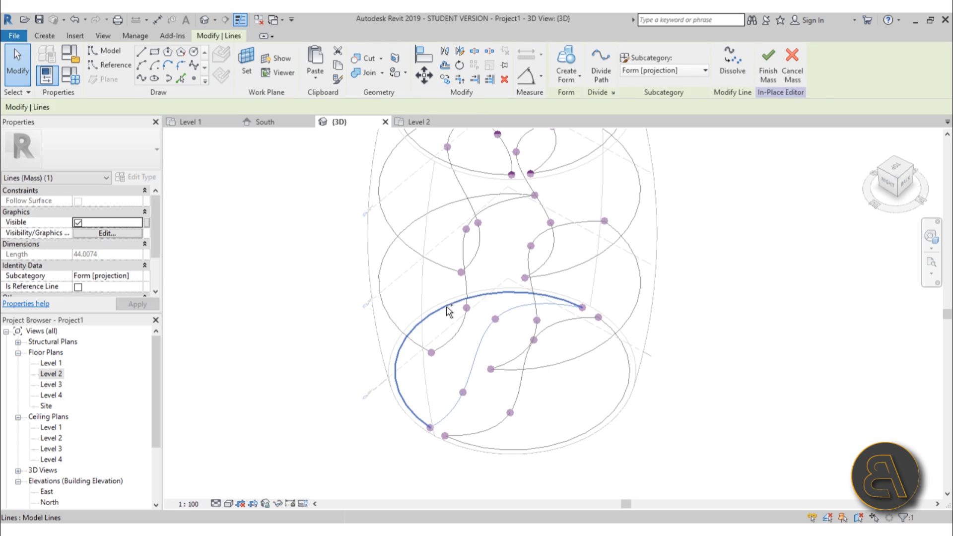
pyautogui.keyDown('ctrl'); pyautogui.click(446, 305); pyautogui.keyUp('ctrl')
pyautogui.keyDown('ctrl'); pyautogui.click(466, 290); pyautogui.keyUp('ctrl')
pyautogui.keyDown('ctrl'); pyautogui.click(386, 299); pyautogui.keyUp('ctrl')
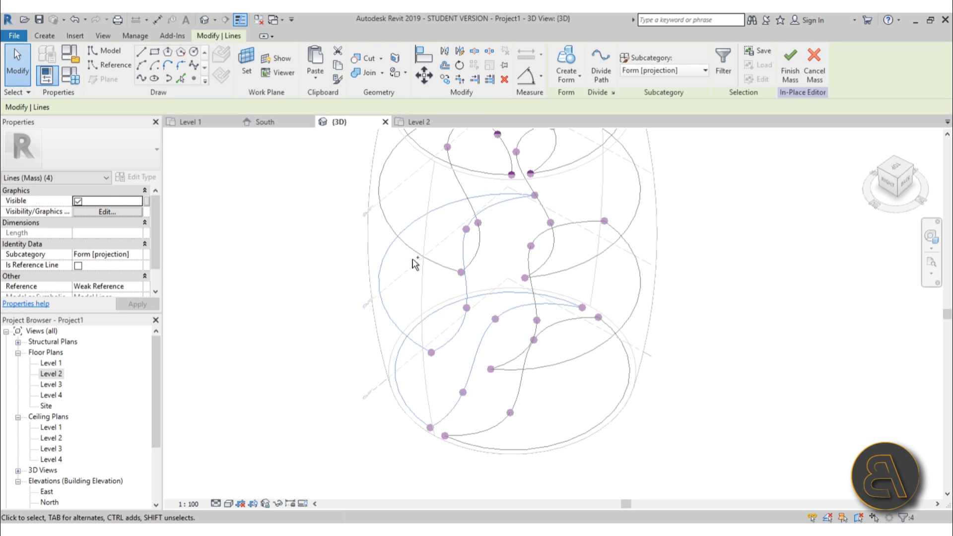
pyautogui.keyDown('ctrl'); pyautogui.click(422, 260); pyautogui.keyUp('ctrl')
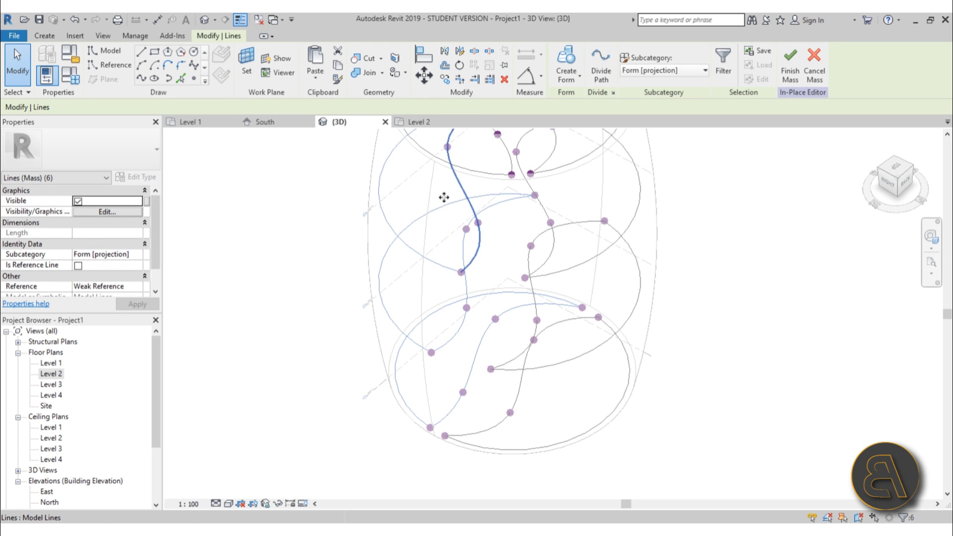
pyautogui.moveTo(444, 198); pyautogui.dragTo(434, 382, button='middle')
pyautogui.keyDown('ctrl'); pyautogui.click(452, 277); pyautogui.keyUp('ctrl')
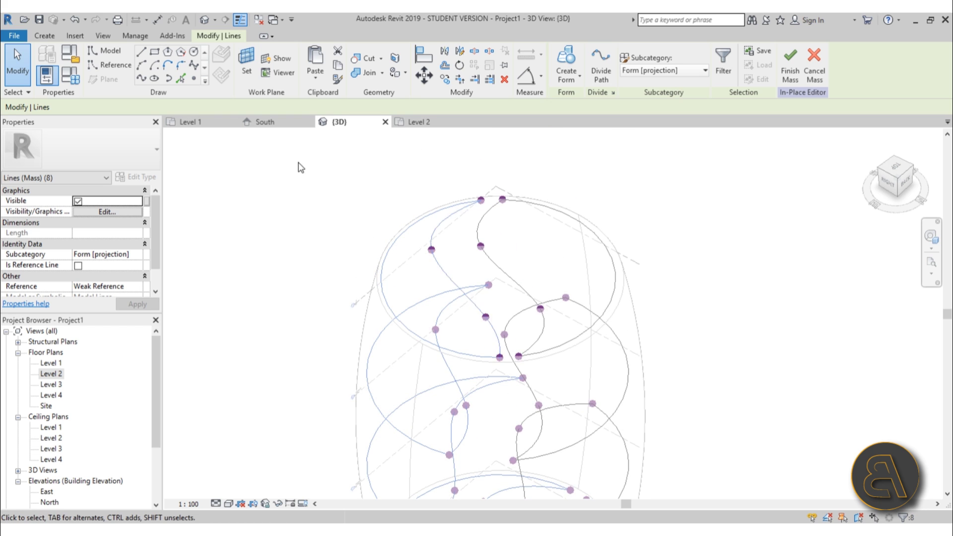
pyautogui.scroll(-3, 301, 167)
pyautogui.click(571, 61)
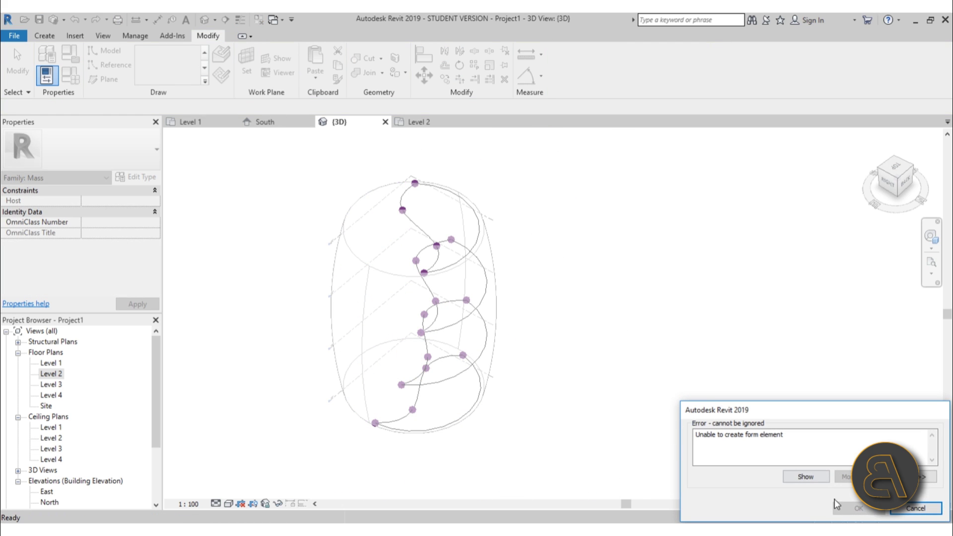
pyautogui.click(914, 508)
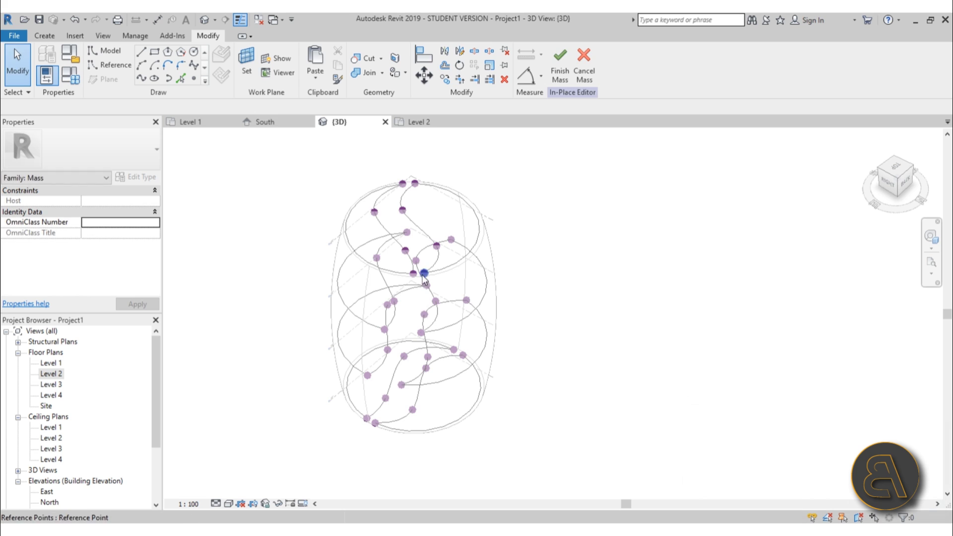
# - Snap the left S-curve's front end point on Level 4 to the arc's endpoint, and check the profile's other end
pyautogui.scroll(6, 415, 284)
pyautogui.scroll(4, 368, 336)
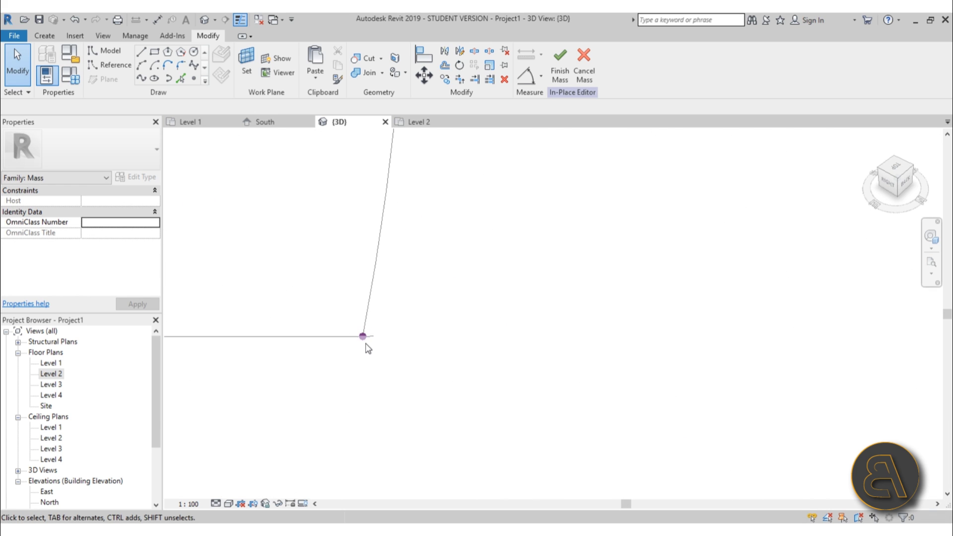
pyautogui.click(357, 325)
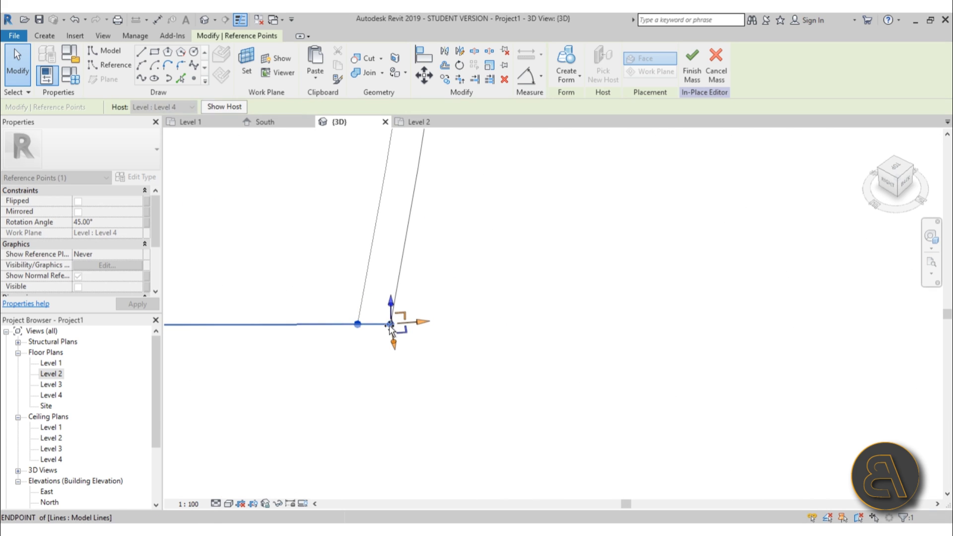
pyautogui.scroll(-7, 431, 276)
pyautogui.moveTo(432, 276); pyautogui.dragTo(427, 455, button='middle')
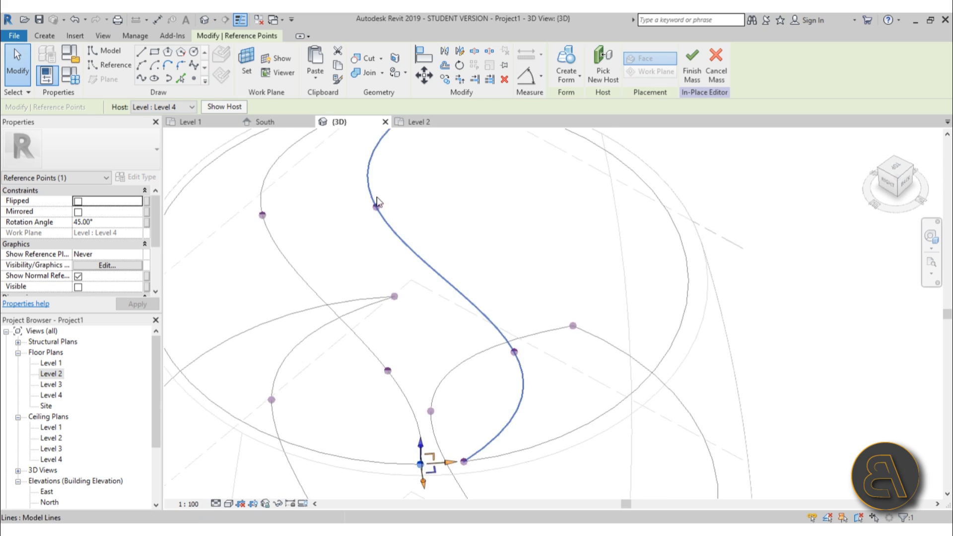
pyautogui.scroll(1, 373, 181)
pyautogui.moveTo(373, 181); pyautogui.dragTo(372, 394, button='middle')
pyautogui.scroll(4, 383, 302)
pyautogui.scroll(9, 370, 309)
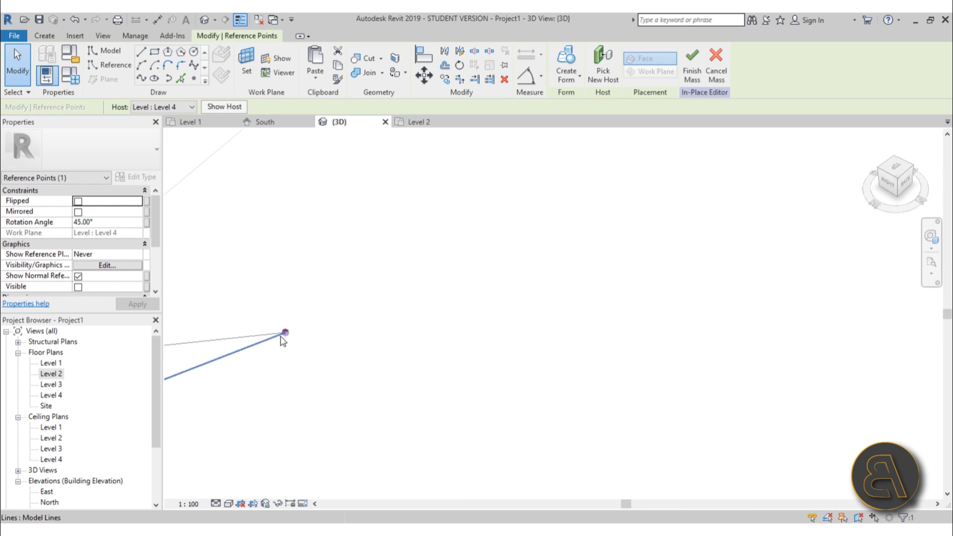
# - Snap the left S-curve's front end point on Level 1 onto the end of its arc to close the profile
pyautogui.scroll(-5, 399, 251)
pyautogui.scroll(-11, 403, 257)
pyautogui.moveTo(442, 230); pyautogui.dragTo(445, 25, button='middle')
pyautogui.scroll(3, 395, 247)
pyautogui.scroll(3, 358, 317)
pyautogui.scroll(6, 348, 333)
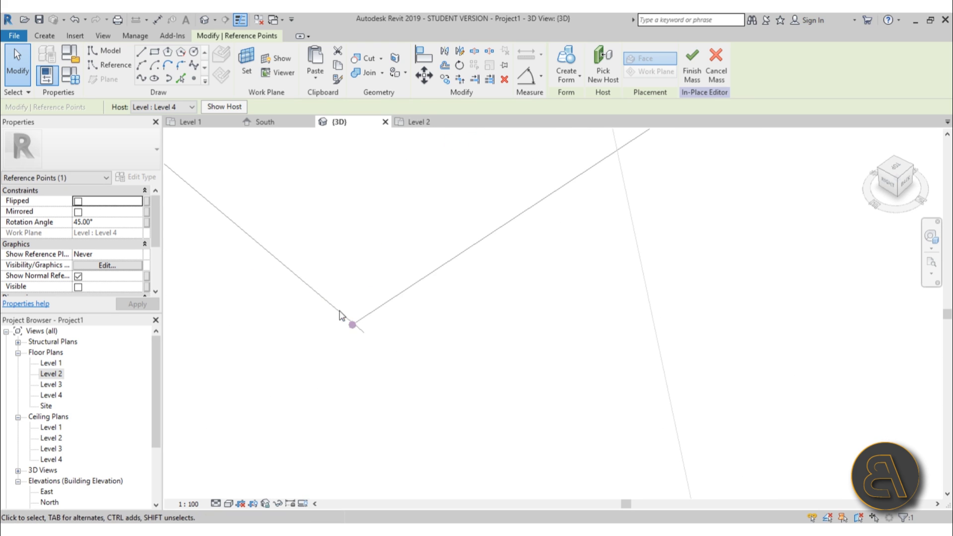
pyautogui.click(397, 355)
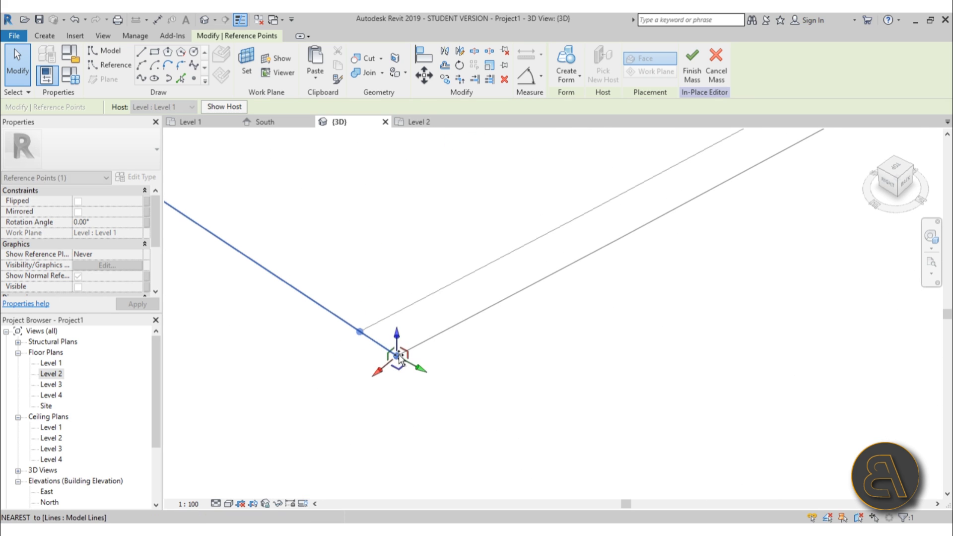
pyautogui.moveTo(397, 356); pyautogui.dragTo(397, 356)
pyautogui.scroll(7, 403, 364)
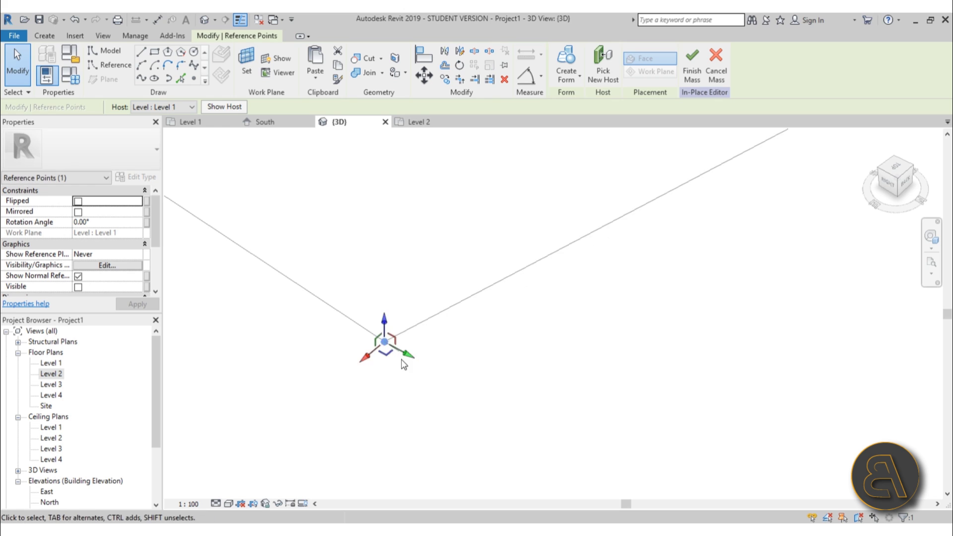
pyautogui.moveTo(335, 309); pyautogui.dragTo(472, 395)
pyautogui.click(406, 316)
pyautogui.scroll(-6, 393, 318)
pyautogui.scroll(-10, 380, 349)
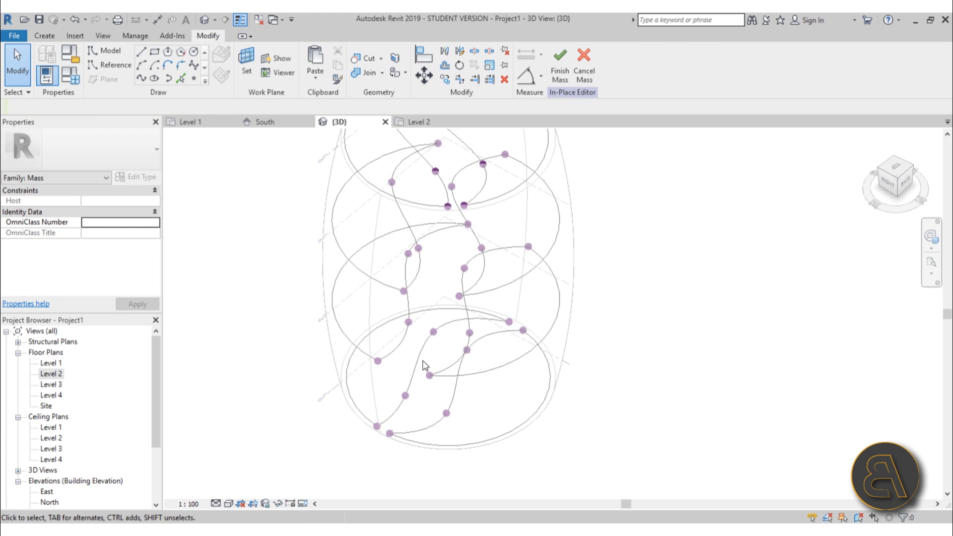
# - Create a form from the four left-hand profiles on Levels 1 to 4
pyautogui.click(420, 364)
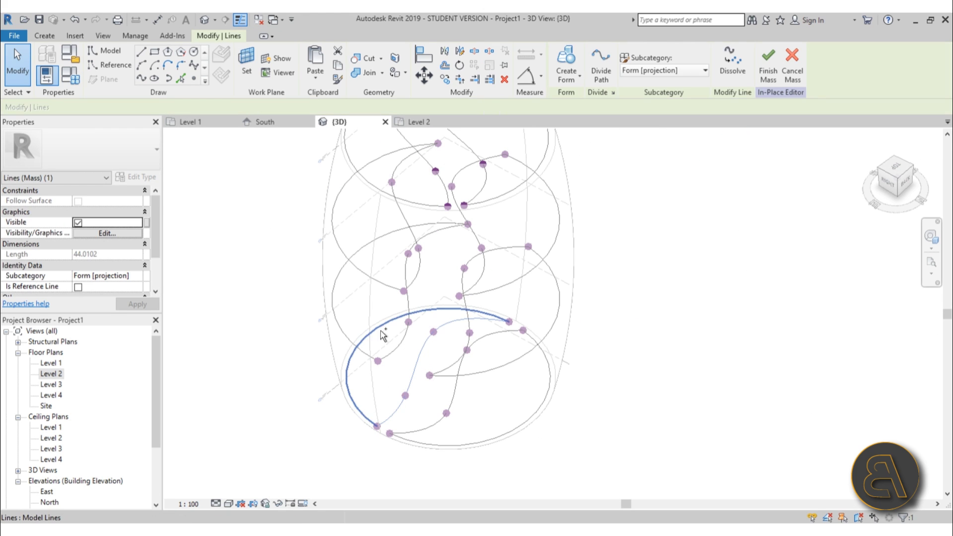
pyautogui.keyDown('ctrl'); pyautogui.click(403, 342); pyautogui.keyUp('ctrl')
pyautogui.keyDown('ctrl'); pyautogui.click(353, 342); pyautogui.keyUp('ctrl')
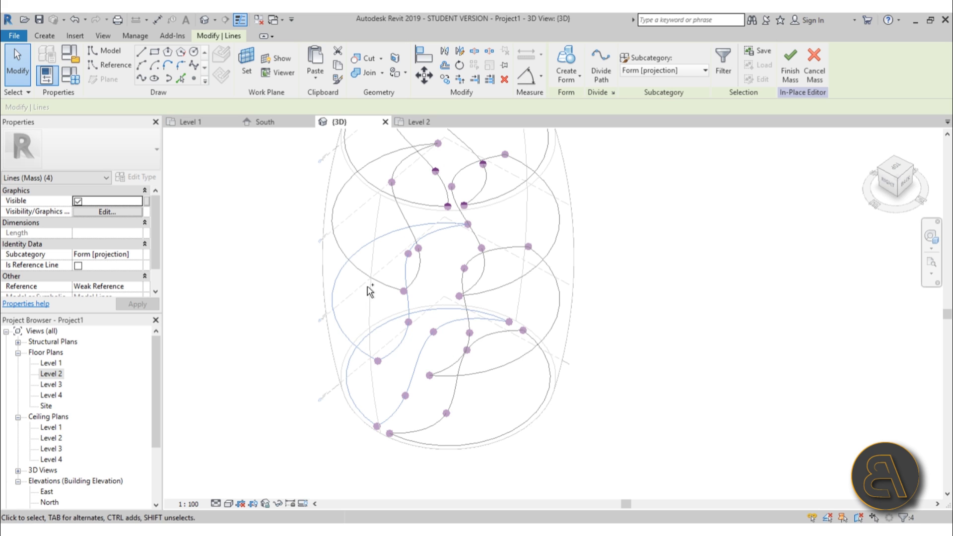
pyautogui.keyDown('ctrl'); pyautogui.click(420, 273); pyautogui.keyUp('ctrl')
pyautogui.moveTo(384, 290); pyautogui.dragTo(377, 442, button='middle')
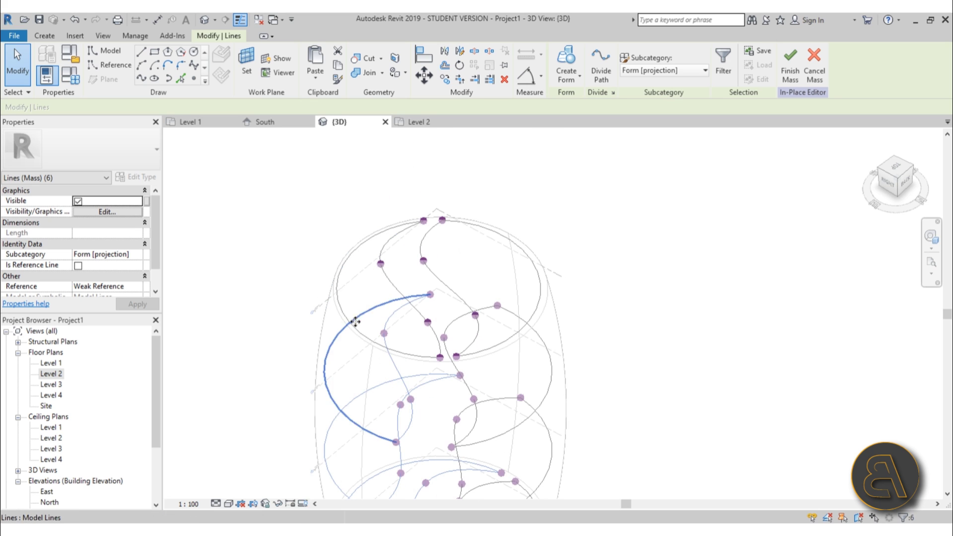
pyautogui.keyDown('ctrl'); pyautogui.click(348, 319); pyautogui.keyUp('ctrl')
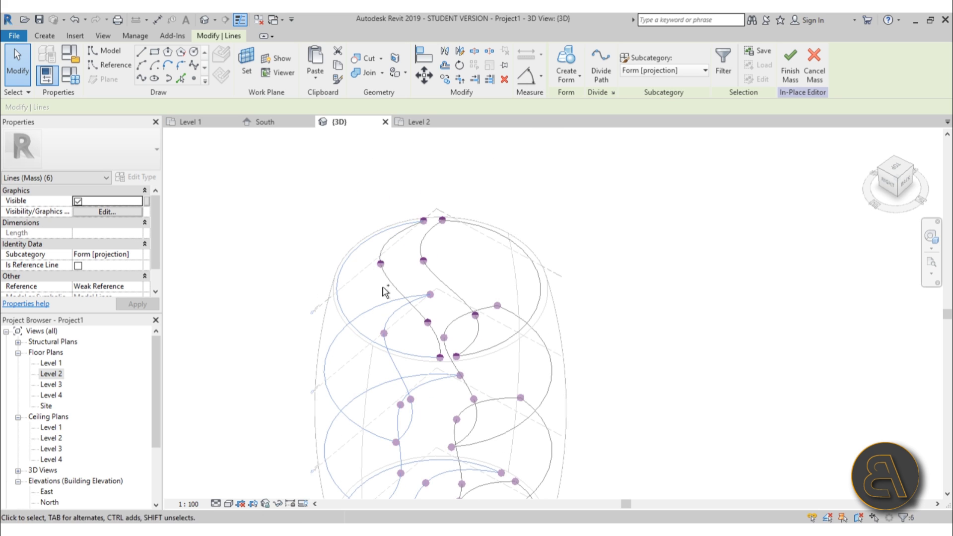
pyautogui.click(571, 59)
# - Create a second form from the four remaining profiles on Levels 1 to 4
pyautogui.scroll(-3, 212, 200)
pyautogui.keyDown('shift'); pyautogui.moveTo(495, 379); pyautogui.dragTo(443, 387, button='middle'); pyautogui.keyUp('shift')
pyautogui.scroll(4, 245, 386)
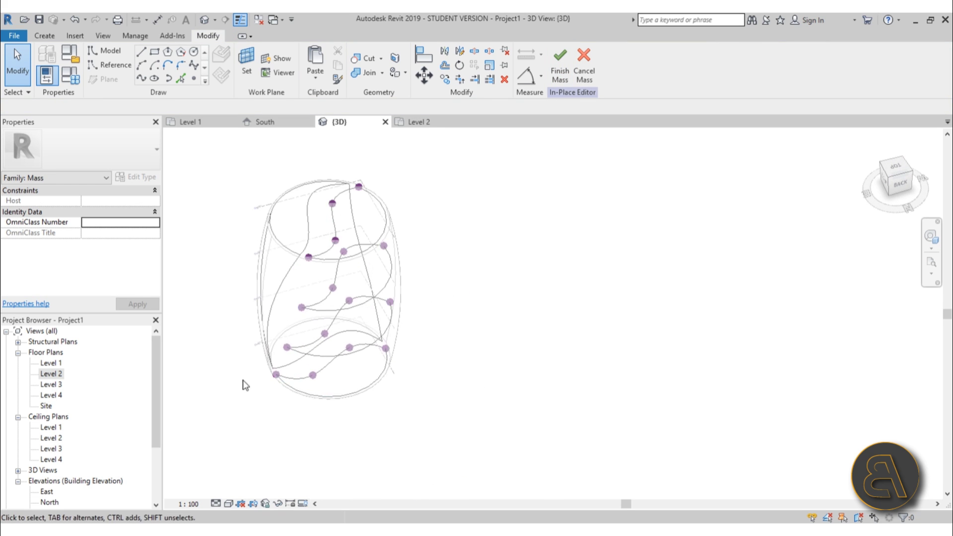
pyautogui.click(296, 395)
pyautogui.keyDown('ctrl'); pyautogui.click(297, 375); pyautogui.keyUp('ctrl')
pyautogui.keyDown('ctrl'); pyautogui.click(313, 338); pyautogui.keyUp('ctrl')
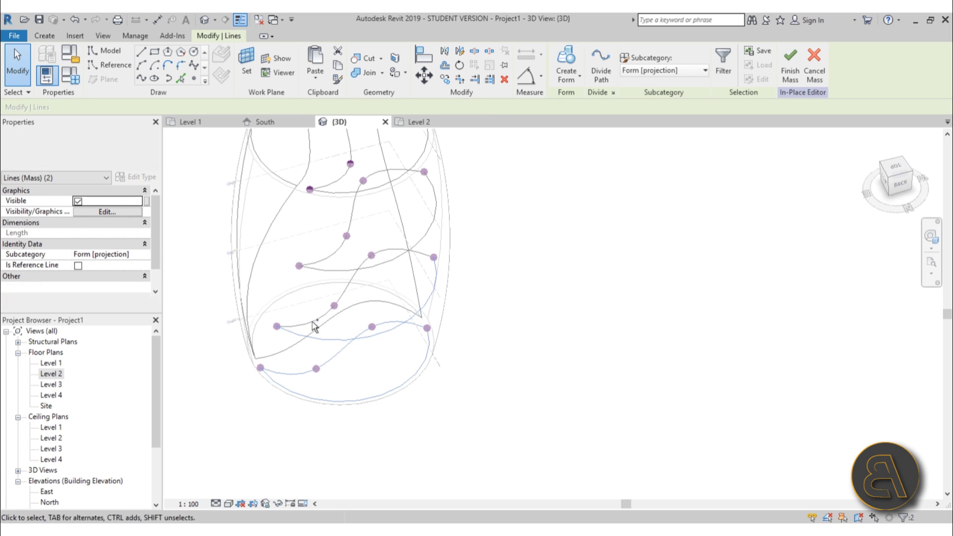
pyautogui.keyDown('ctrl'); pyautogui.click(311, 323); pyautogui.keyUp('ctrl')
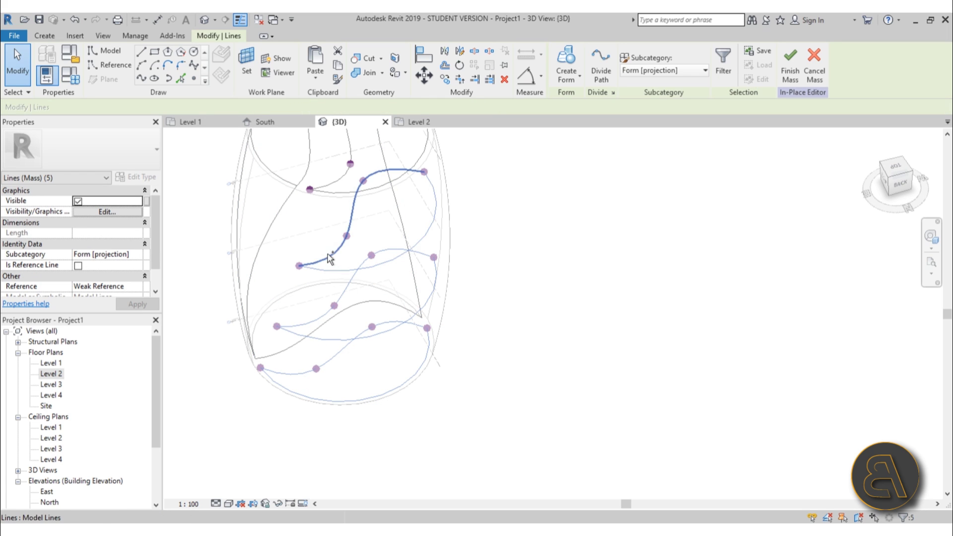
pyautogui.keyDown('ctrl'); pyautogui.click(330, 258); pyautogui.keyUp('ctrl')
pyautogui.keyDown('ctrl'); pyautogui.click(341, 187); pyautogui.keyUp('ctrl')
pyautogui.scroll(-3, 342, 187)
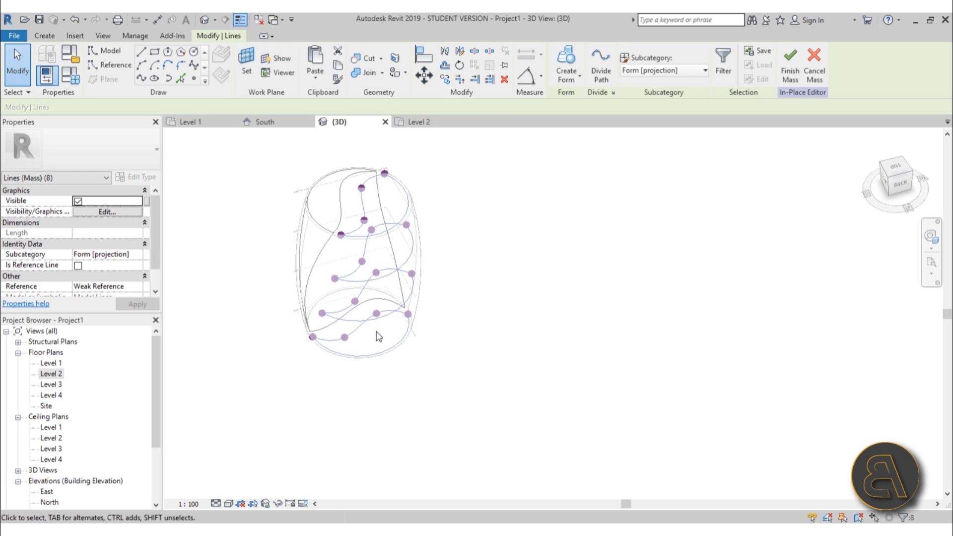
pyautogui.click(567, 72)
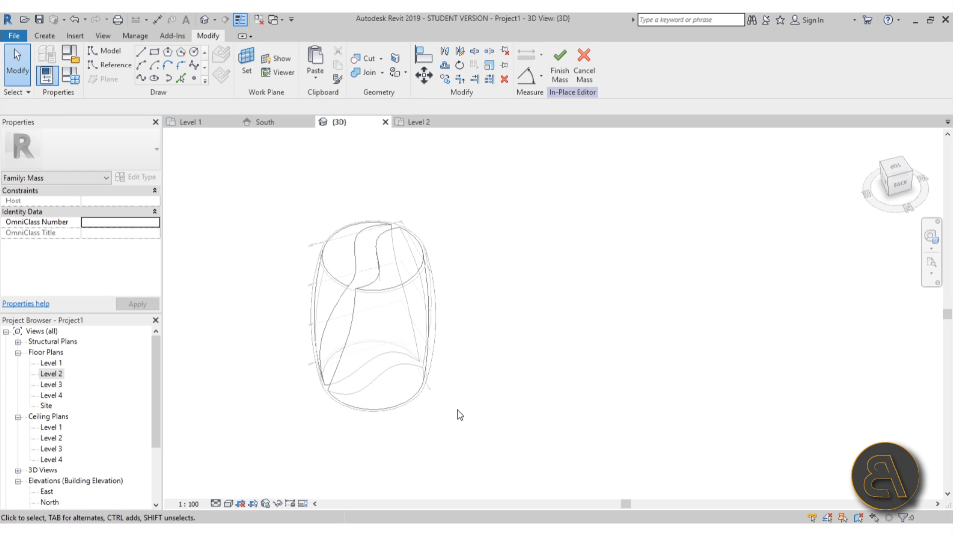
# - Finish the in-place mass and inspect the twisted halves inside the barrel shape
pyautogui.keyDown('shift'); pyautogui.moveTo(345, 426); pyautogui.dragTo(432, 367, button='middle'); pyautogui.keyUp('shift')
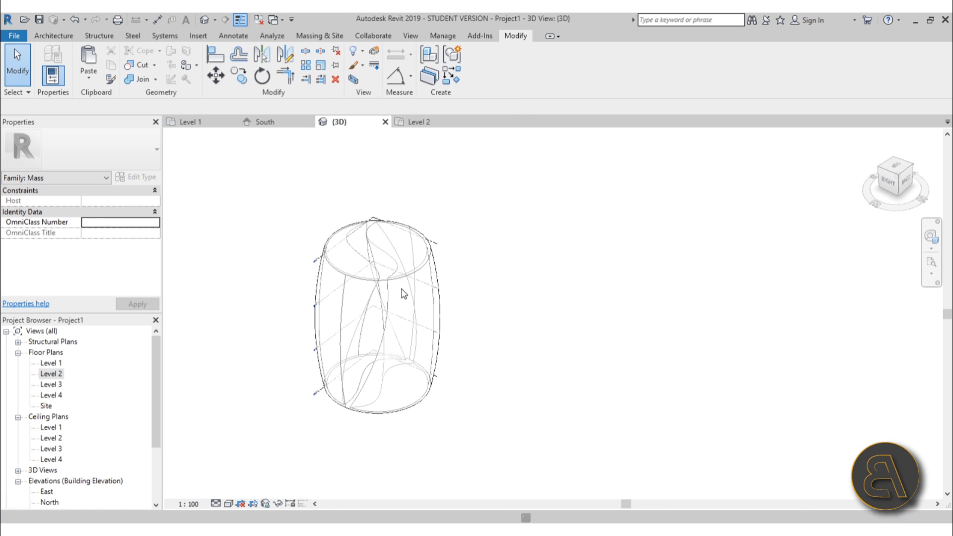
pyautogui.keyDown('shift'); pyautogui.moveTo(355, 384); pyautogui.dragTo(371, 368, button='middle'); pyautogui.keyUp('shift')
pyautogui.moveTo(320, 421)
pyautogui.keyDown('shift'); pyautogui.mouseDown(button='middle')
pyautogui.moveTo(255, 445)
pyautogui.moveTo(374, 441)
pyautogui.moveTo(353, 410)
pyautogui.moveTo(308, 434)
pyautogui.moveTo(310, 425)
pyautogui.mouseUp(button='middle'); pyautogui.keyUp('shift')
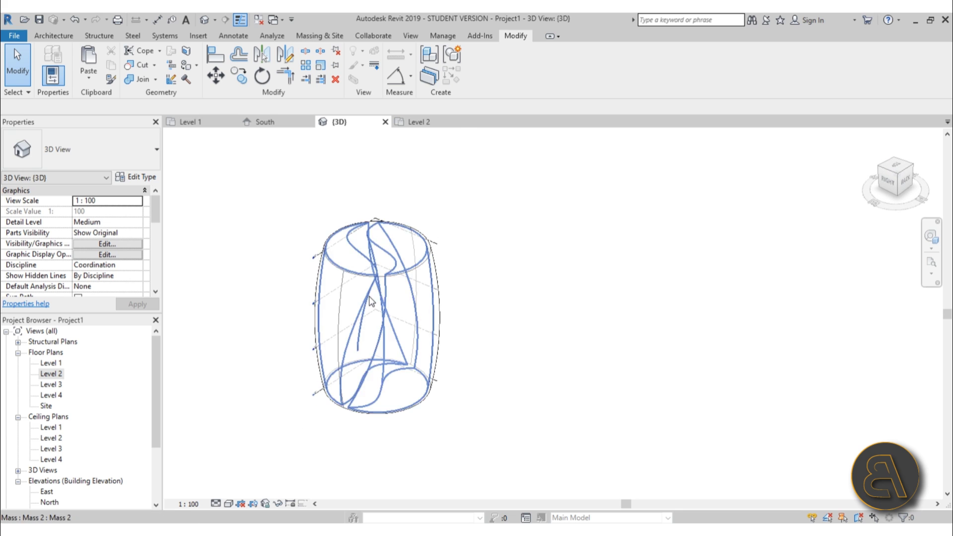
pyautogui.scroll(3, 373, 299)
pyautogui.scroll(-3, 431, 213)
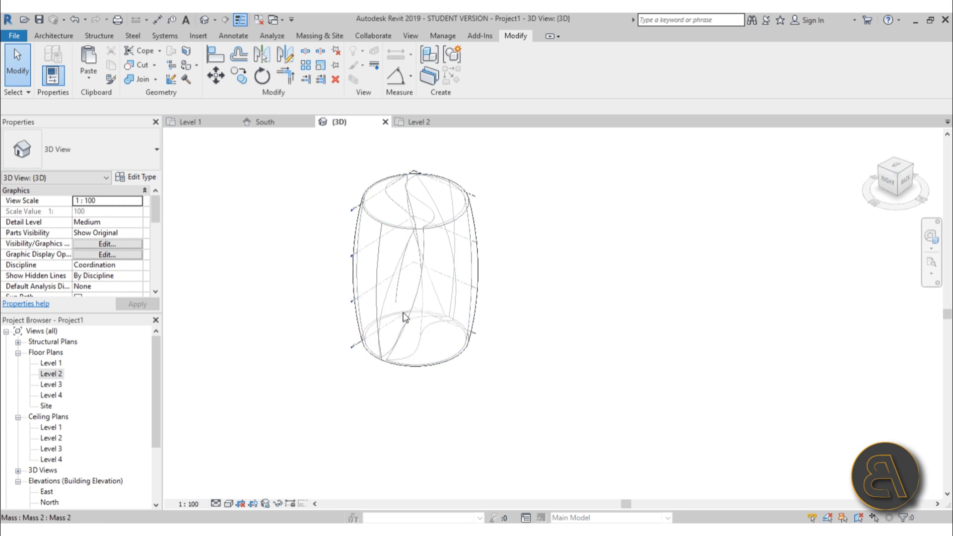
pyautogui.scroll(-1, 91, 422)
# - In the South elevation, extend the level lines beyond both sides of the masses
pyautogui.doubleClick(47, 492)
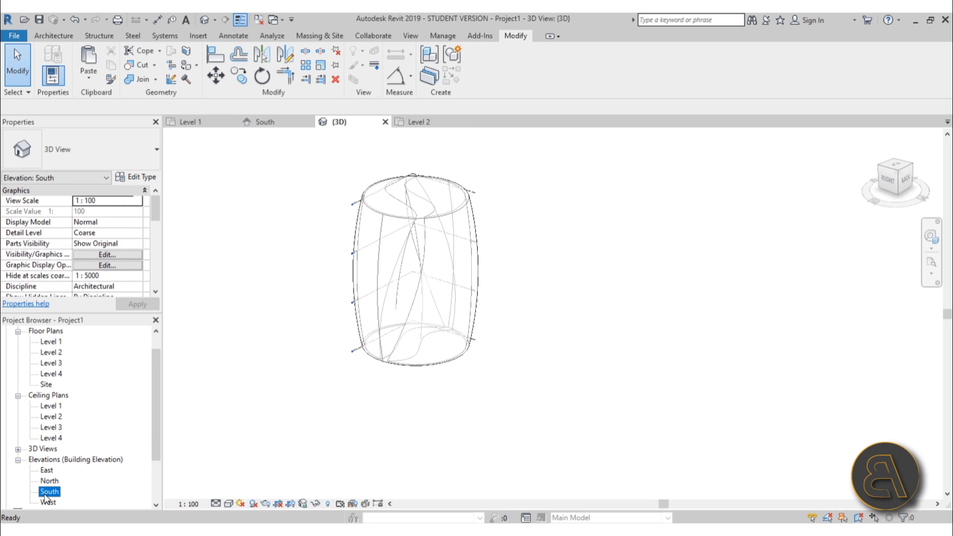
pyautogui.scroll(2, 421, 296)
pyautogui.click(375, 309)
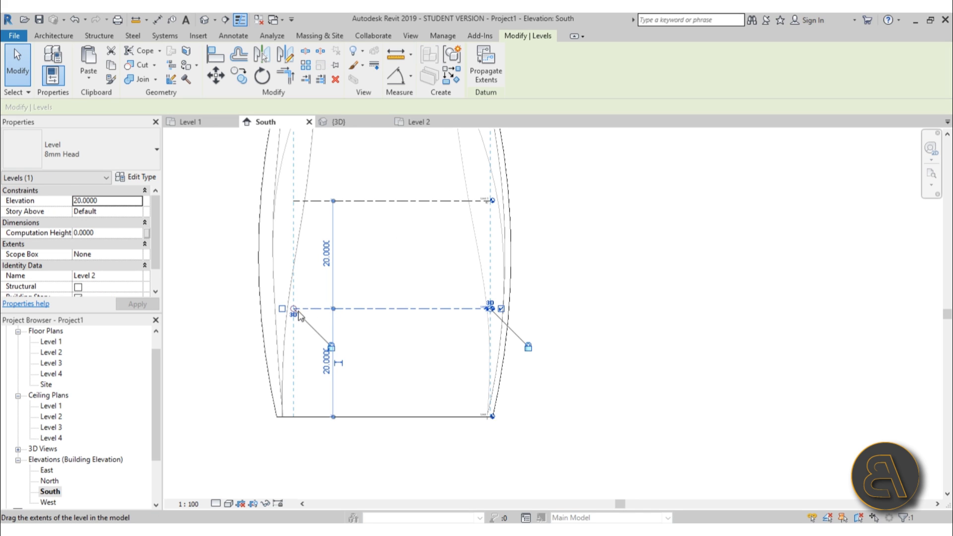
pyautogui.moveTo(268, 308); pyautogui.dragTo(214, 308)
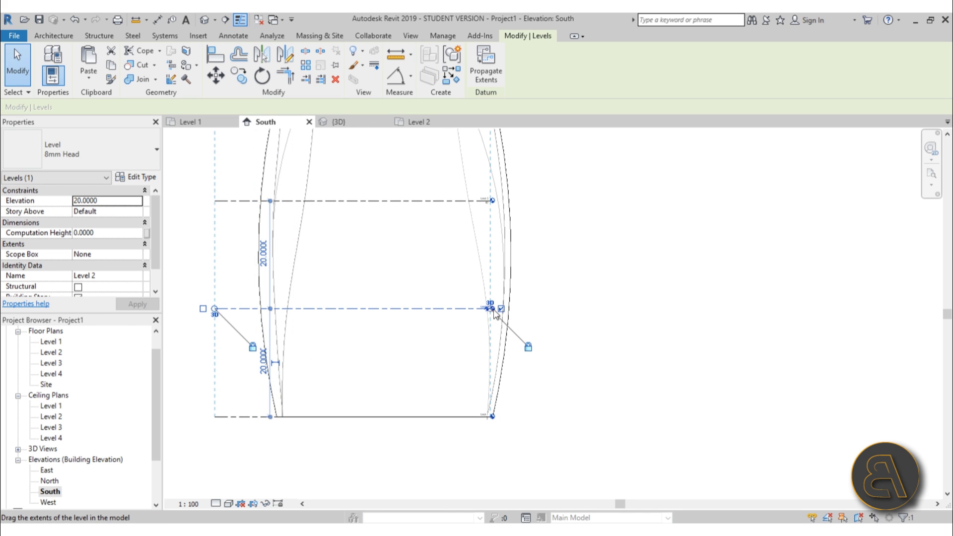
pyautogui.moveTo(587, 310); pyautogui.dragTo(593, 310)
pyautogui.scroll(-2, 469, 377)
pyautogui.click(531, 362)
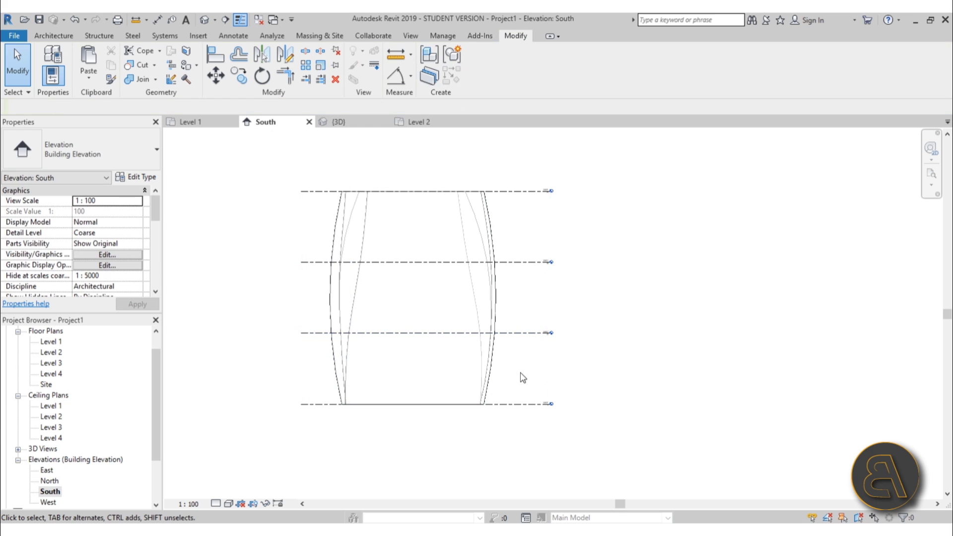
pyautogui.press('l')
pyautogui.press('l')
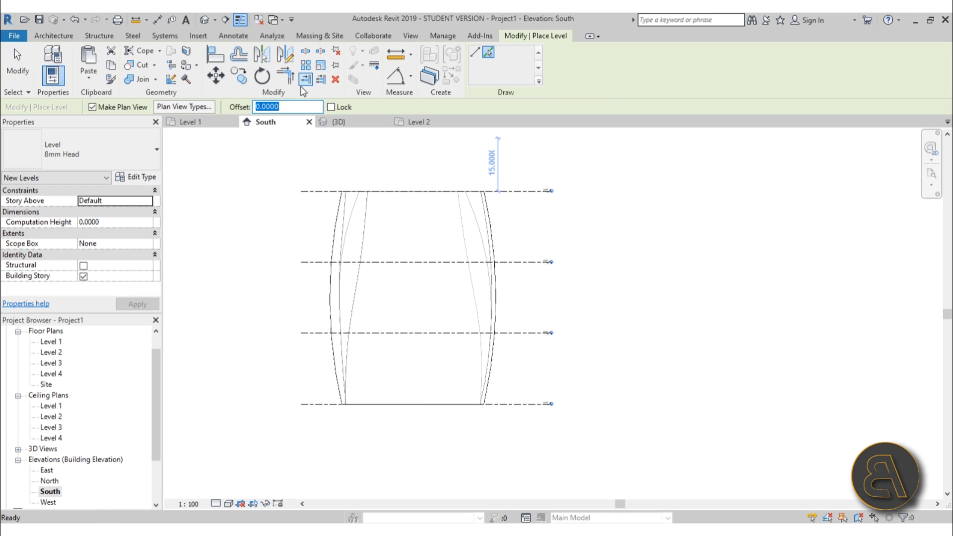
pyautogui.press('Escape')
pyautogui.press('Escape')
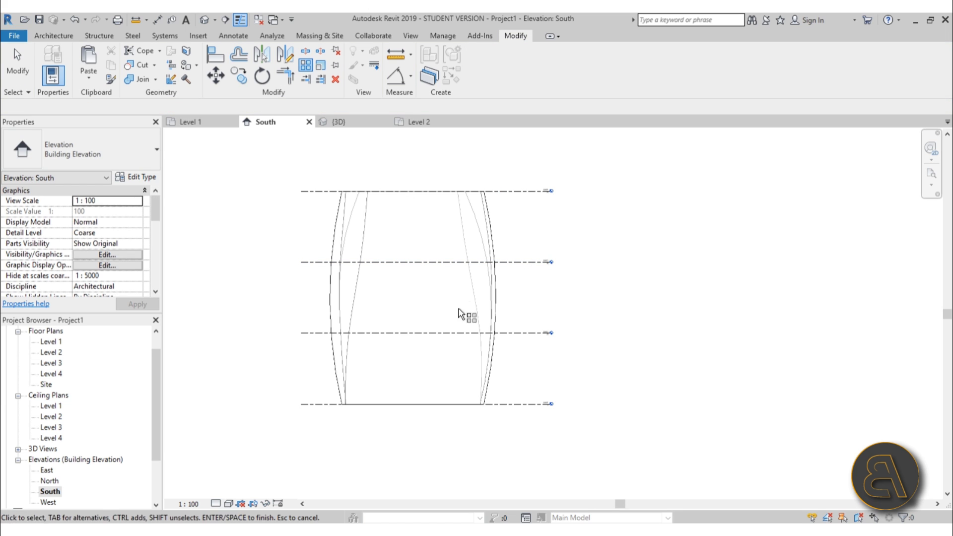
# - Array the Level 1 line upward as 4 grouped members, with the last one 16 m above Level 1
pyautogui.click(511, 410)
pyautogui.scroll(1, 467, 352)
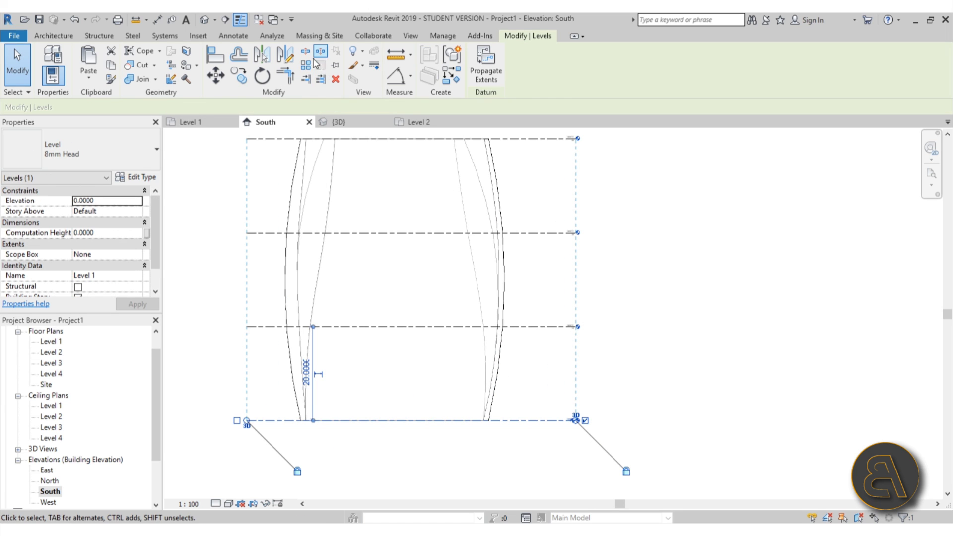
pyautogui.click(296, 74)
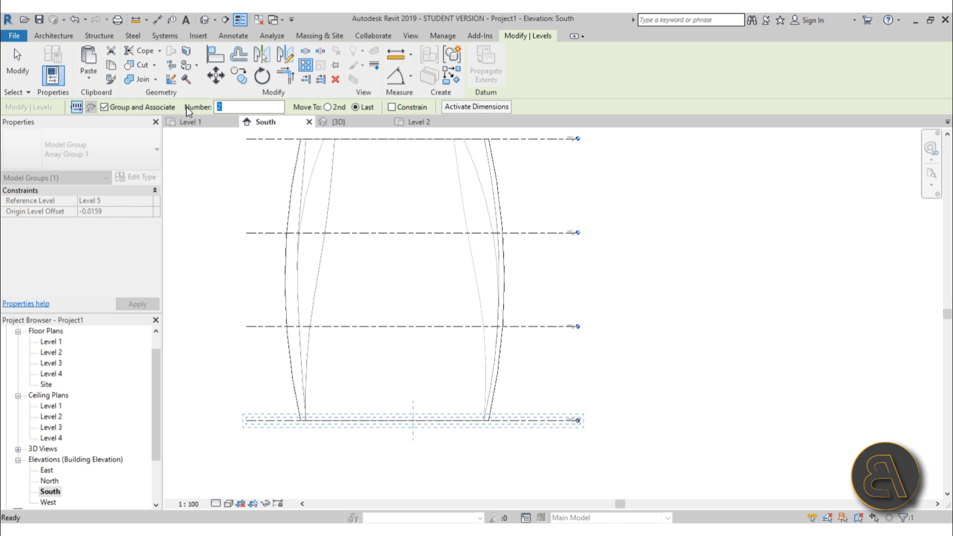
pyautogui.write('4')
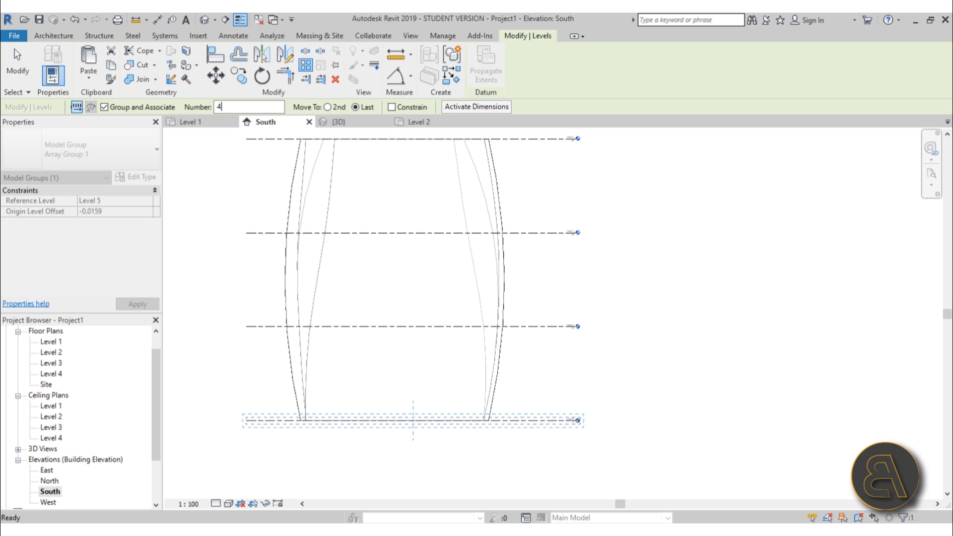
pyautogui.click(258, 422)
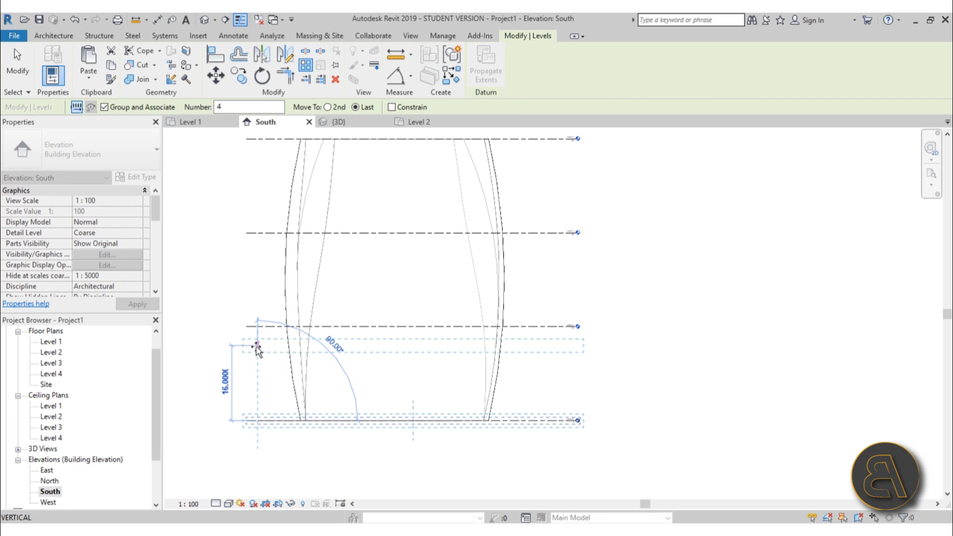
pyautogui.click(256, 346)
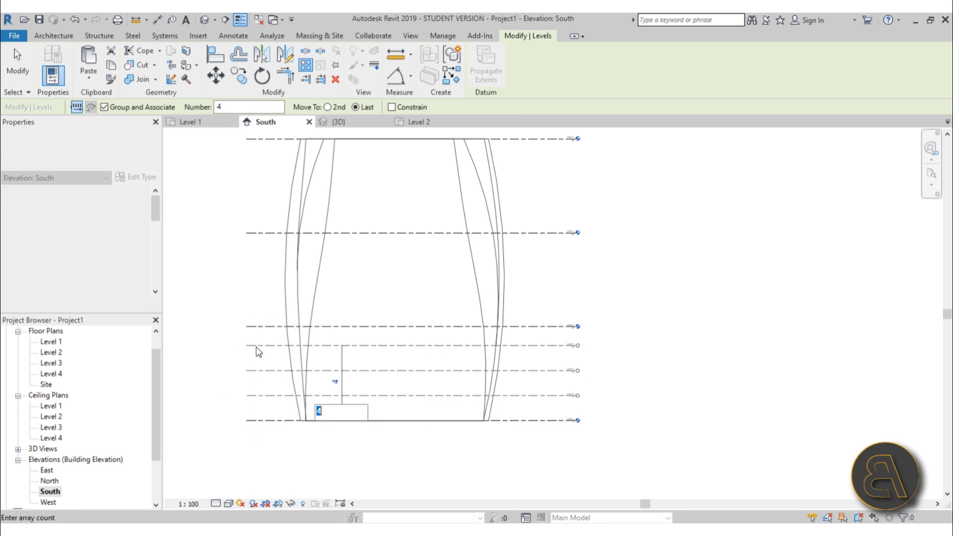
pyautogui.press('Return')
pyautogui.click(309, 457)
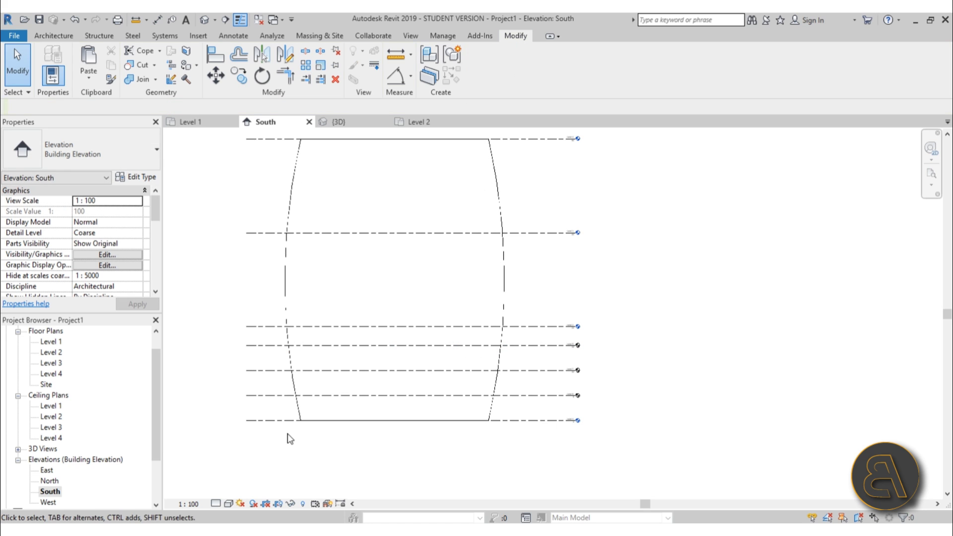
pyautogui.click(268, 395)
pyautogui.keyDown('ctrl'); pyautogui.click(267, 370); pyautogui.keyUp('ctrl')
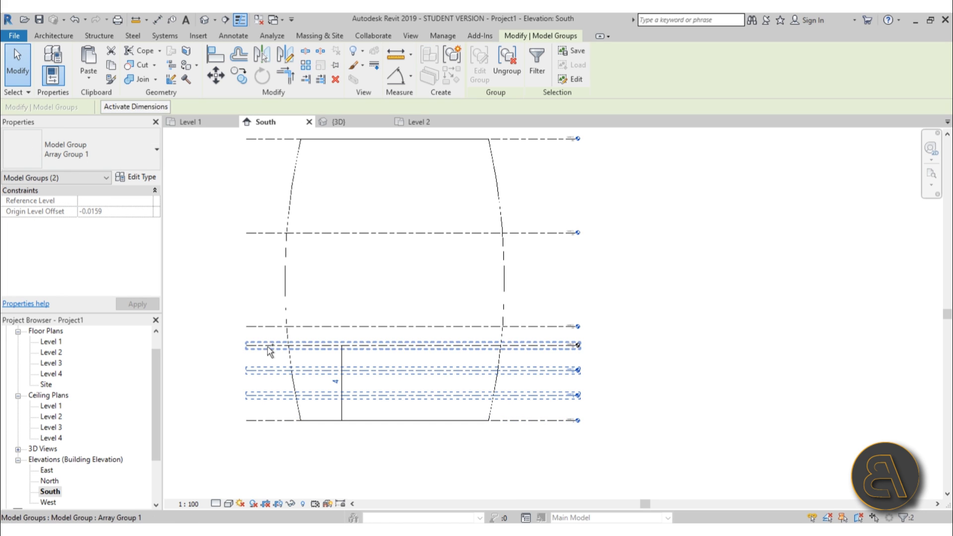
pyautogui.keyDown('ctrl'); pyautogui.click(267, 346); pyautogui.keyUp('ctrl')
pyautogui.scroll(2, 236, 359)
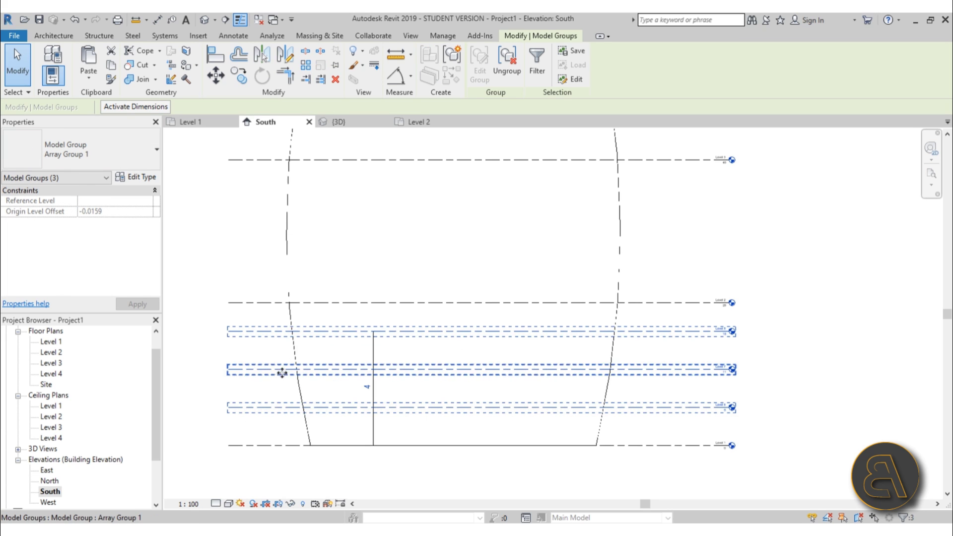
pyautogui.click(218, 380)
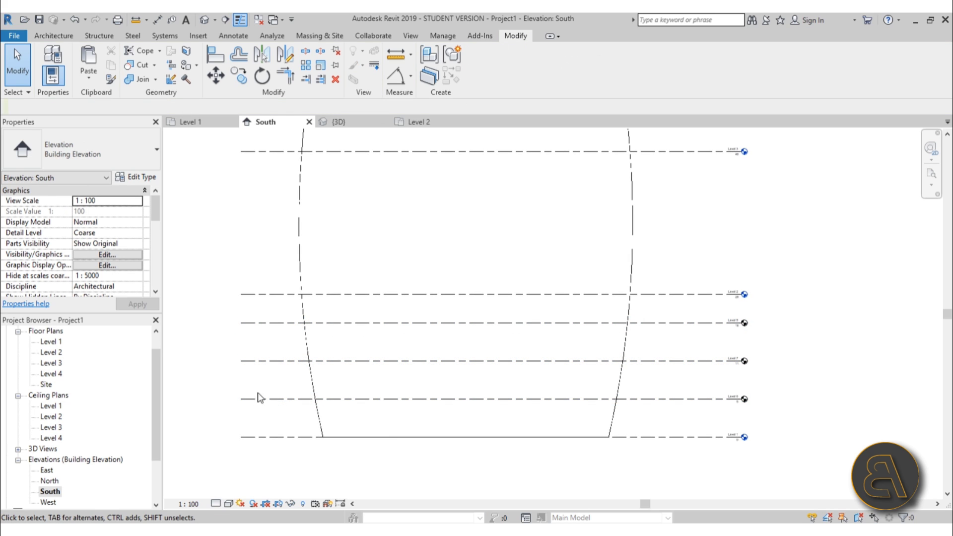
# - Nudge the topmost arrayed level down slightly so the new levels between Level 1 and Level 2 sit closer together
pyautogui.click(273, 323)
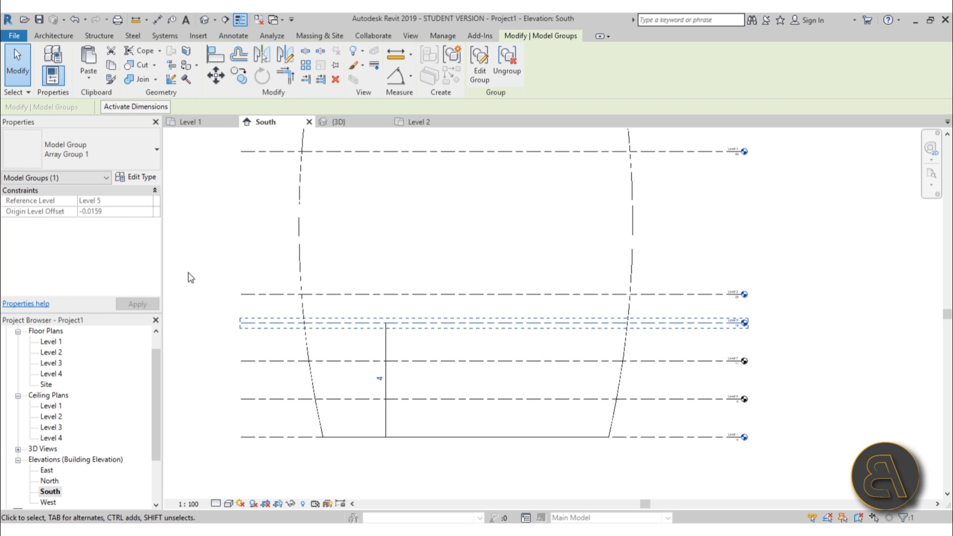
pyautogui.press('Down')
pyautogui.press('Down')
pyautogui.press('Down')
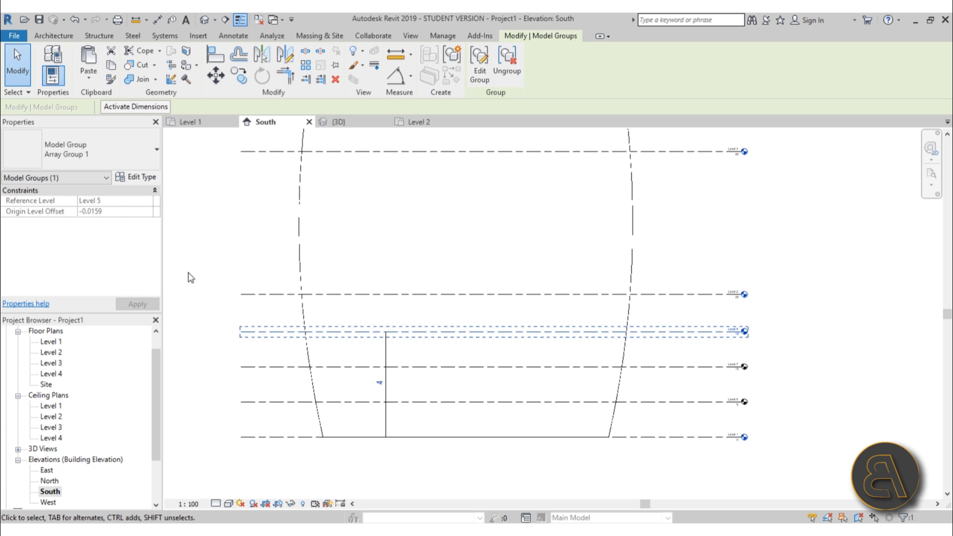
pyautogui.press('Escape')
# - Copy the three arrayed levels upward, using Level 1 as the base point and Level 2 as the destination
pyautogui.moveTo(274, 404); pyautogui.dragTo(256, 327)
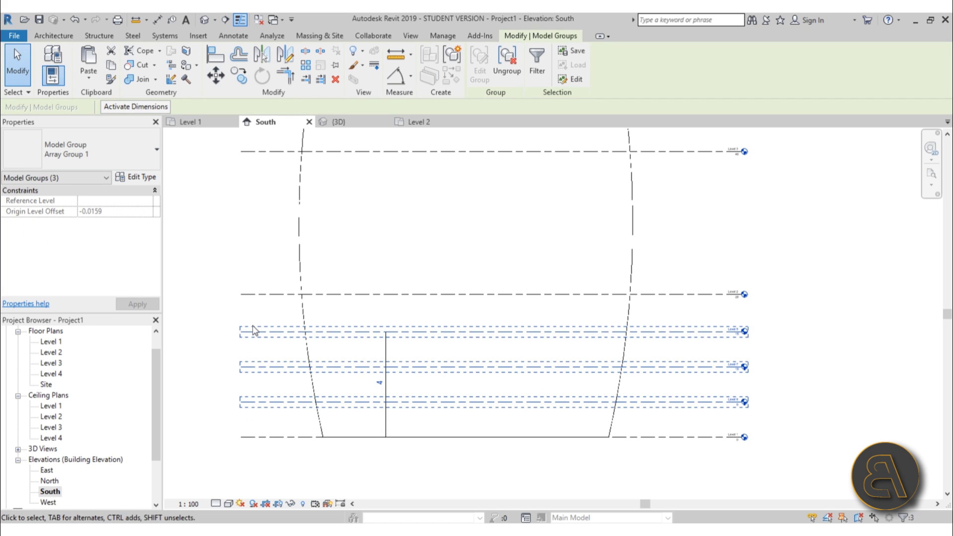
pyautogui.press('c')
pyautogui.press('o')
pyautogui.click(240, 437)
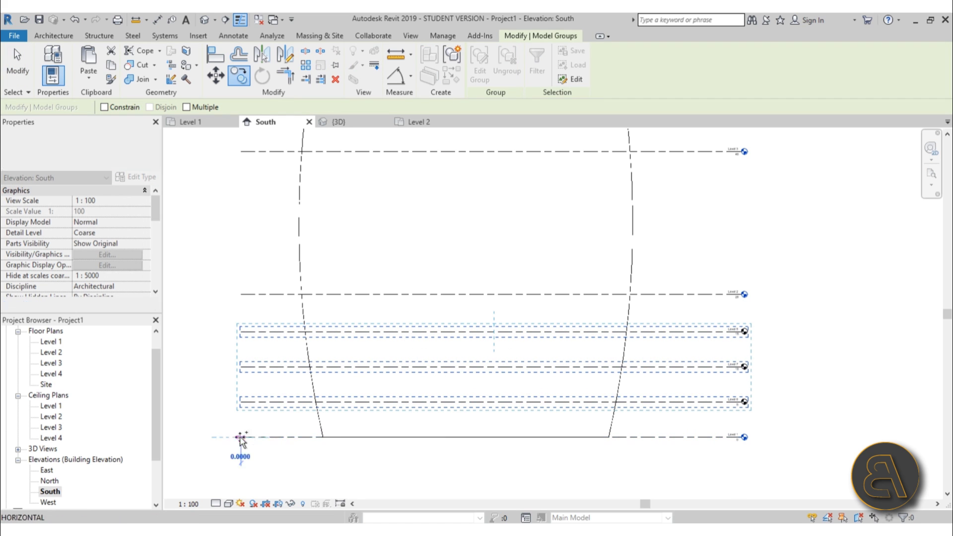
pyautogui.click(245, 295)
# - Copy the three levels above Level 2 up again, from Level 2 to Level 3, to fill the uppermost gap
pyautogui.moveTo(280, 235); pyautogui.dragTo(281, 326, button='middle')
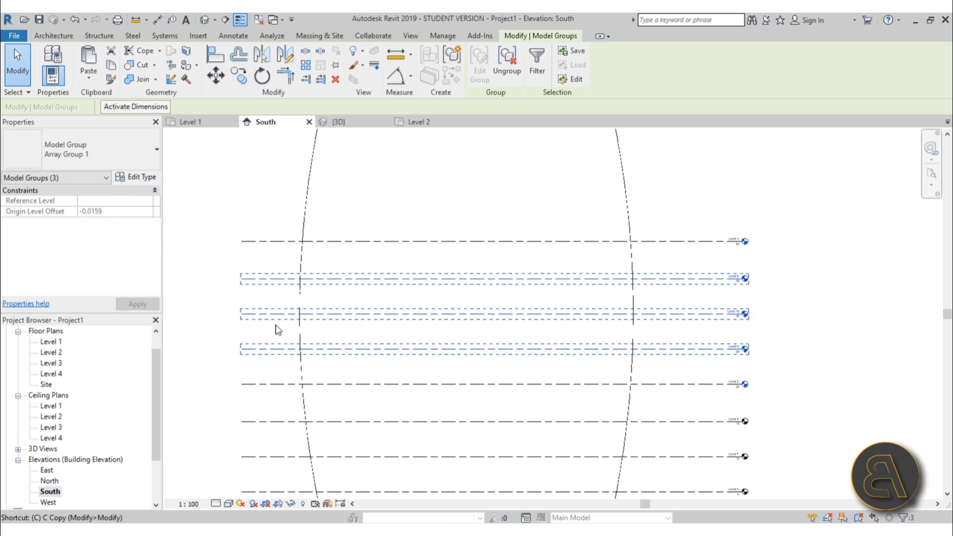
pyautogui.press('o')
pyautogui.click(241, 384)
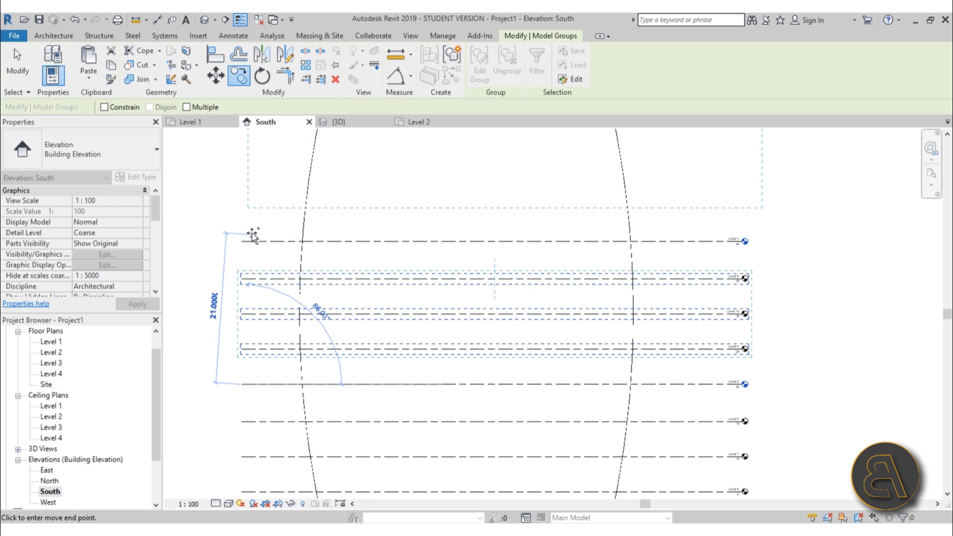
pyautogui.click(242, 242)
pyautogui.scroll(-3, 246, 238)
pyautogui.moveTo(251, 243); pyautogui.dragTo(253, 278, button='middle')
pyautogui.press('Escape')
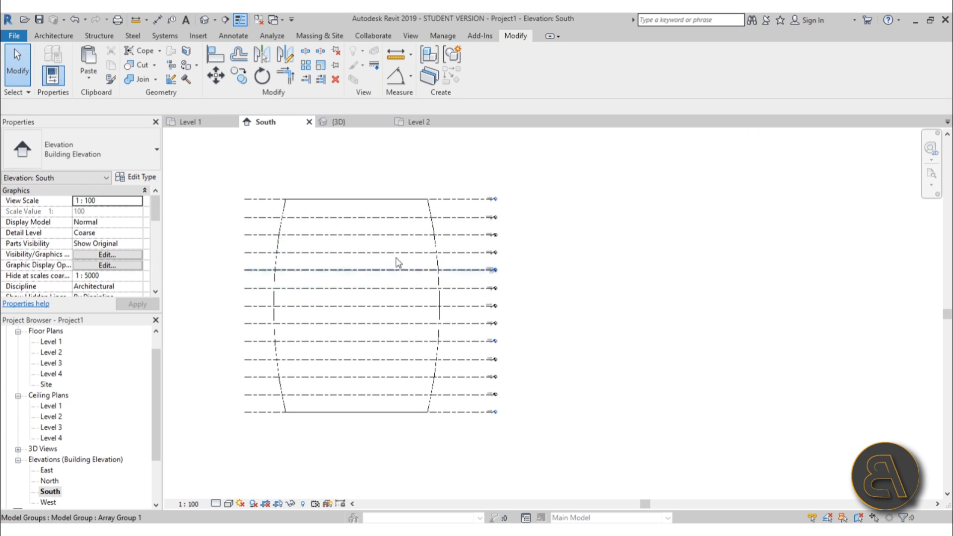
# - Measure the vertical spacing between two neighbouring new levels near the top of the masses
pyautogui.scroll(3, 397, 263)
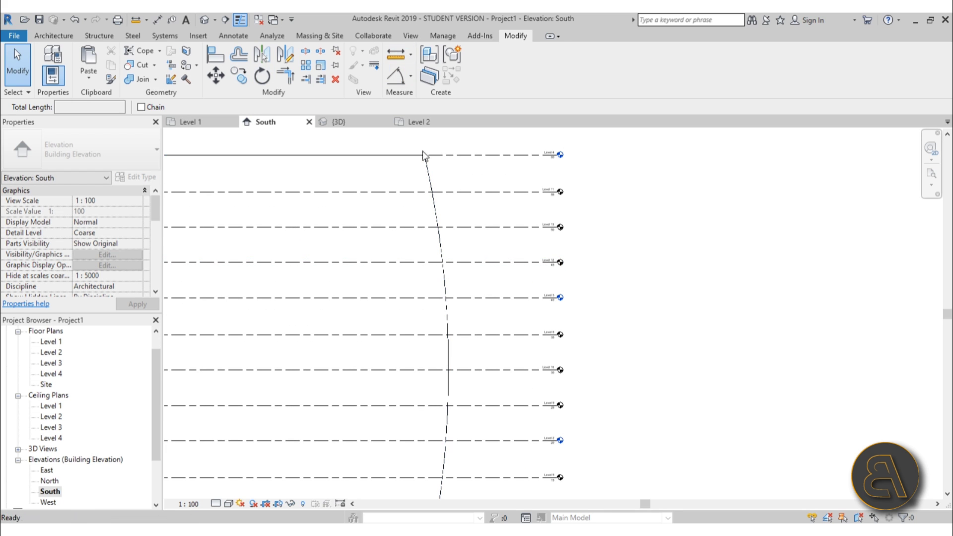
pyautogui.click(408, 227)
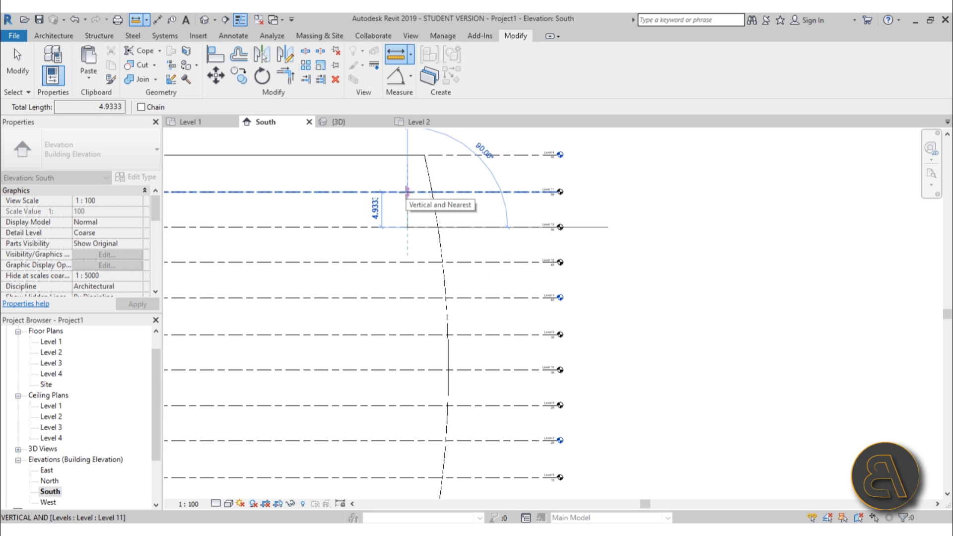
pyautogui.press('Escape')
pyautogui.press('Escape')
pyautogui.scroll(-3, 407, 199)
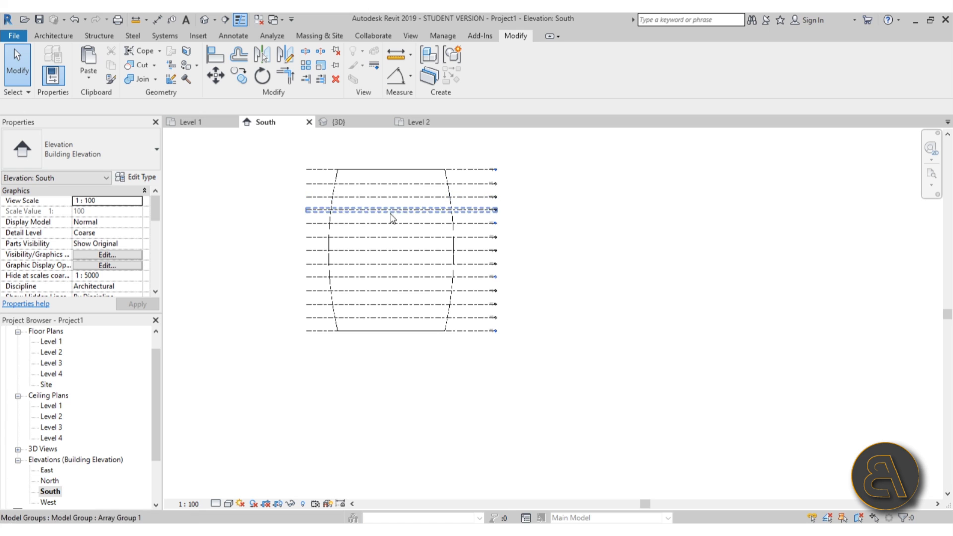
pyautogui.moveTo(555, 236); pyautogui.dragTo(513, 245, button='middle')
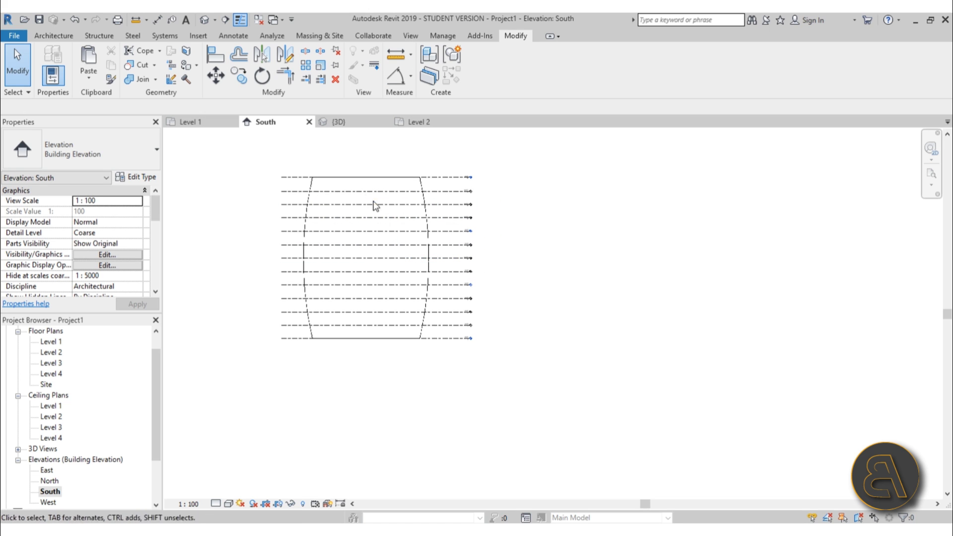
# - Open the 3D view and examine the top of the barrel and twisted masses with the levels around them
pyautogui.click(209, 20)
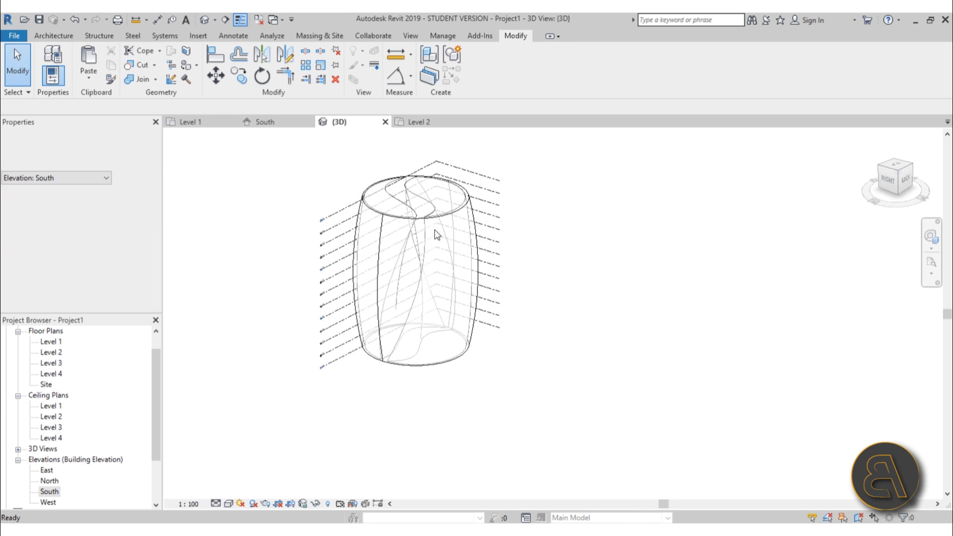
pyautogui.keyDown('shift'); pyautogui.moveTo(445, 266); pyautogui.dragTo(423, 201, button='middle'); pyautogui.keyUp('shift')
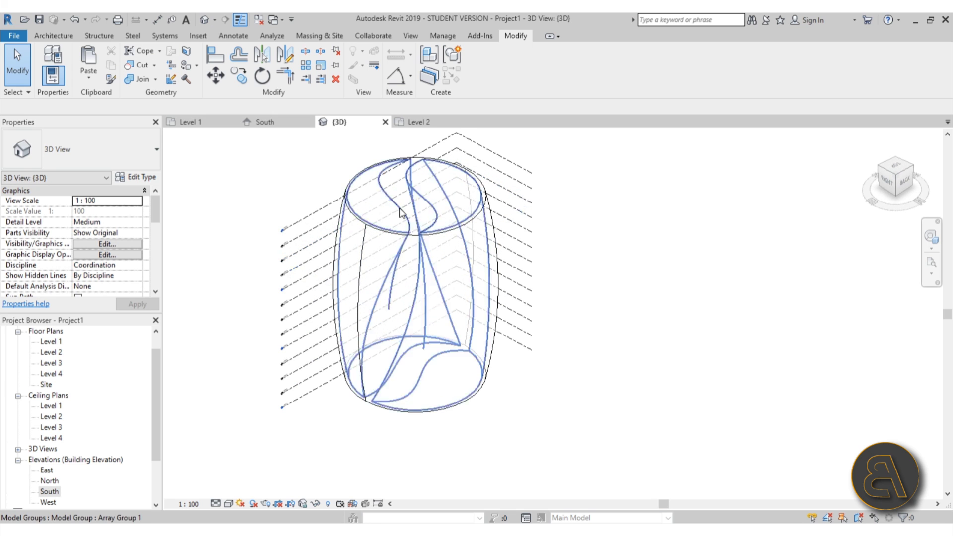
pyautogui.scroll(-2, 425, 199)
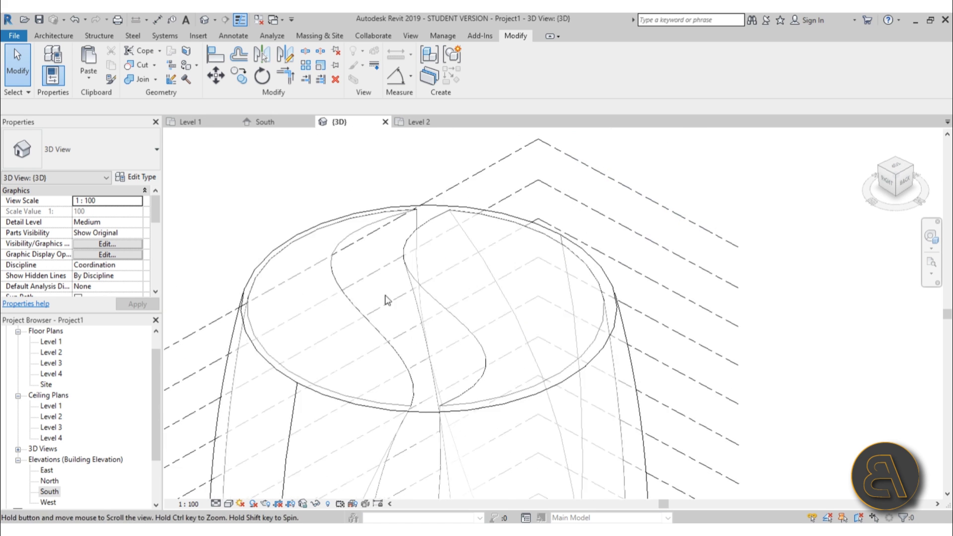
pyautogui.scroll(6, 309, 230)
pyautogui.click(309, 234)
pyautogui.scroll(-5, 286, 172)
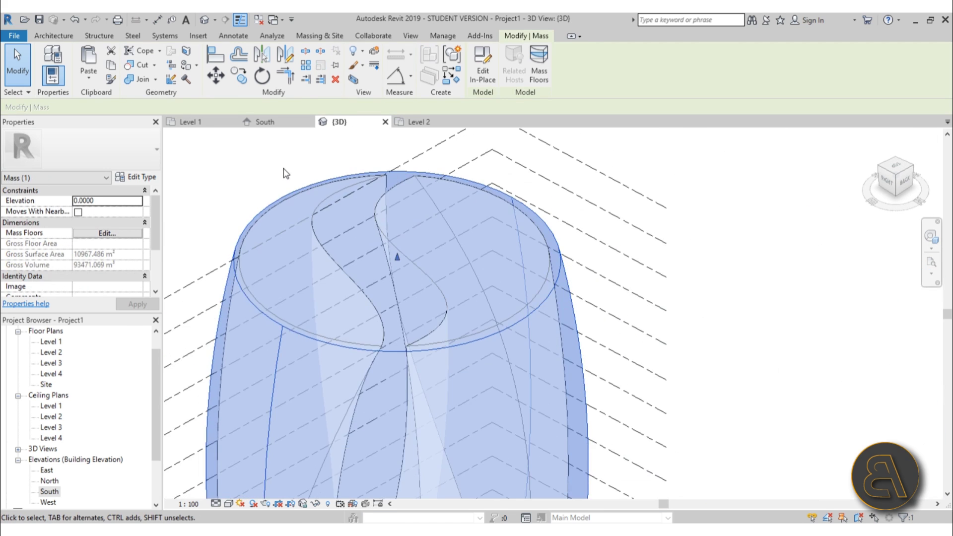
pyautogui.click(286, 172)
# - Add mass floors to the twisted inner mass at all levels from Level 1 to Level 13
pyautogui.click(312, 213)
pyautogui.scroll(-5, 312, 176)
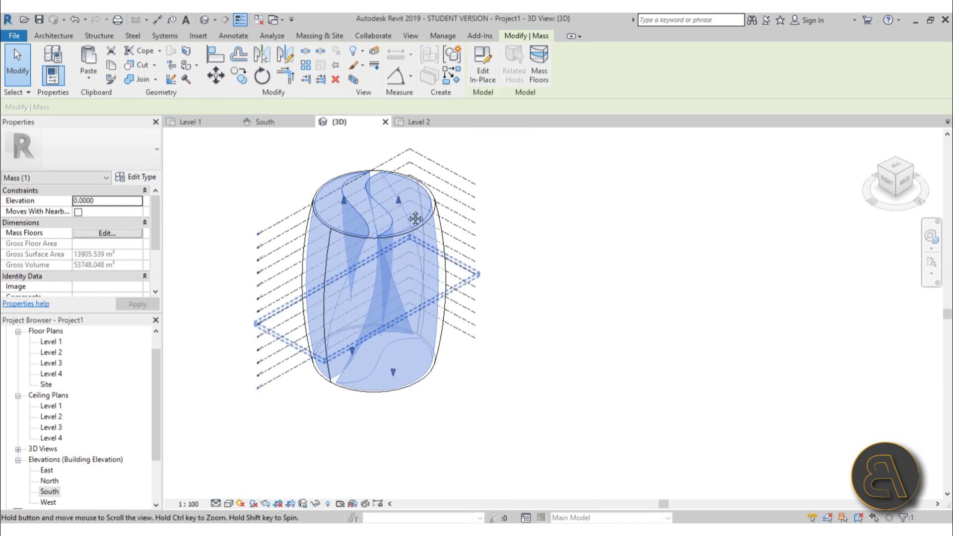
pyautogui.click(539, 78)
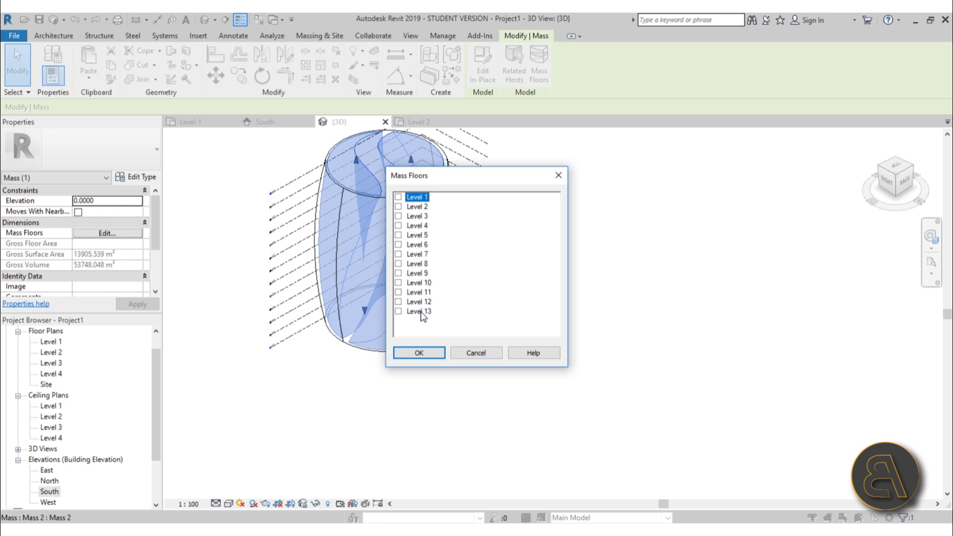
pyautogui.keyDown('shift'); pyautogui.click(421, 312); pyautogui.keyUp('shift')
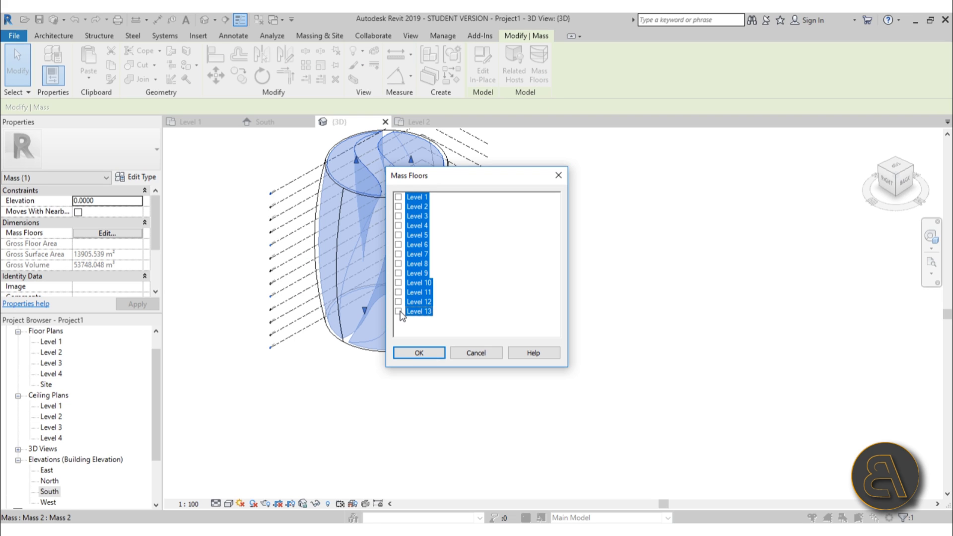
pyautogui.click(419, 348)
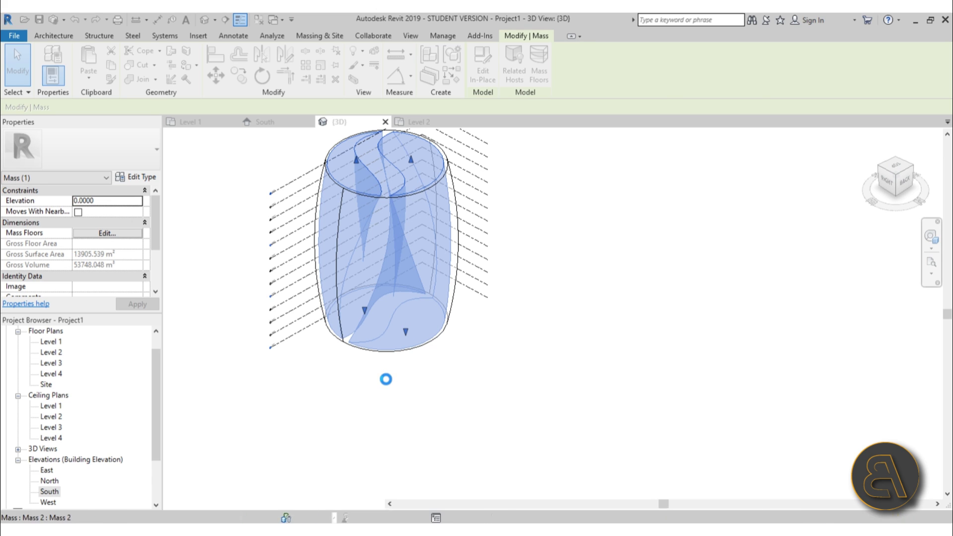
pyautogui.moveTo(314, 183); pyautogui.dragTo(336, 237, button='middle')
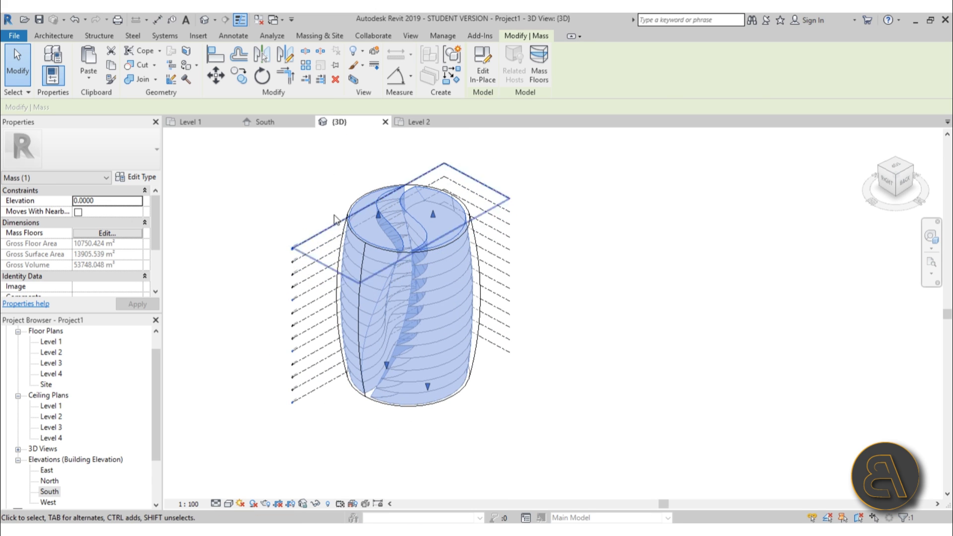
# - Create Generic Floor - 400mm floors by face from all the mass floors of the twisted inner mass
pyautogui.click(333, 37)
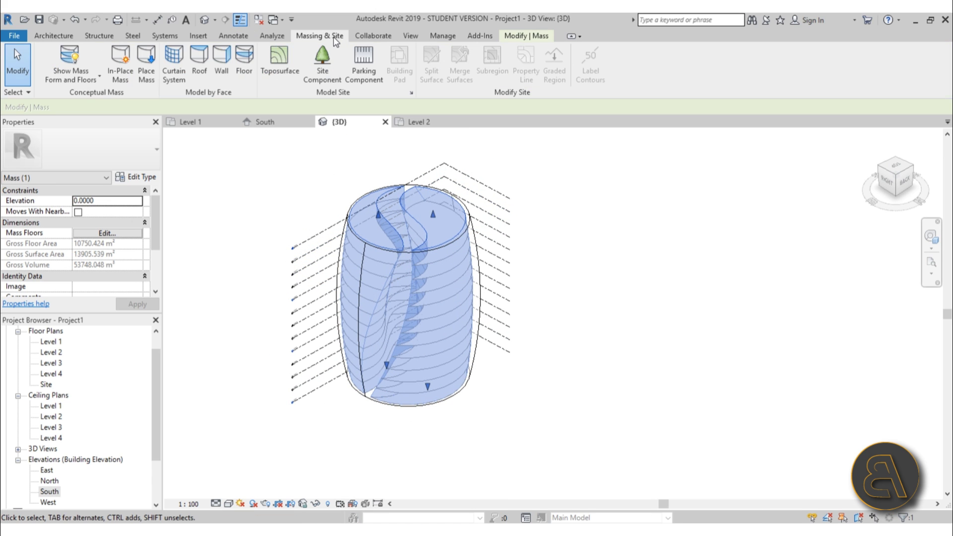
pyautogui.click(243, 75)
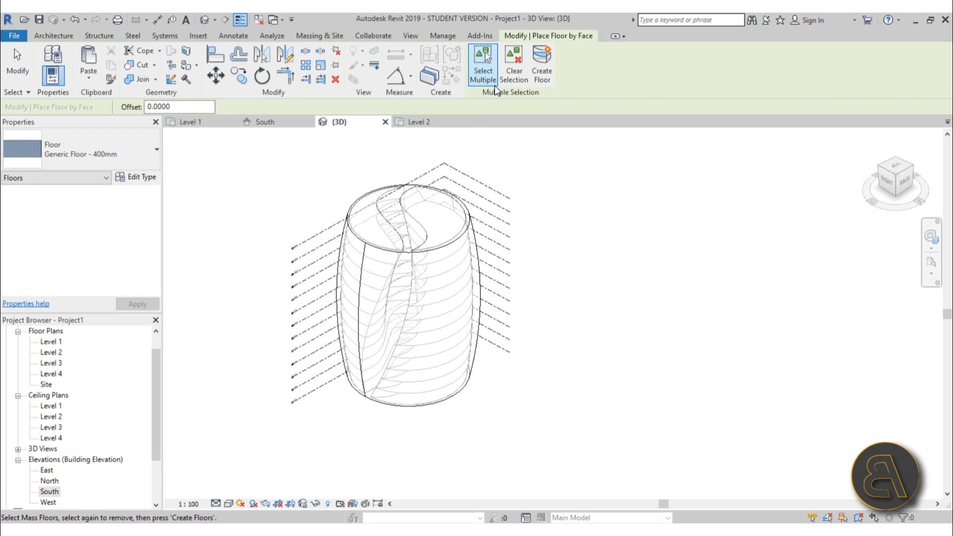
pyautogui.moveTo(292, 137); pyautogui.dragTo(551, 427)
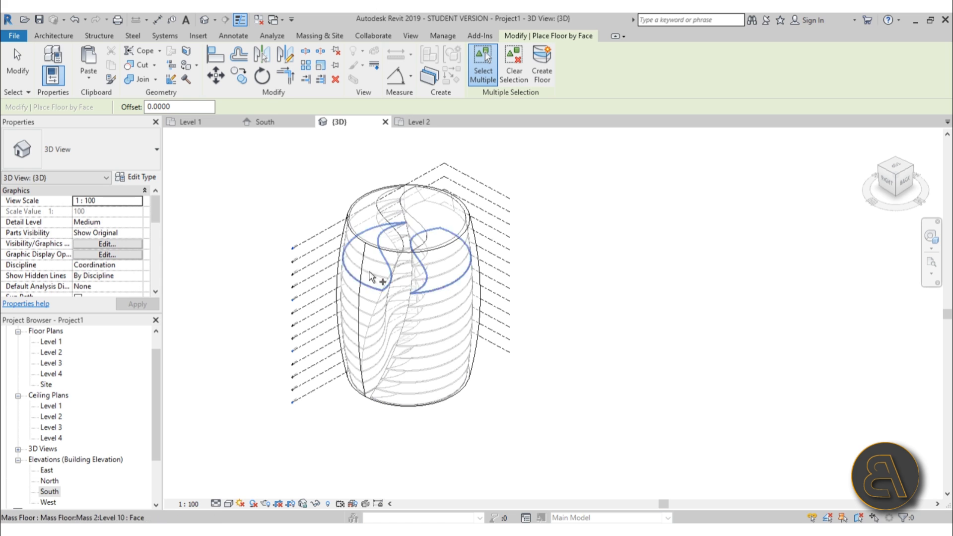
pyautogui.click(24, 73)
# - Create a 1500 x 3000mm curtain system by face on the outer side faces of the barrel mass
pyautogui.scroll(3, 545, 277)
pyautogui.keyDown('shift'); pyautogui.moveTo(549, 295); pyautogui.dragTo(555, 223, button='middle'); pyautogui.keyUp('shift')
pyautogui.scroll(3, 325, 207)
pyautogui.scroll(-2, 465, 194)
pyautogui.scroll(-5, 466, 194)
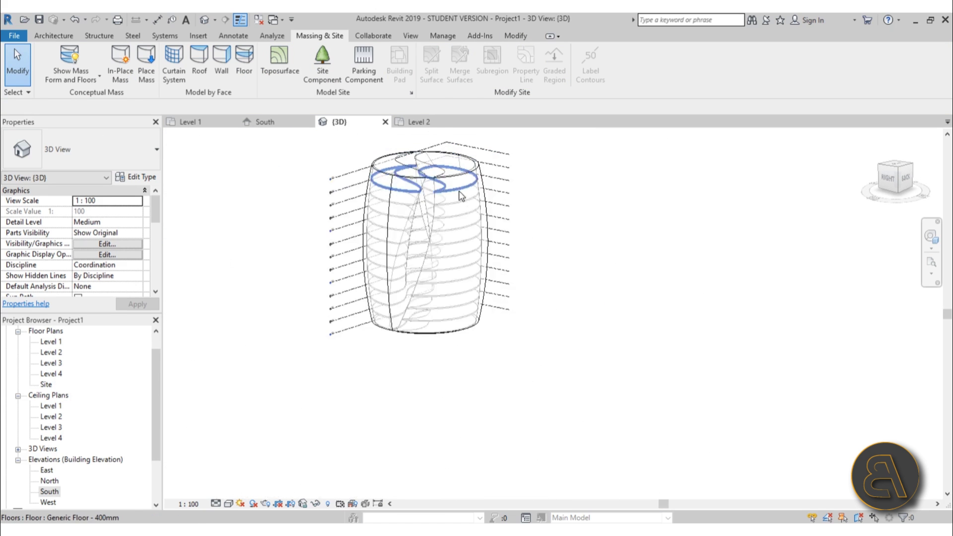
pyautogui.keyDown('shift'); pyautogui.moveTo(465, 194); pyautogui.dragTo(418, 211, button='middle'); pyautogui.keyUp('shift')
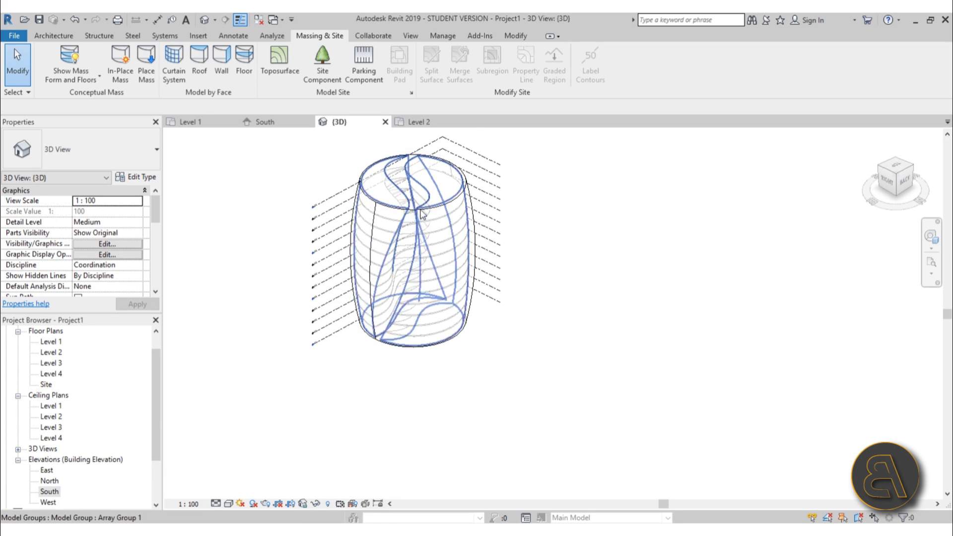
pyautogui.click(179, 80)
pyautogui.scroll(3, 368, 313)
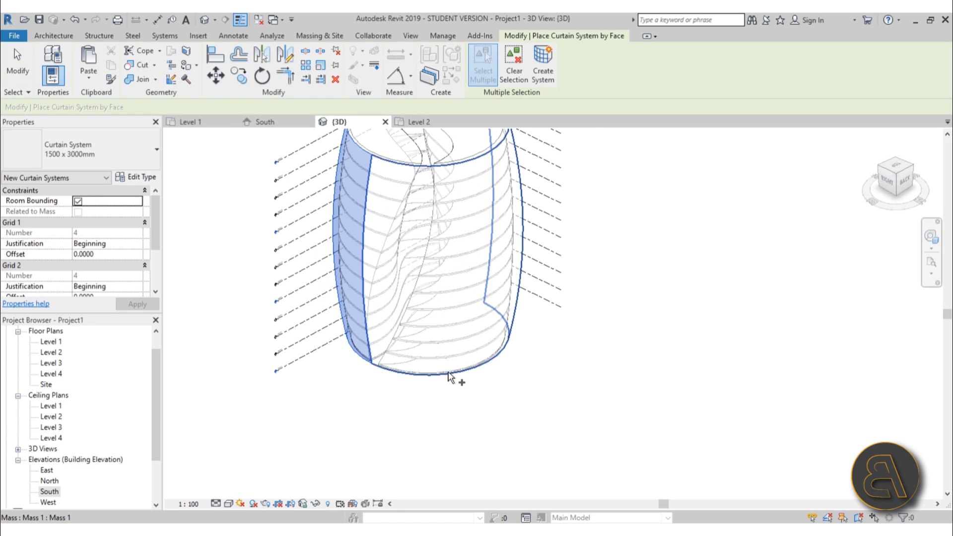
pyautogui.click(450, 374)
pyautogui.scroll(-1, 473, 283)
pyautogui.click(544, 70)
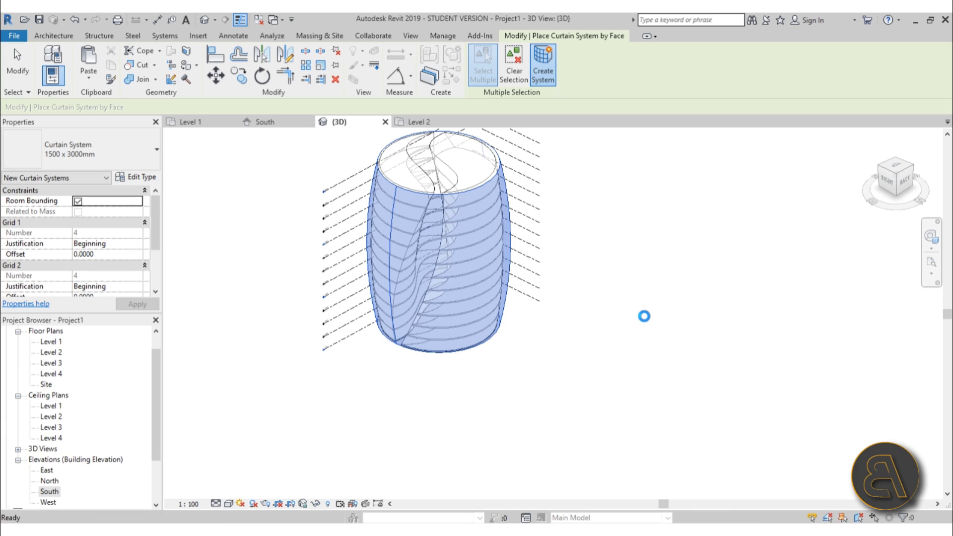
# - Create a 1500 x 3000mm curtain system on the twisted S-curve faces of the inner mass and leave the command
pyautogui.keyDown('shift'); pyautogui.moveTo(611, 289); pyautogui.dragTo(648, 350, button='middle'); pyautogui.keyUp('shift')
pyautogui.scroll(5, 447, 223)
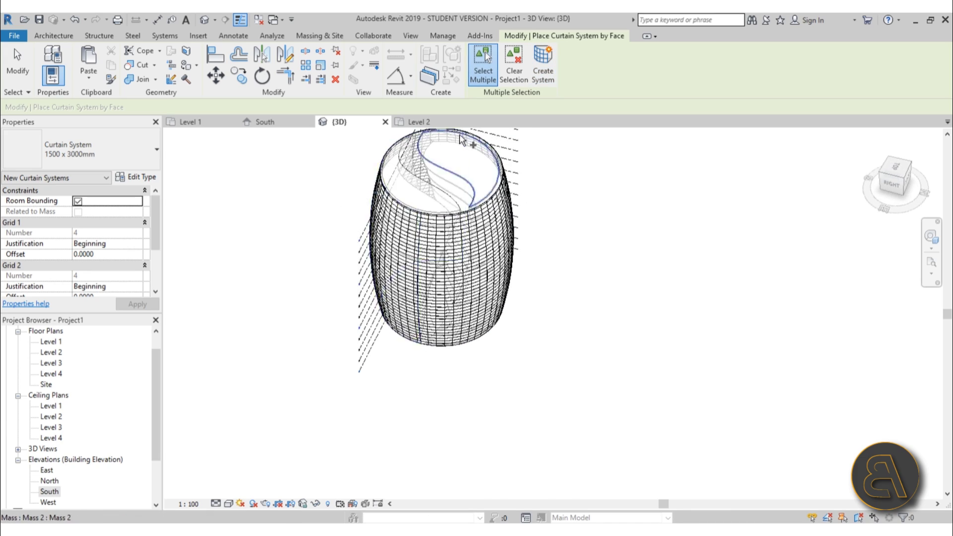
pyautogui.keyDown('shift'); pyautogui.moveTo(511, 233); pyautogui.dragTo(341, 213, button='middle'); pyautogui.keyUp('shift')
pyautogui.click(343, 215)
pyautogui.scroll(-4, 343, 215)
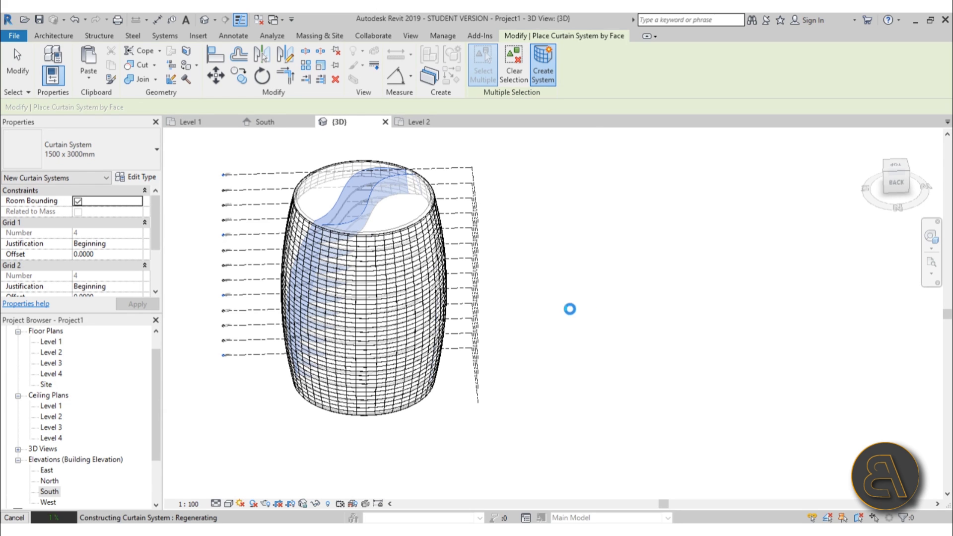
pyautogui.keyDown('shift'); pyautogui.moveTo(274, 329); pyautogui.dragTo(459, 372, button='middle'); pyautogui.keyUp('shift')
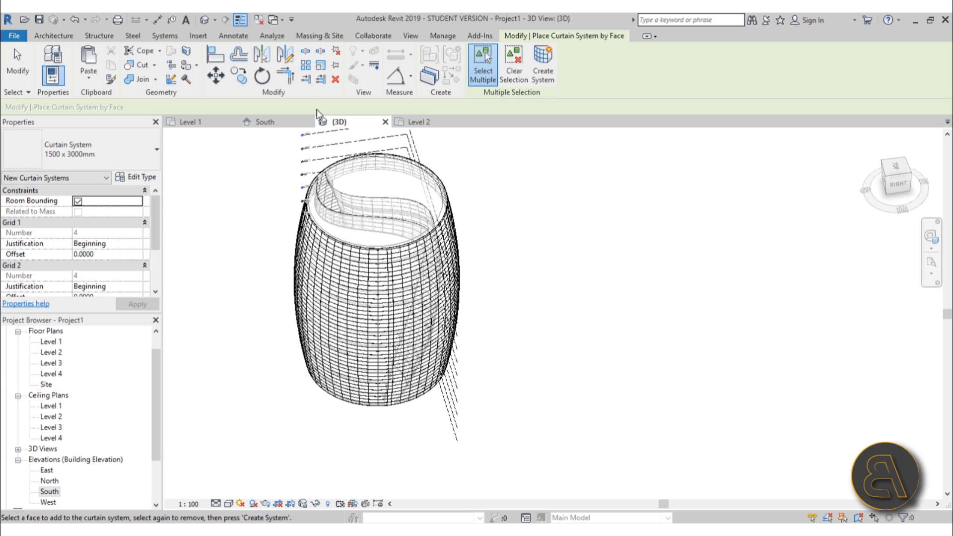
pyautogui.click(17, 64)
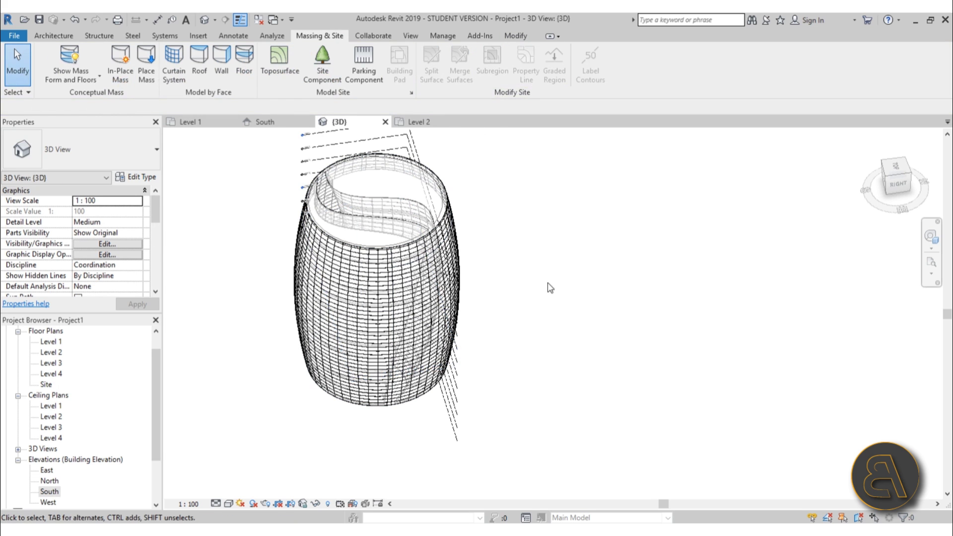
pyautogui.moveTo(561, 283); pyautogui.dragTo(561, 259, button='middle')
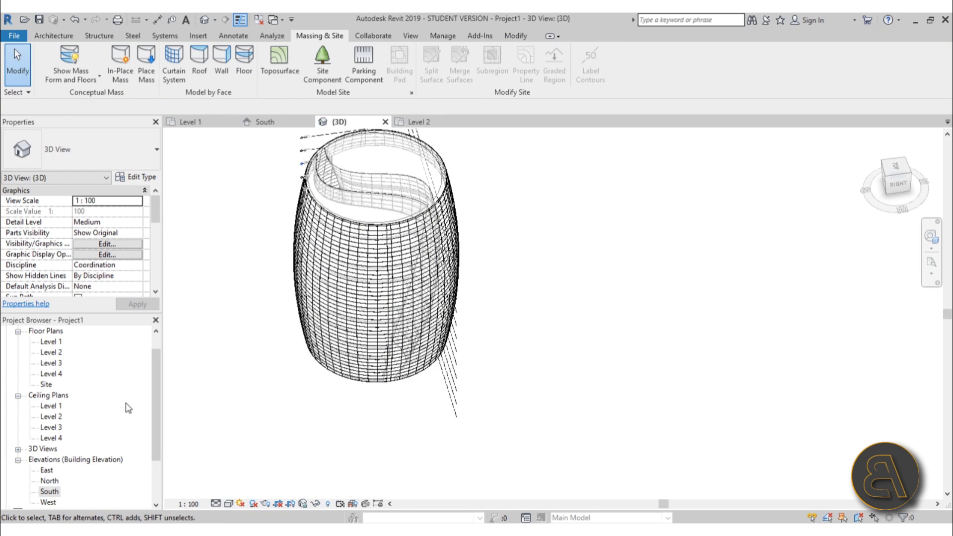
# - In the Level 1 floor plan, place a camera inside the S-shaped gap, aimed east past the outer wall
pyautogui.doubleClick(53, 342)
pyautogui.scroll(3, 367, 277)
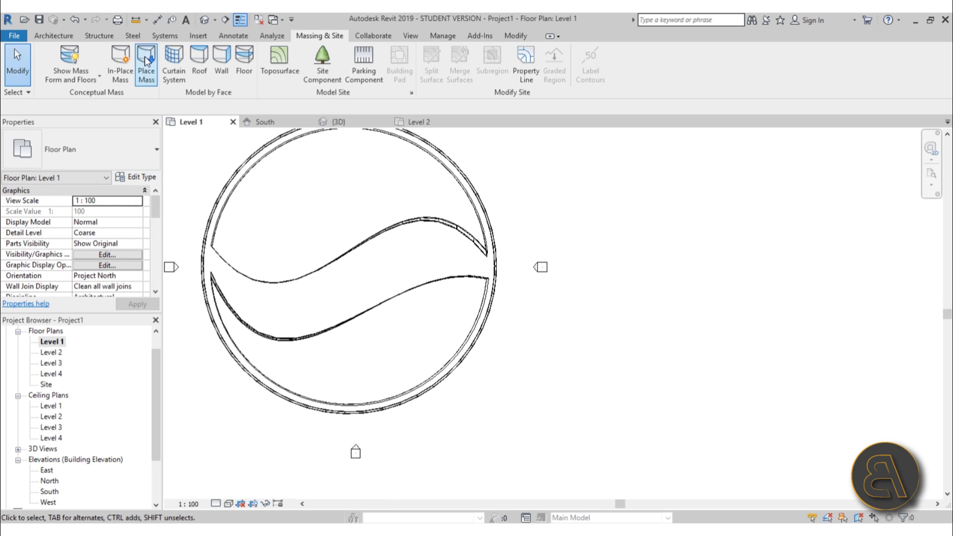
pyautogui.click(215, 21)
pyautogui.click(182, 52)
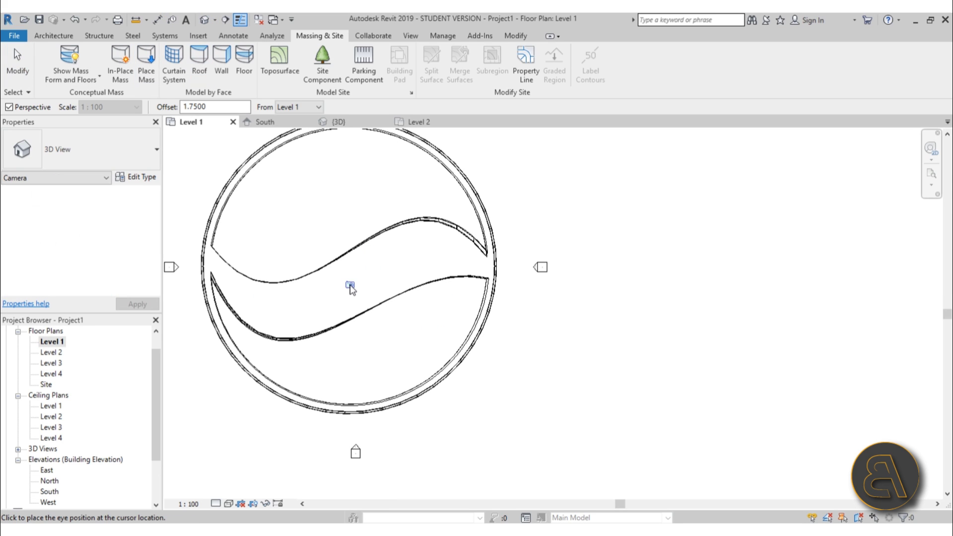
pyautogui.click(348, 285)
pyautogui.click(717, 232)
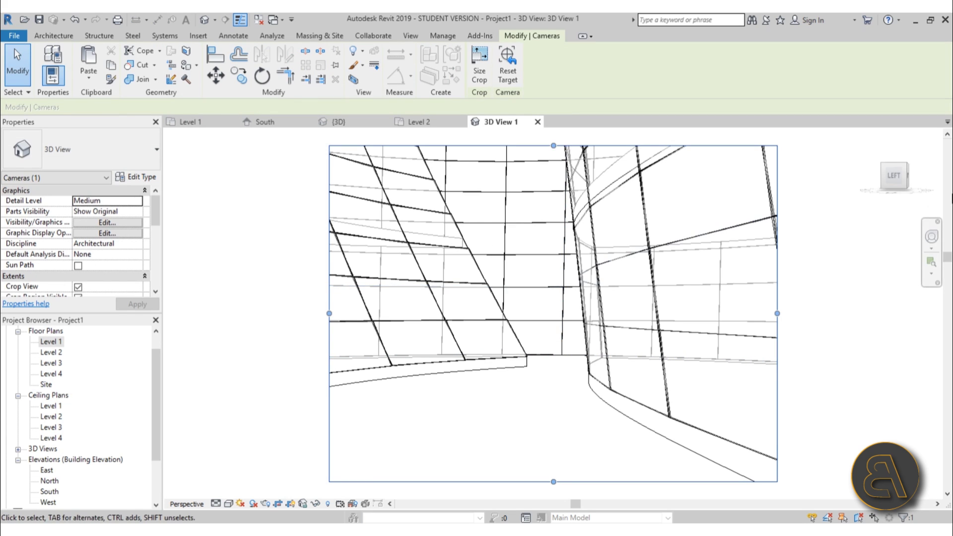
# - Reorient the camera view to look straight up through the S-shaped opening between the twisted walls
pyautogui.click(932, 240)
pyautogui.moveTo(438, 305); pyautogui.dragTo(669, 392)
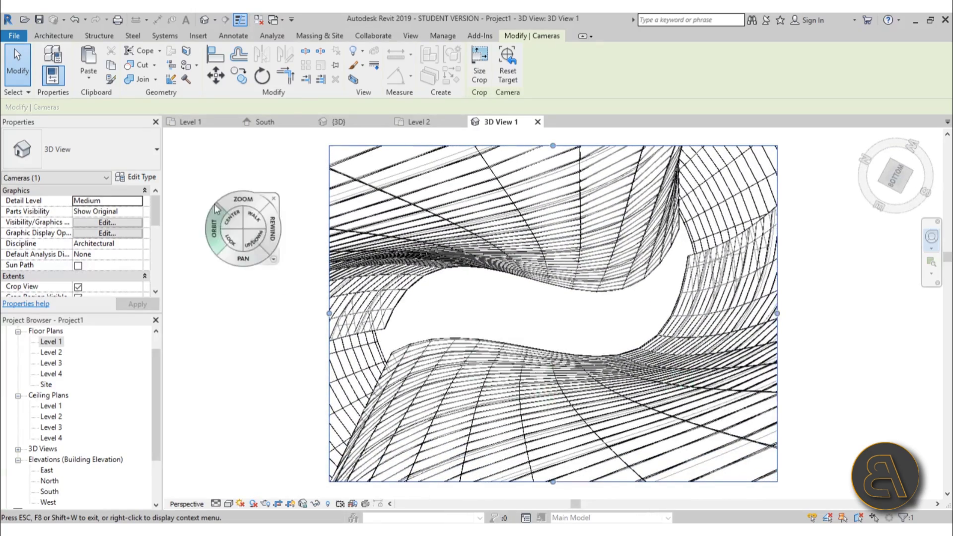
pyautogui.click(19, 65)
# - Widen the camera view's crop region on both sides to show more of the surrounding curtain walls
pyautogui.scroll(-2, 415, 233)
pyautogui.click(359, 286)
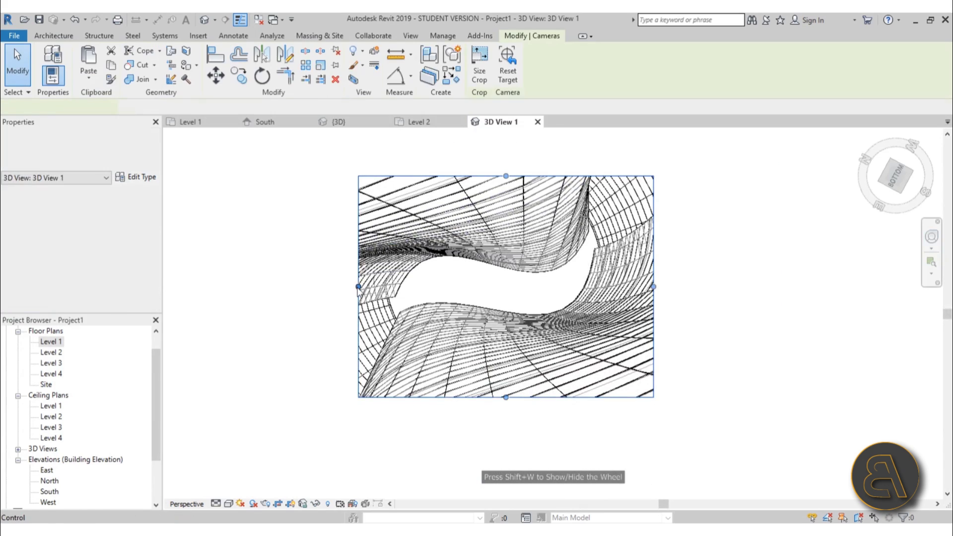
pyautogui.moveTo(359, 286); pyautogui.dragTo(278, 287)
pyautogui.moveTo(654, 287); pyautogui.dragTo(760, 285)
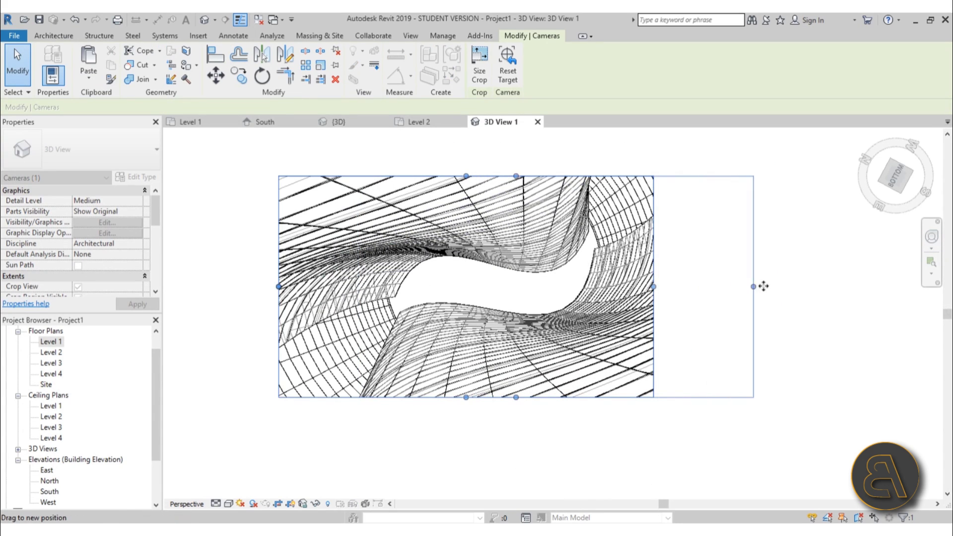
pyautogui.scroll(2, 543, 303)
pyautogui.moveTo(517, 300); pyautogui.dragTo(500, 329, button='middle')
pyautogui.scroll(-1, 495, 313)
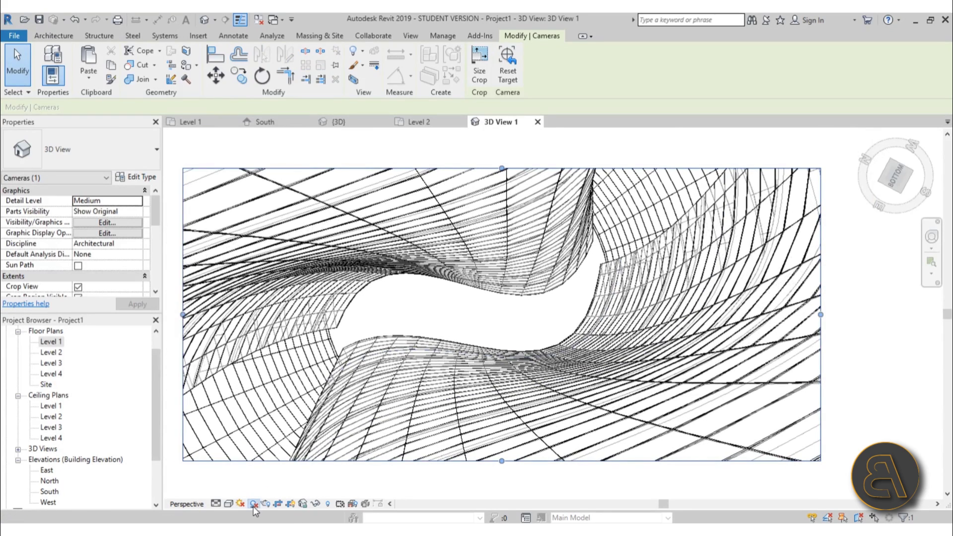
# - Turn on shadows in the camera view and set its visual style to Realistic
pyautogui.click(254, 505)
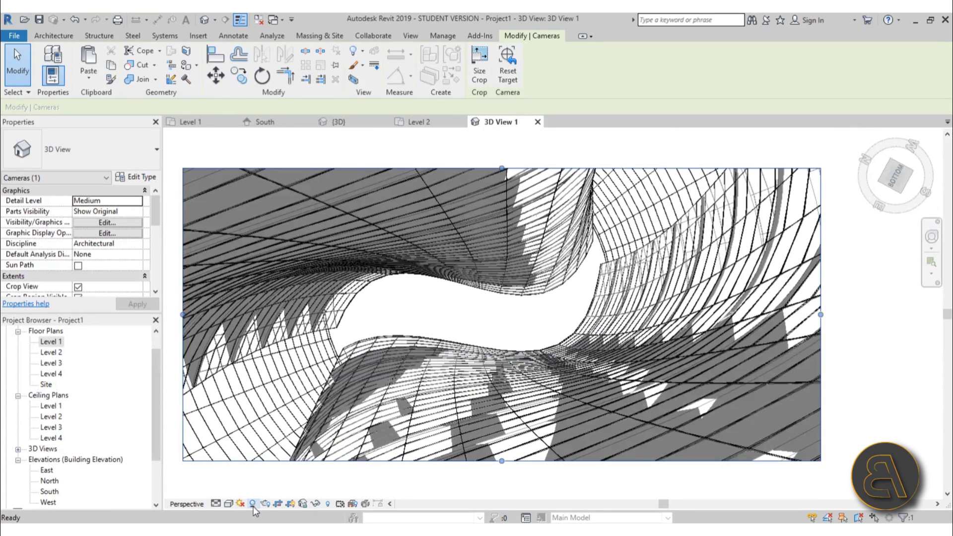
pyautogui.click(229, 504)
pyautogui.click(254, 480)
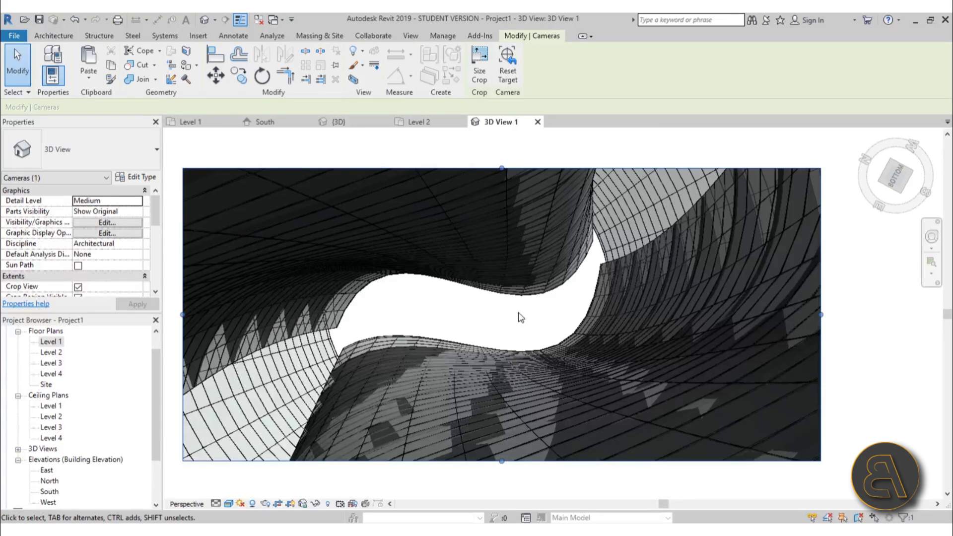
pyautogui.click(520, 318)
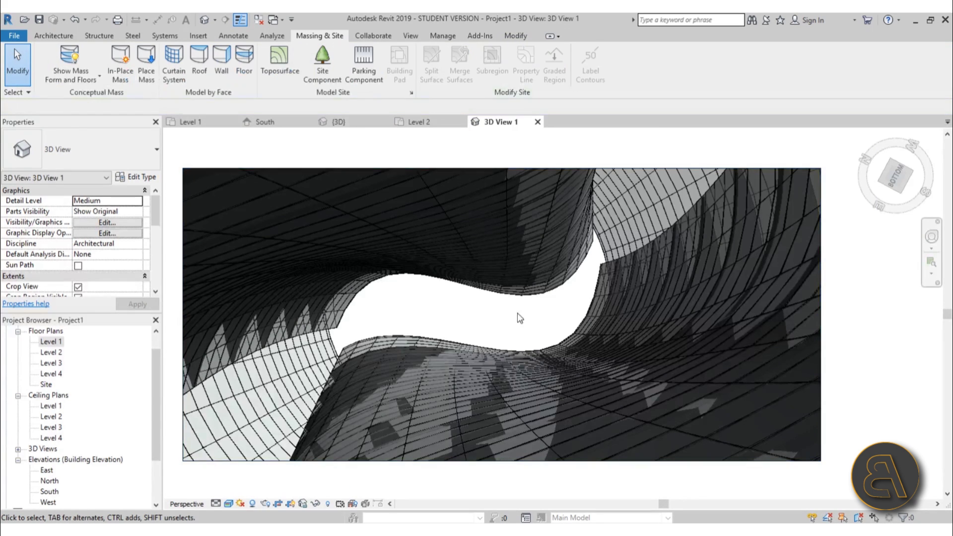
# - Enable ambient shadows in the camera view's Graphic Display Options and apply the change
pyautogui.click(230, 504)
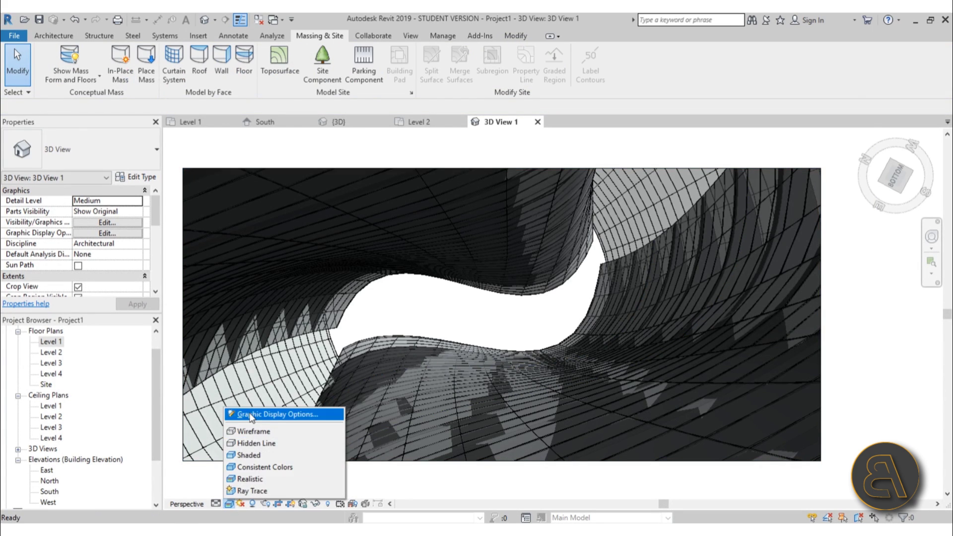
pyautogui.click(272, 415)
pyautogui.moveTo(765, 115); pyautogui.dragTo(154, 64)
pyautogui.click(57, 178)
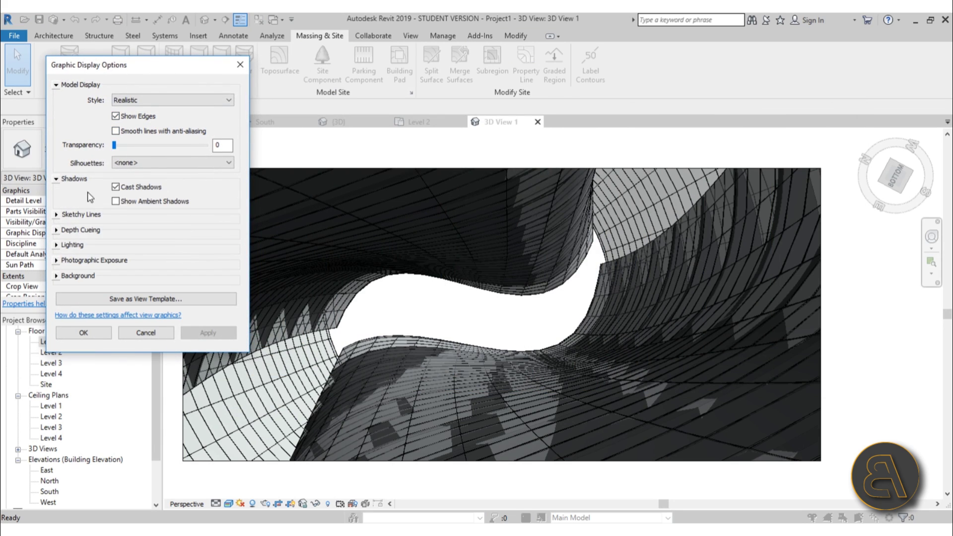
pyautogui.click(118, 202)
pyautogui.click(208, 334)
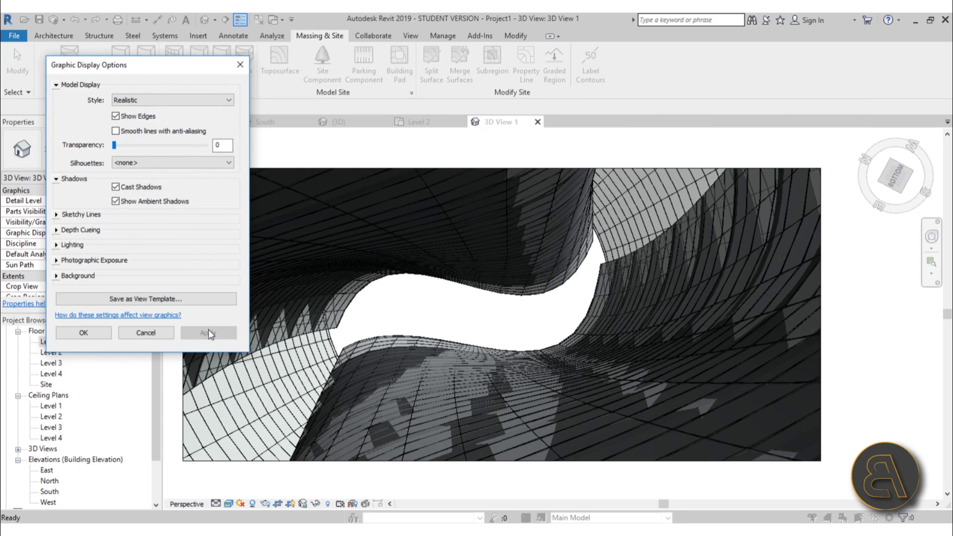
# - Set the camera view's lighting to Sun 70, Ambient Light 40 and Shadows 30, apply it and close the display options
pyautogui.click(57, 245)
pyautogui.moveTo(144, 316); pyautogui.dragTo(160, 315)
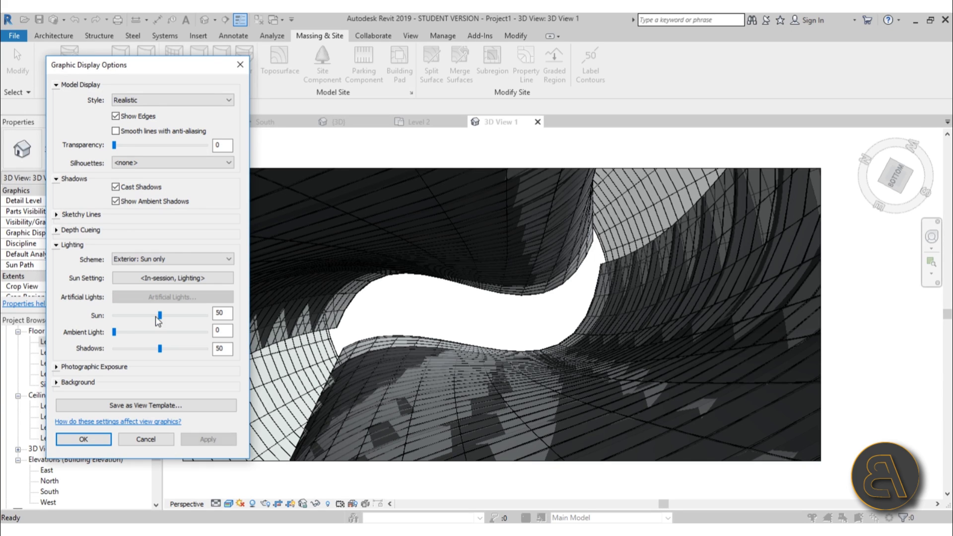
pyautogui.click(208, 440)
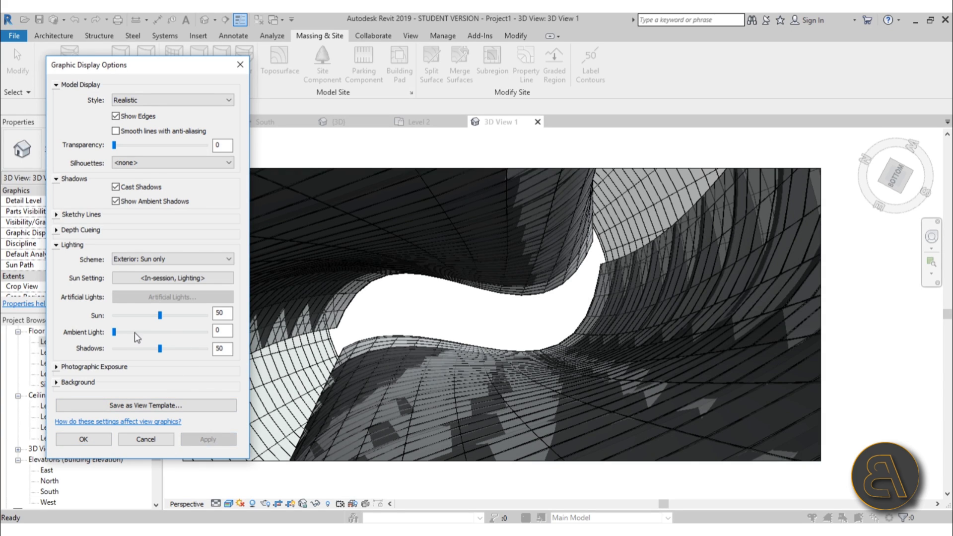
pyautogui.click(135, 332)
pyautogui.click(208, 440)
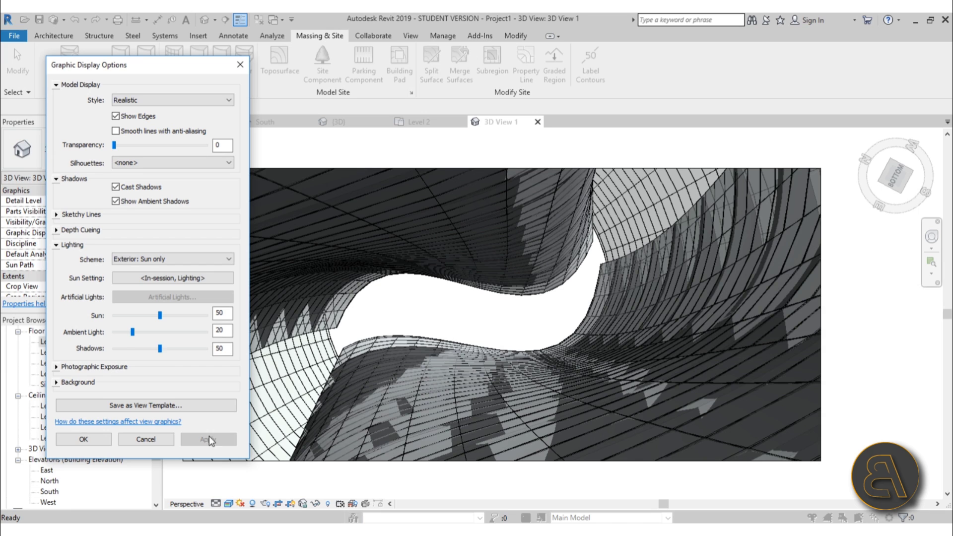
pyautogui.click(163, 332)
pyautogui.click(175, 316)
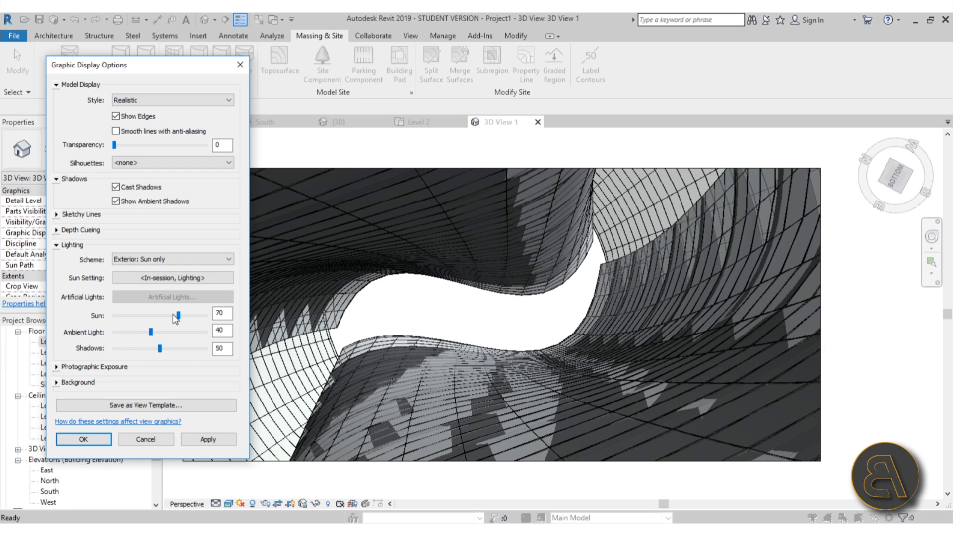
pyautogui.click(208, 440)
pyautogui.click(154, 349)
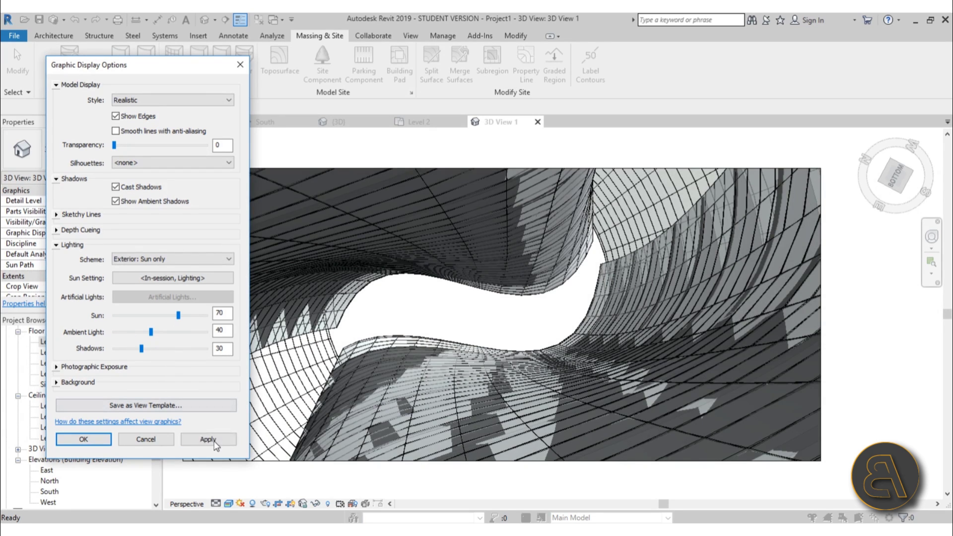
pyautogui.click(213, 440)
pyautogui.click(141, 440)
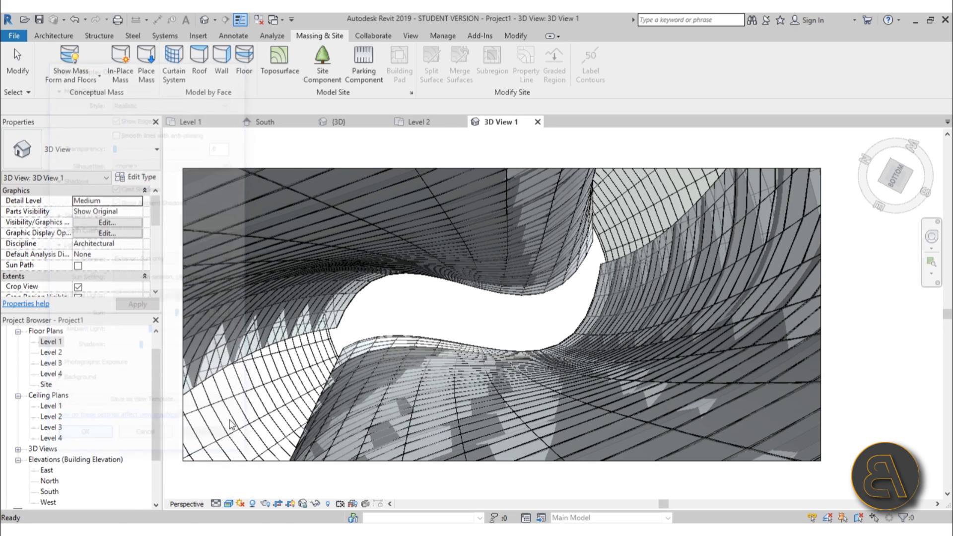
pyautogui.moveTo(457, 308); pyautogui.dragTo(473, 313, button='middle')
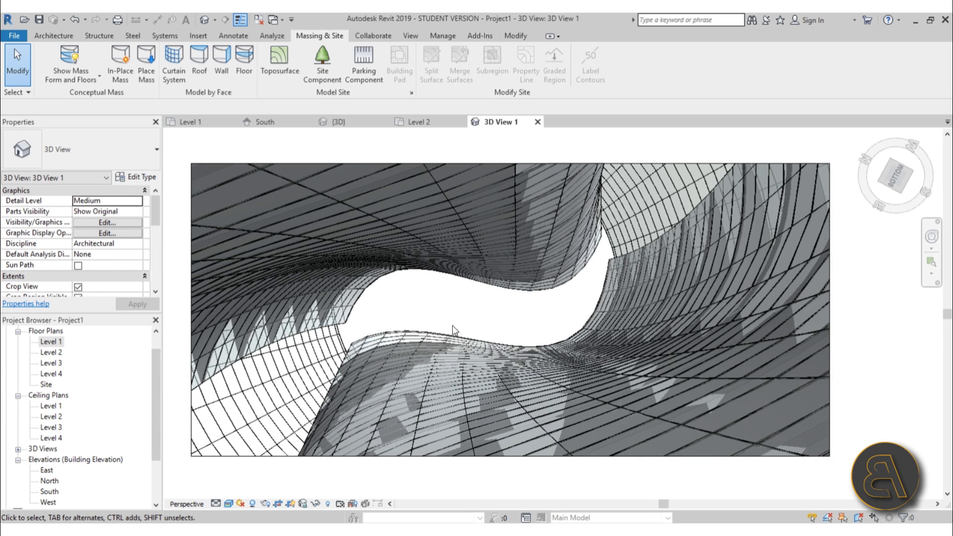
pyautogui.moveTo(452, 326); pyautogui.dragTo(436, 315, button='middle')
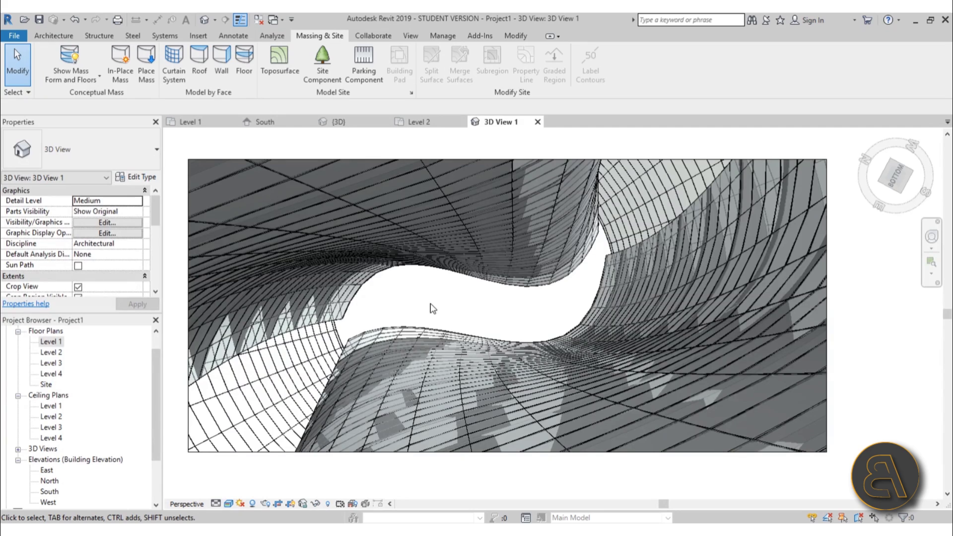